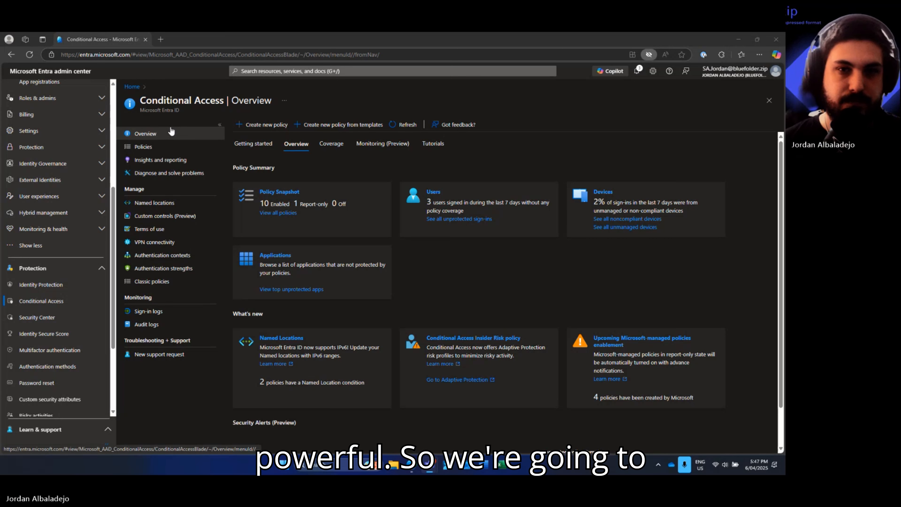
- From the Conditional Access policies list, start a new custom policy
left_click(177, 146)
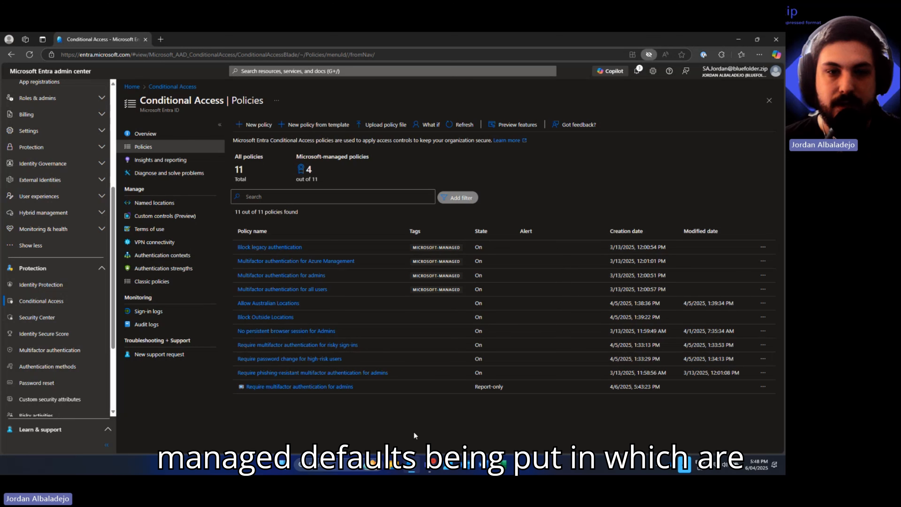
left_click(255, 128)
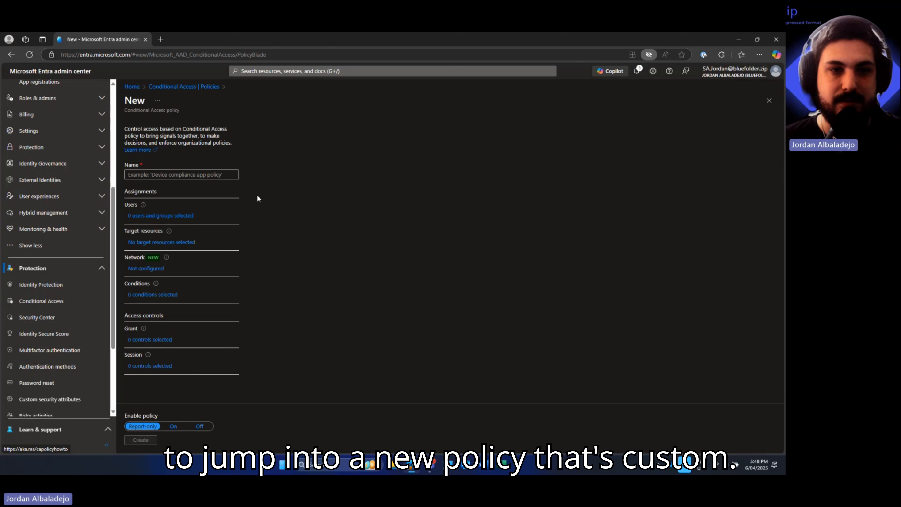
- Enter the policy name as the TV emoji followed by ' Test - Demo'
left_click(199, 173)
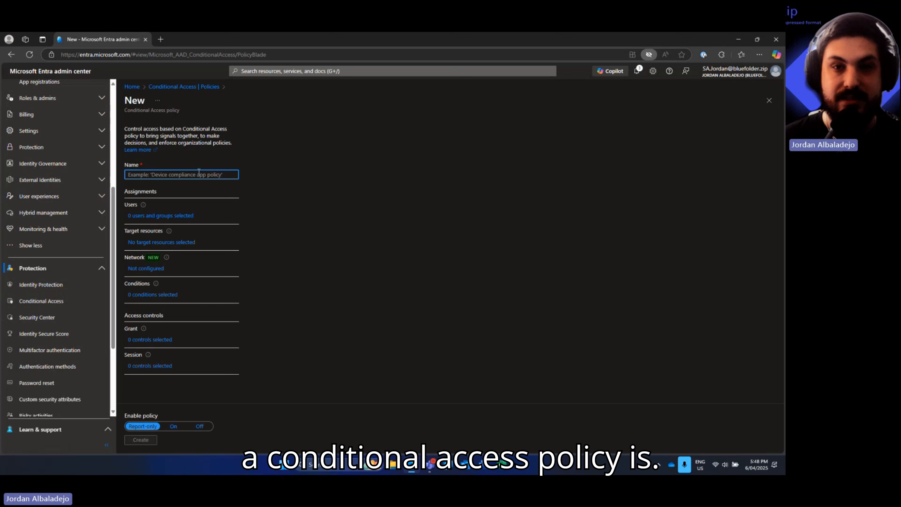
key("super+period")
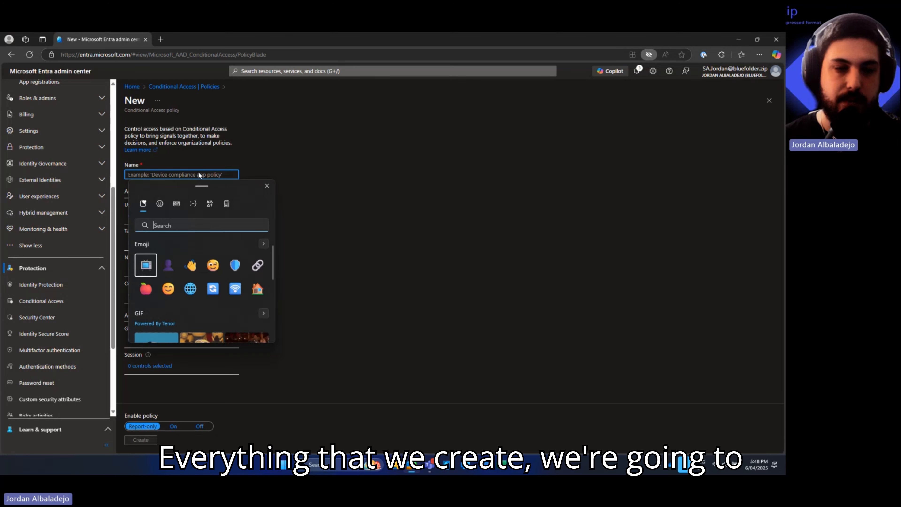
left_click(146, 264)
left_click(139, 174)
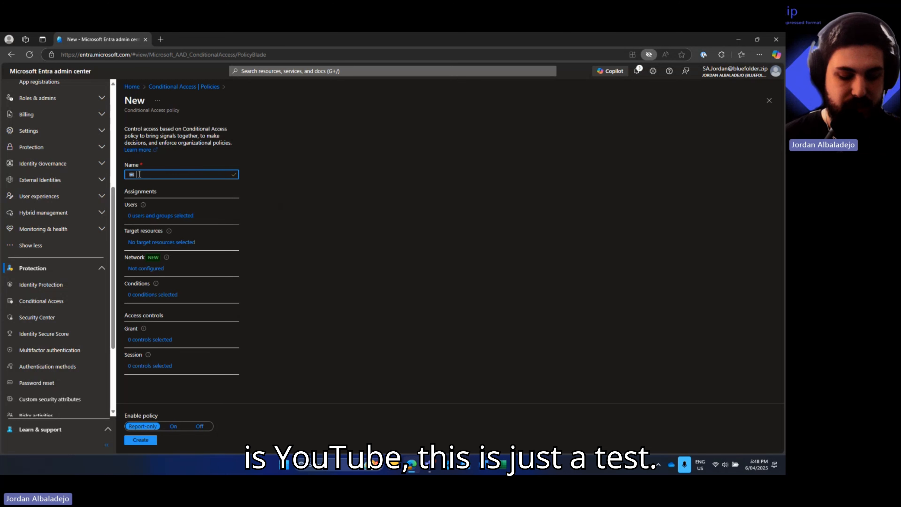
type("Test")
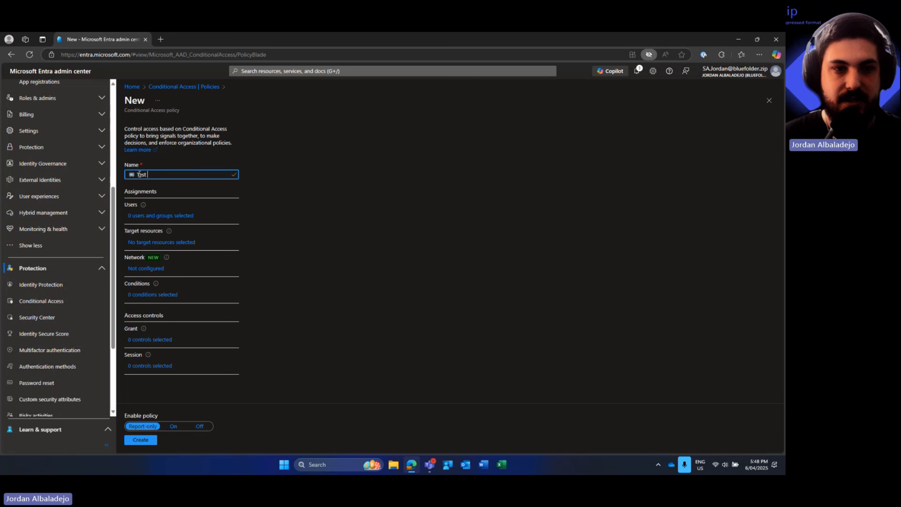
type(" - Demo")
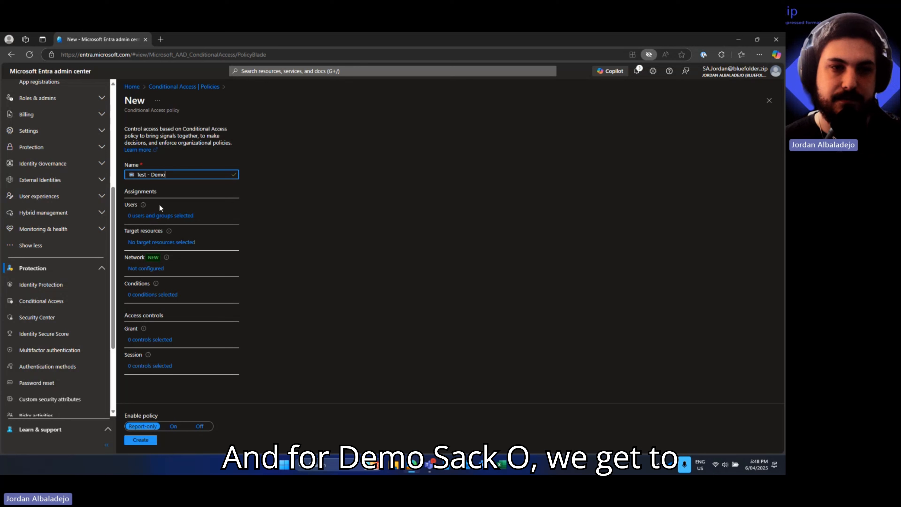
left_click_drag(127, 175, 185, 175)
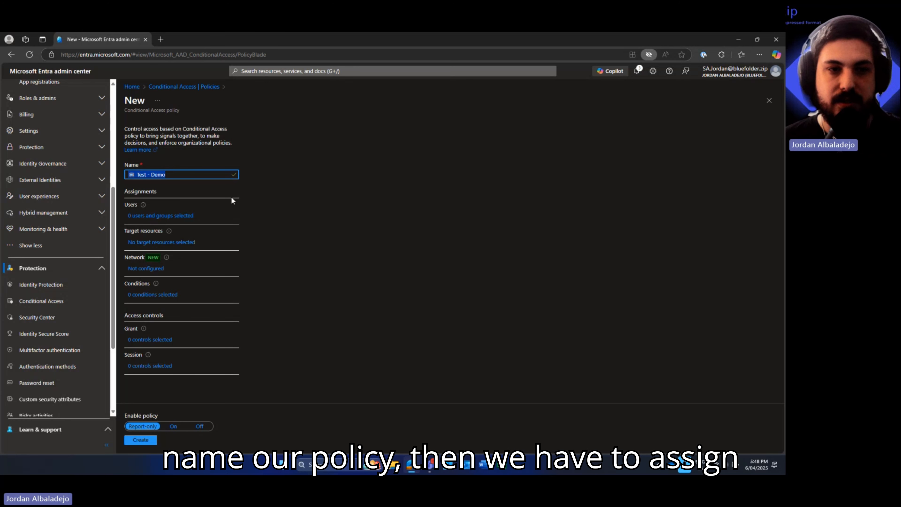
left_click(247, 202)
- In the Users assignment, try All users and guest or external user inclusion
left_click(146, 219)
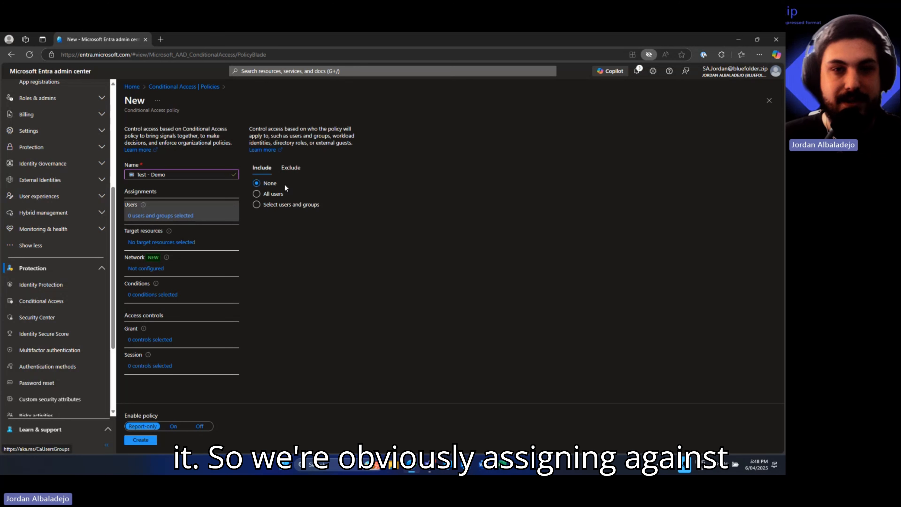
left_click(299, 170)
left_click(262, 168)
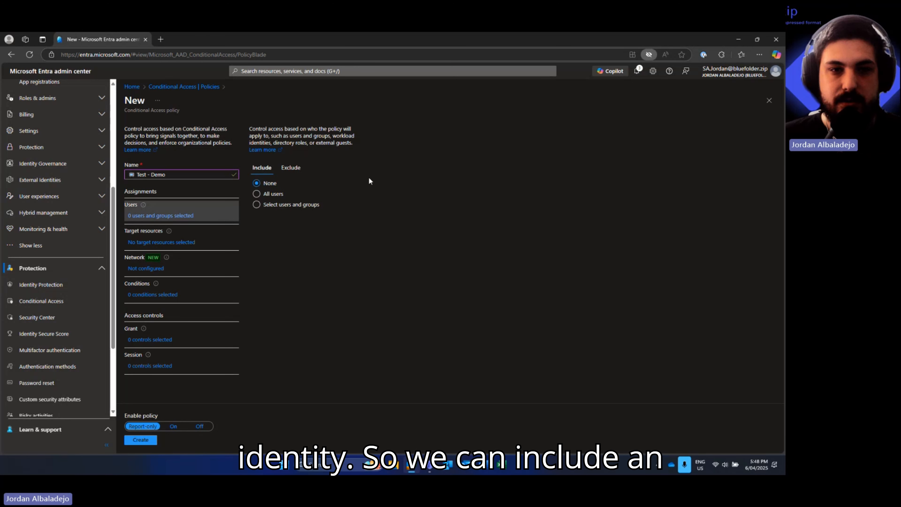
left_click(267, 195)
left_click(292, 205)
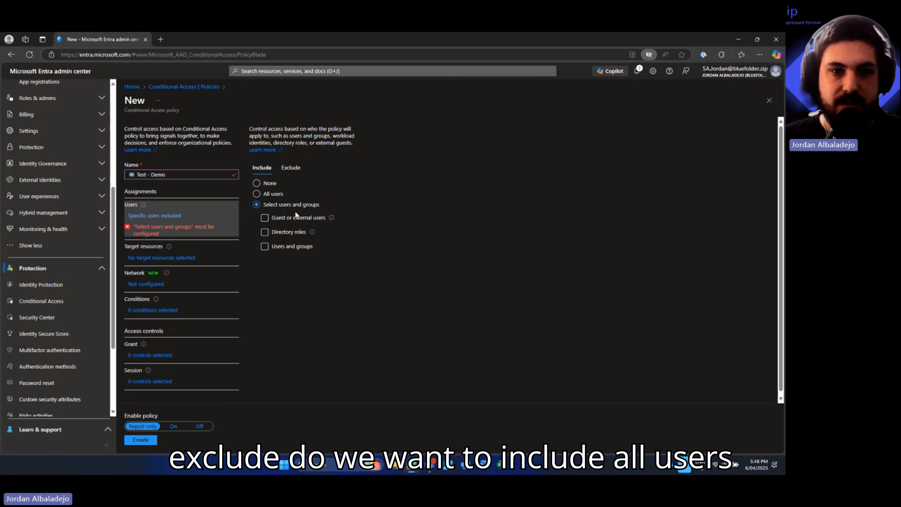
left_click(284, 217)
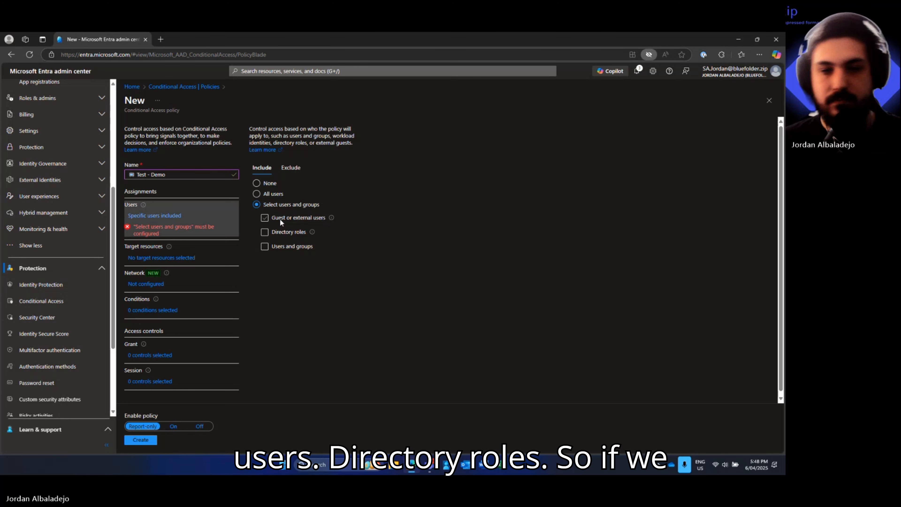
left_click(280, 220)
- Try directory-role and specific-user inclusion, then settle on All users
left_click(287, 233)
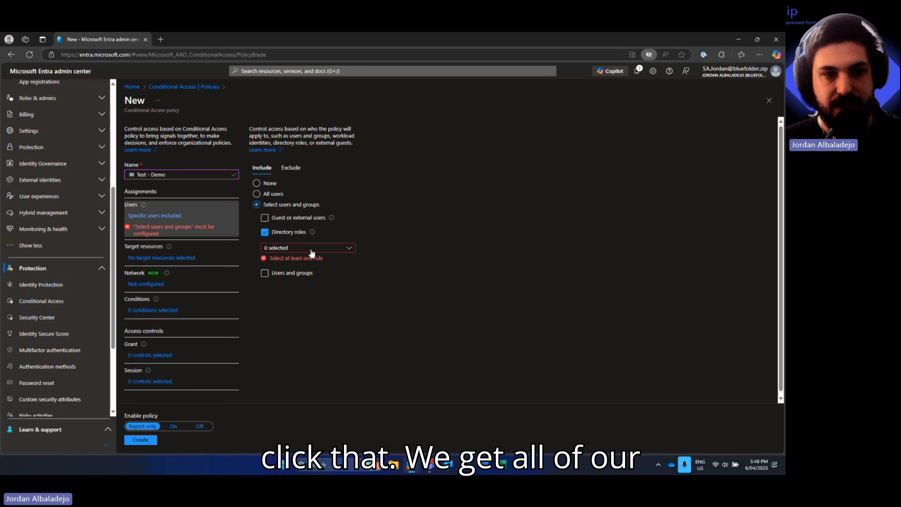
left_click(312, 249)
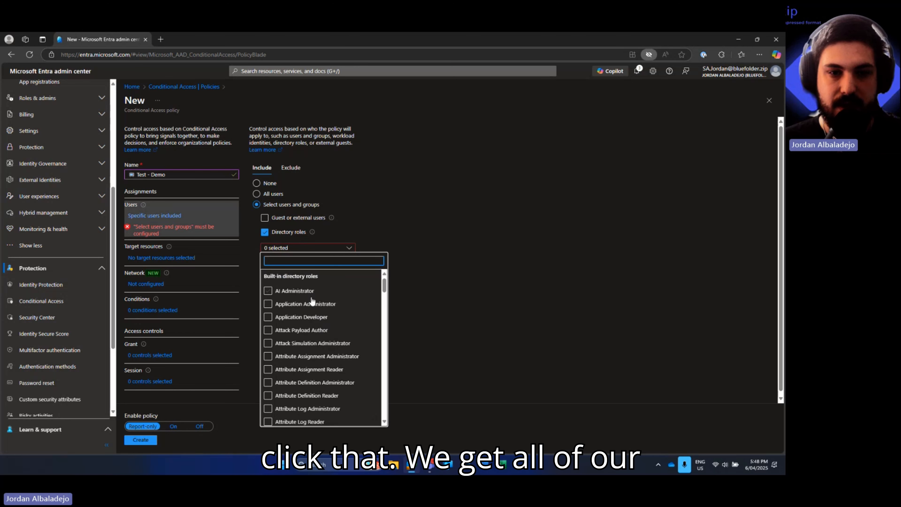
scroll(312, 340, "down", 15)
scroll(311, 340, "down", 10)
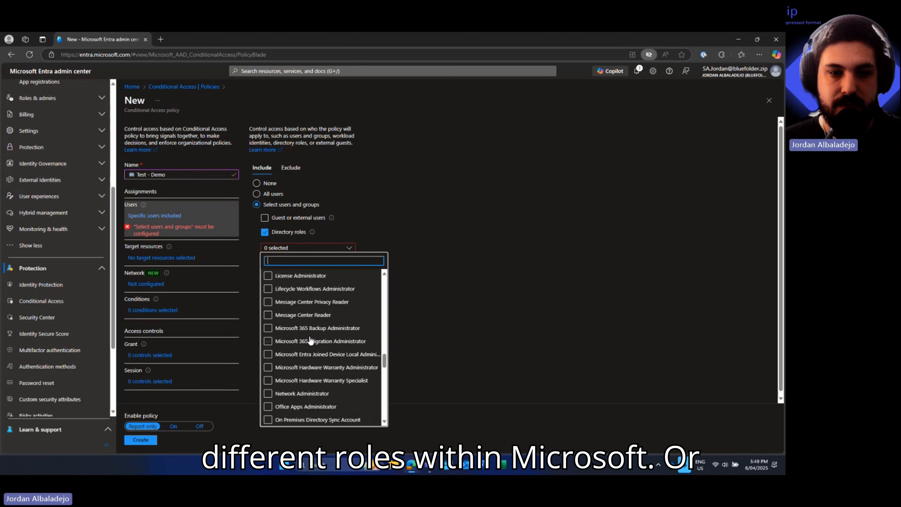
left_click(269, 234)
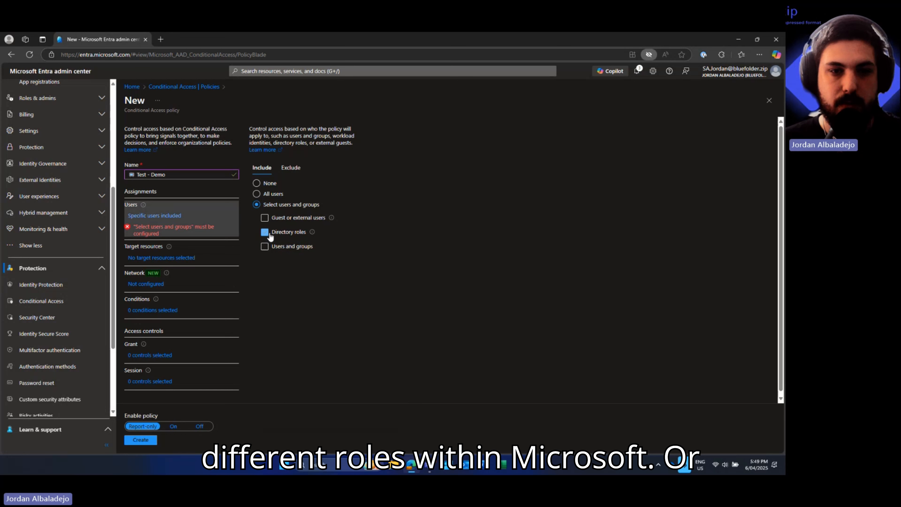
left_click(265, 247)
left_click(264, 247)
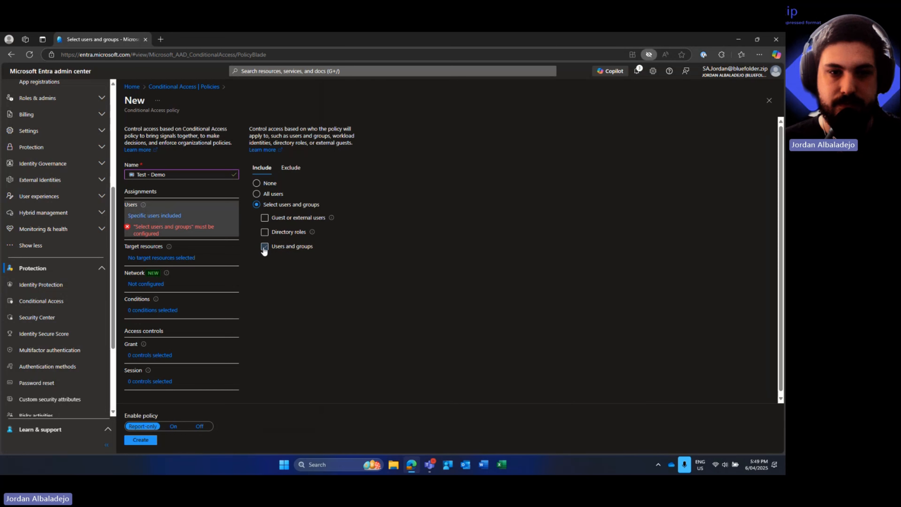
left_click(268, 195)
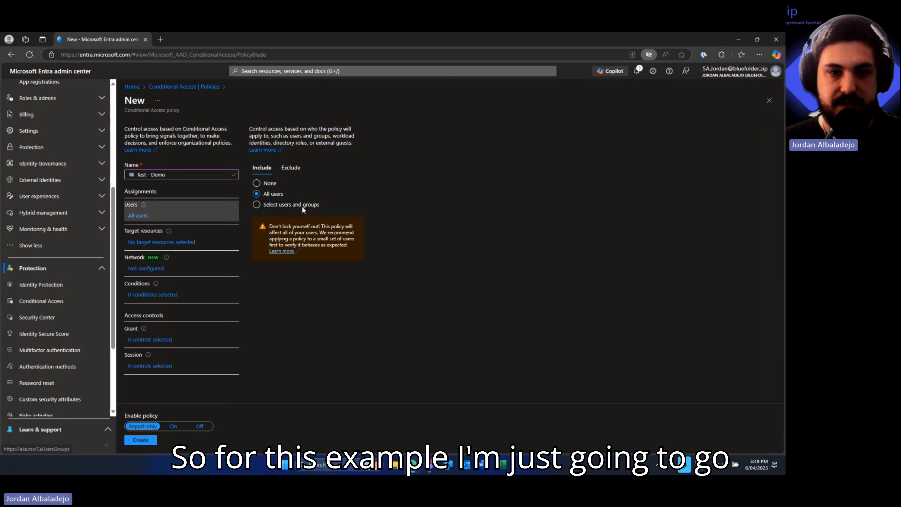
- On the Exclude side, tick Directory roles and Users and groups
left_click(290, 169)
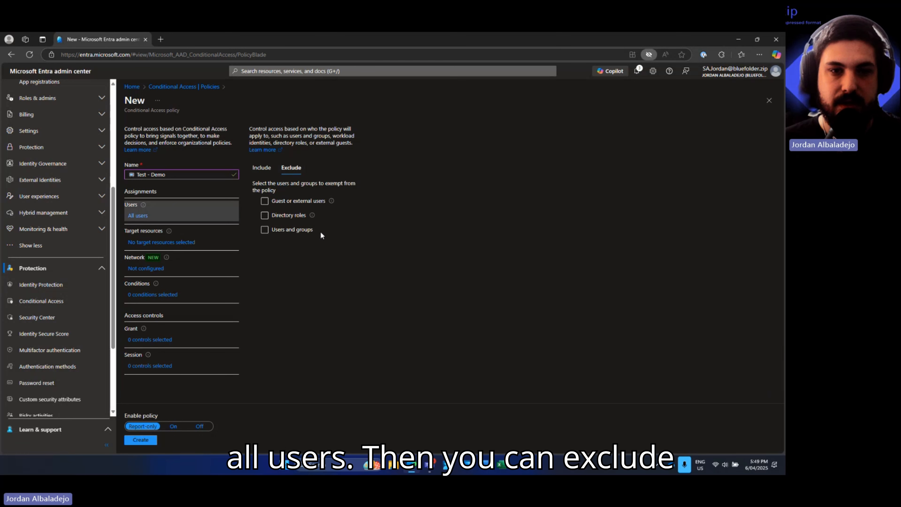
left_click(282, 204)
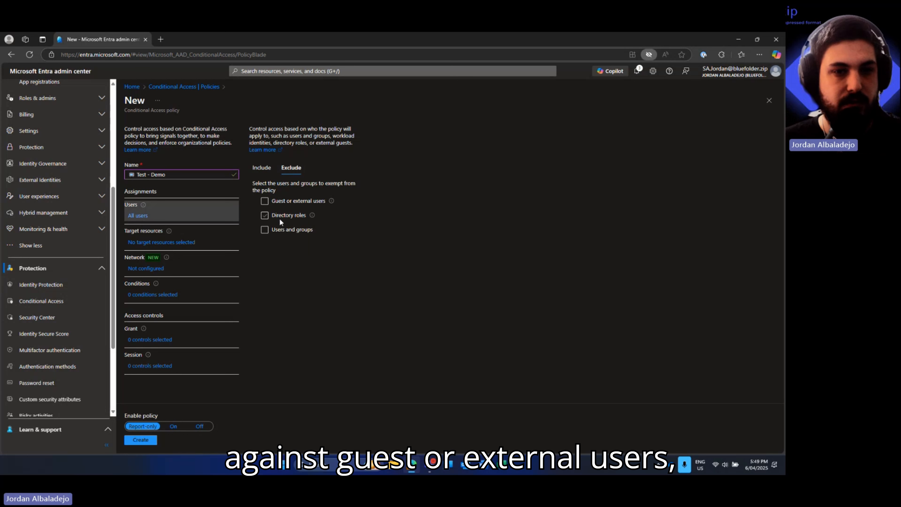
left_click(281, 229)
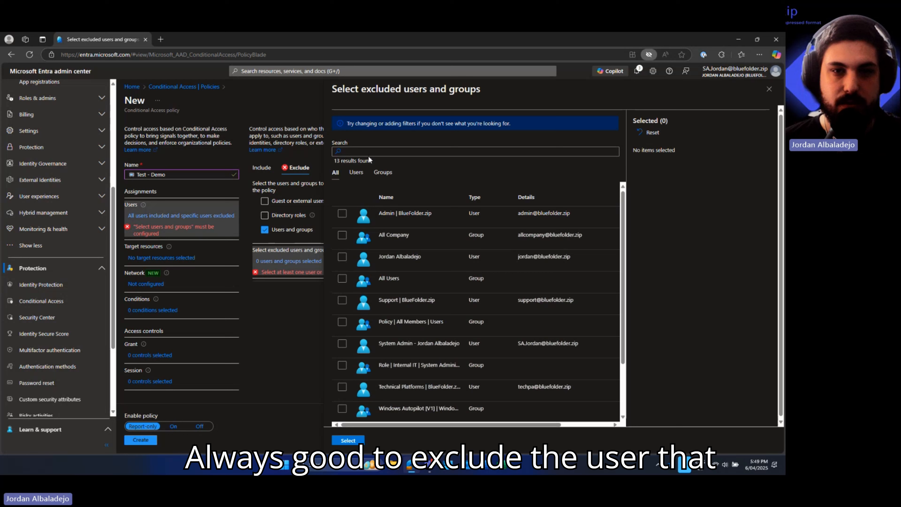
- Search 'sa' and exclude the System Admin account from the policy
left_click(372, 150)
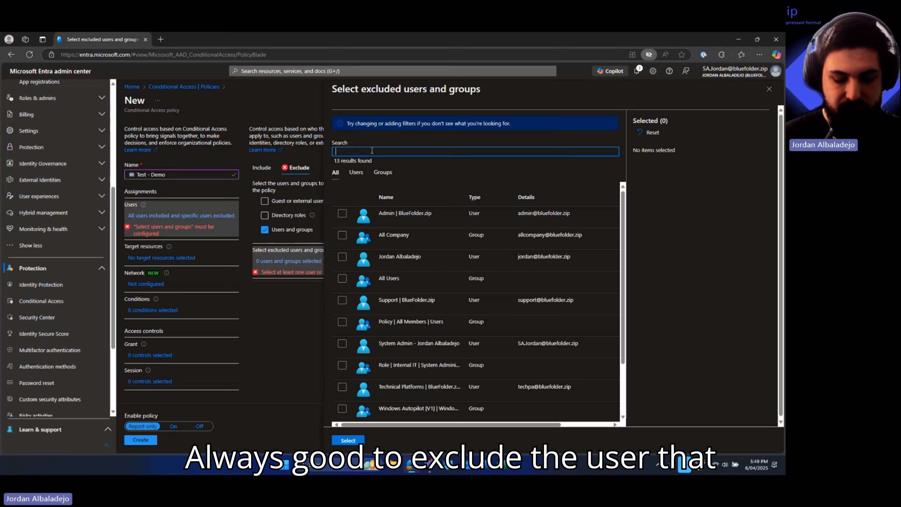
type("sa")
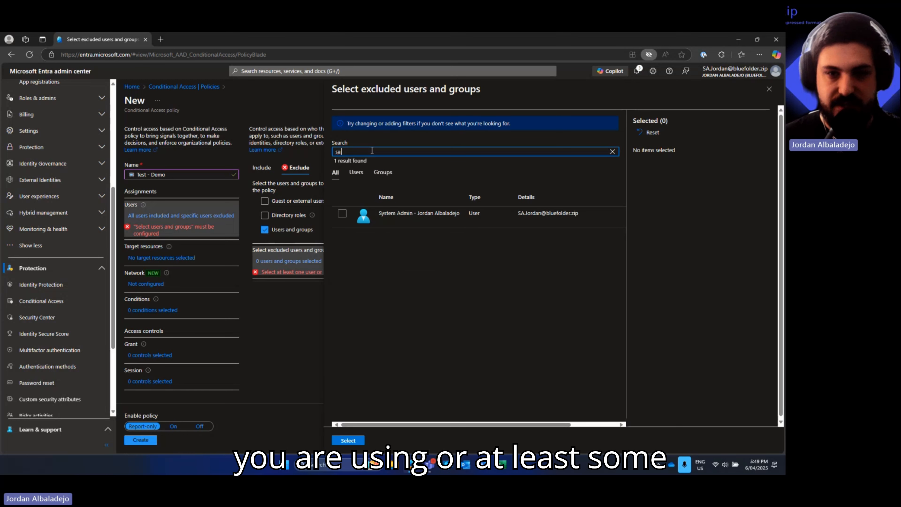
left_click(340, 215)
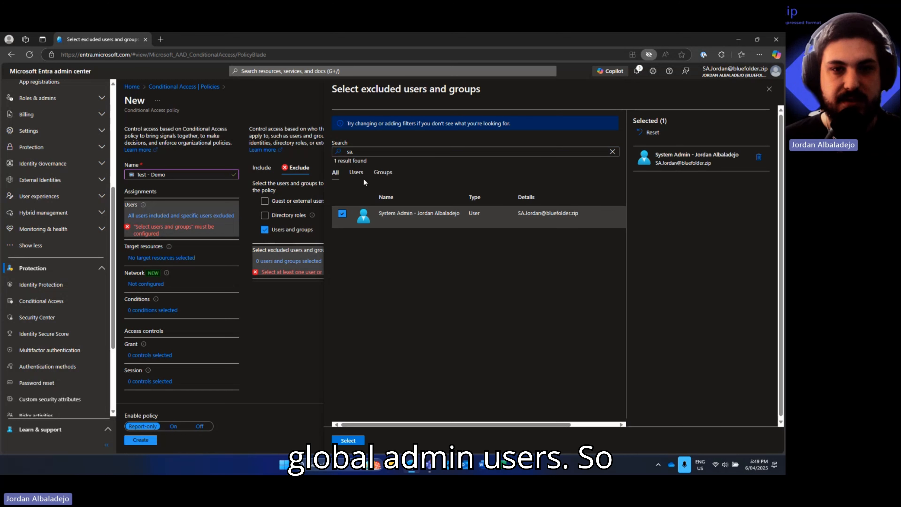
left_click(347, 440)
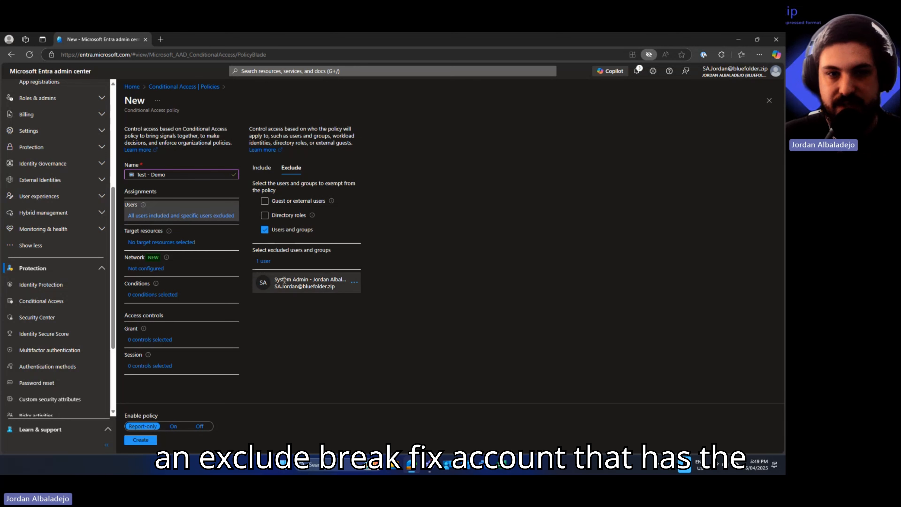
- Review the Users Include settings, then go to Target resources
left_click(261, 167)
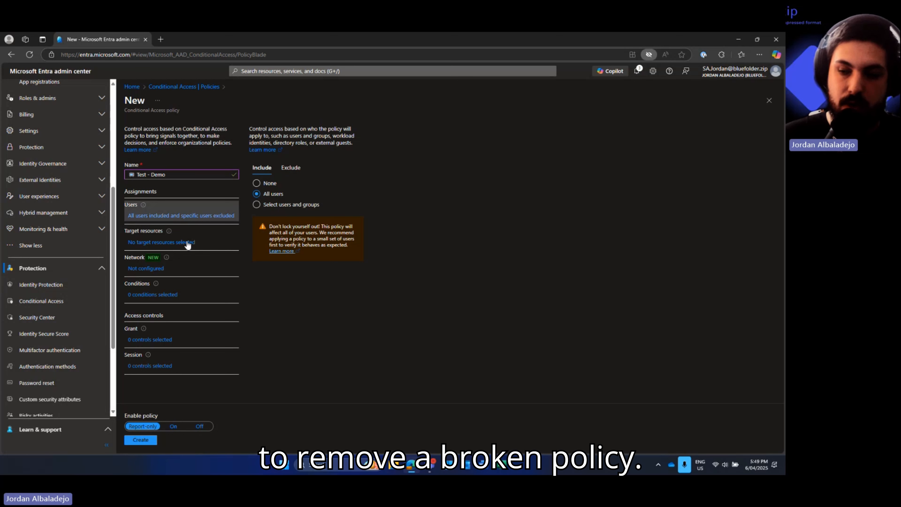
left_click(132, 243)
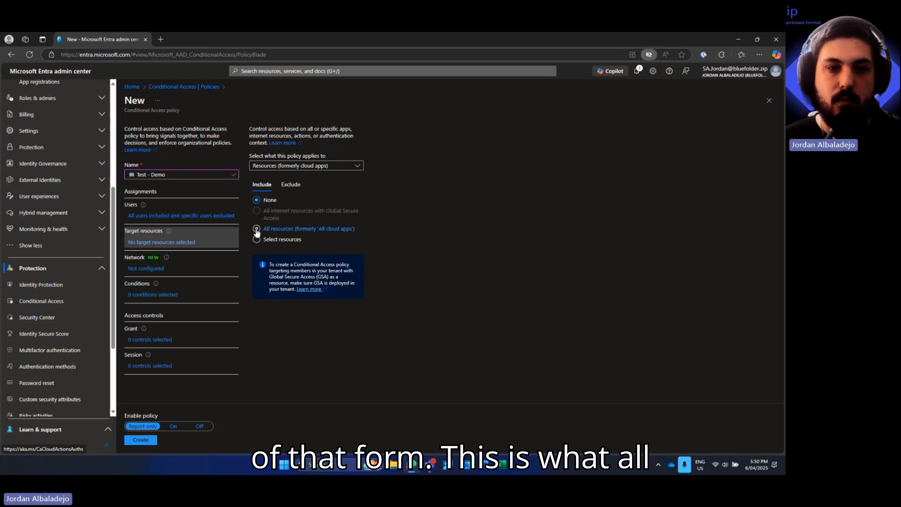
- Set Target resources to All resources, review its Exclude options, then view Network
left_click(329, 230)
left_click(277, 242)
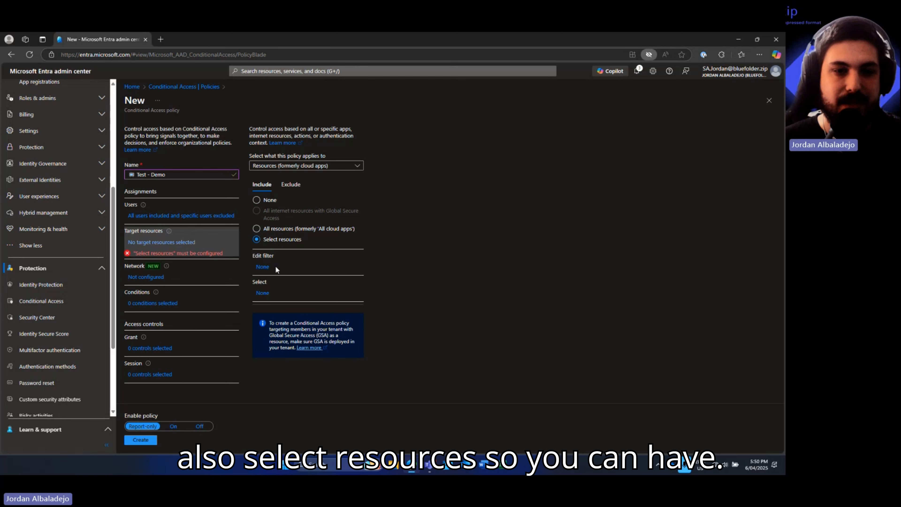
left_click(298, 231)
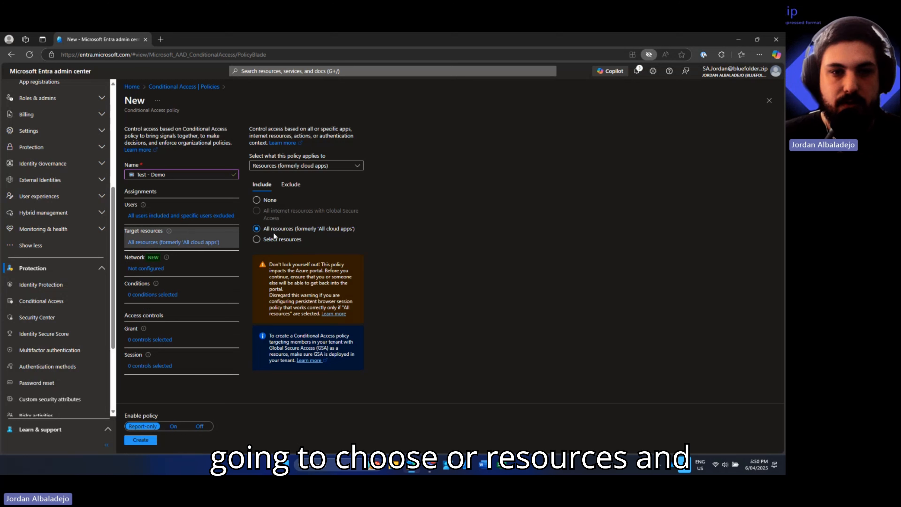
left_click(291, 185)
left_click(146, 268)
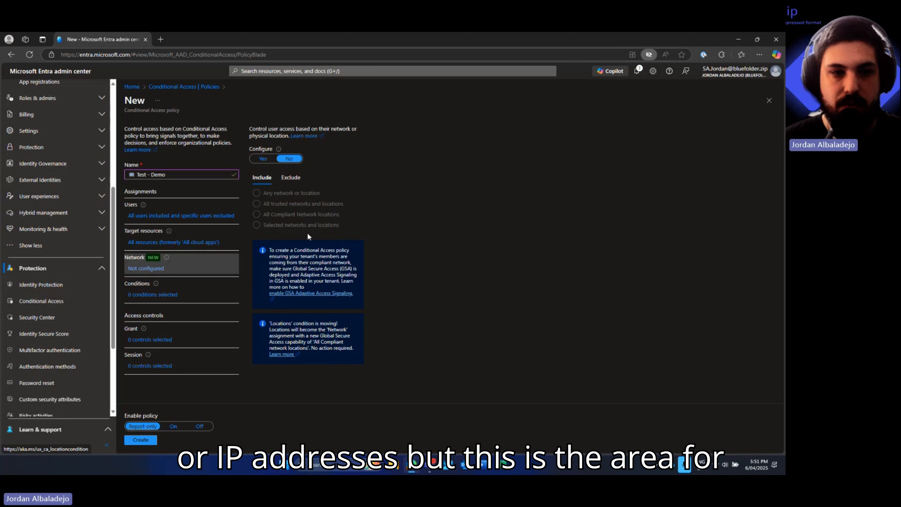
- Review each condition from User risk to Authentication flows, leaving all unconfigured
left_click(146, 296)
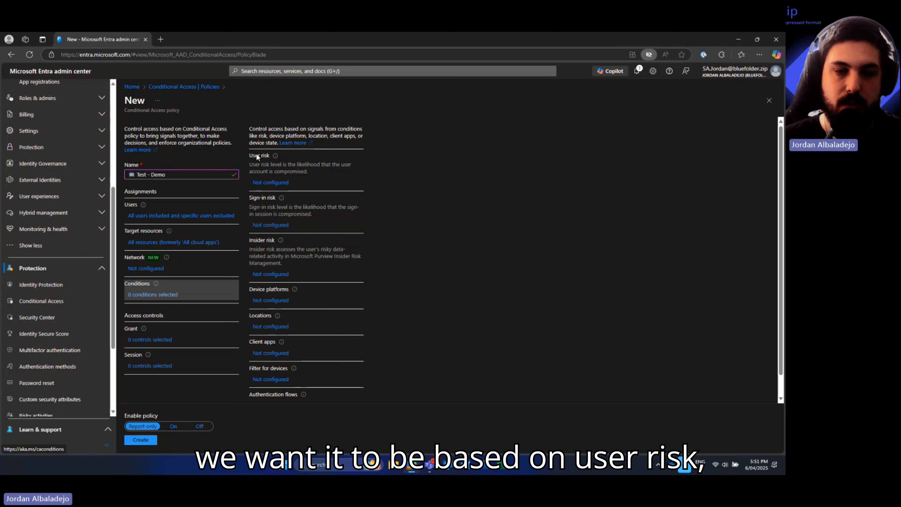
left_click(265, 184)
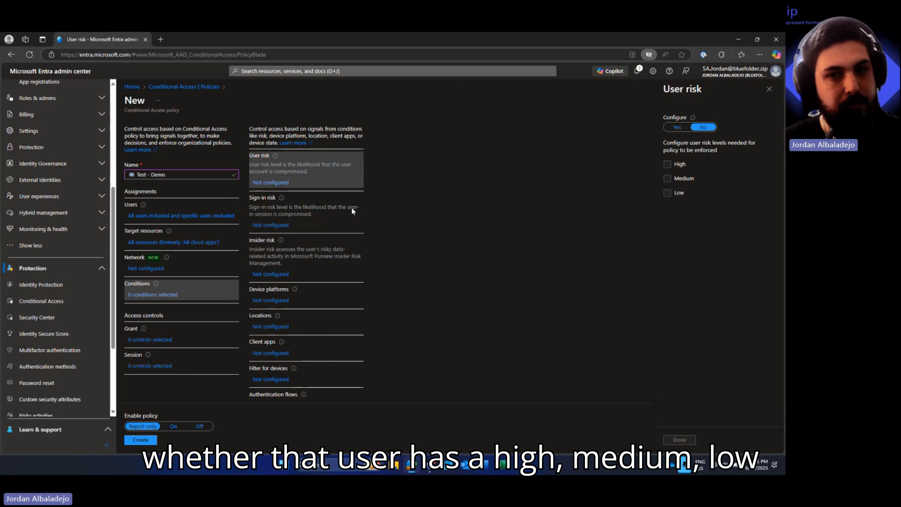
left_click(299, 212)
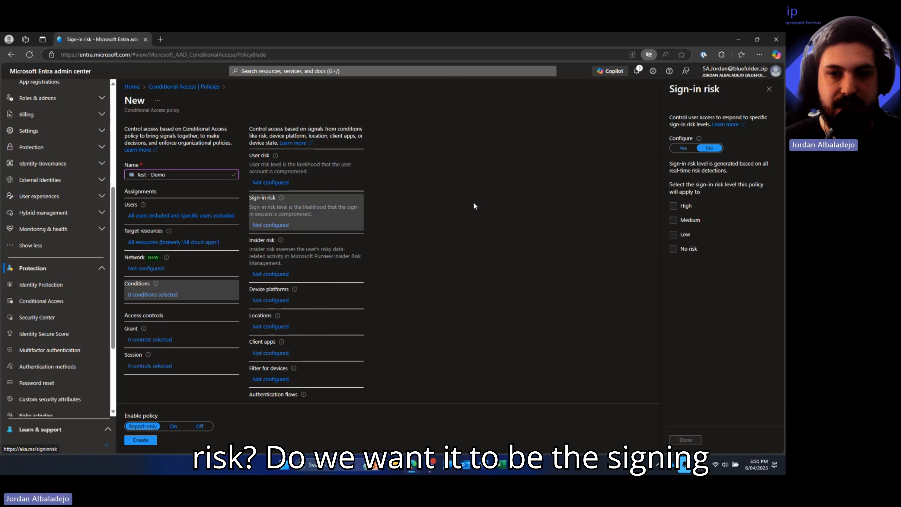
left_click(268, 276)
left_click(273, 301)
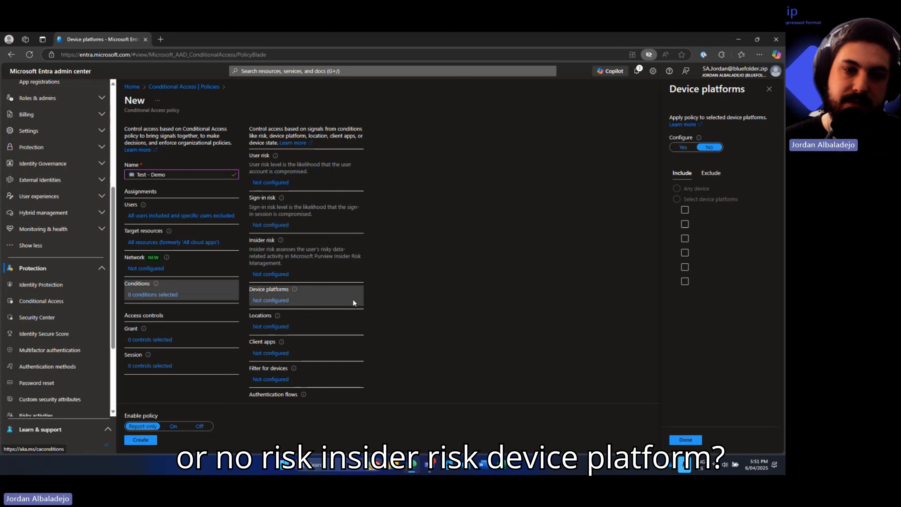
left_click(284, 331)
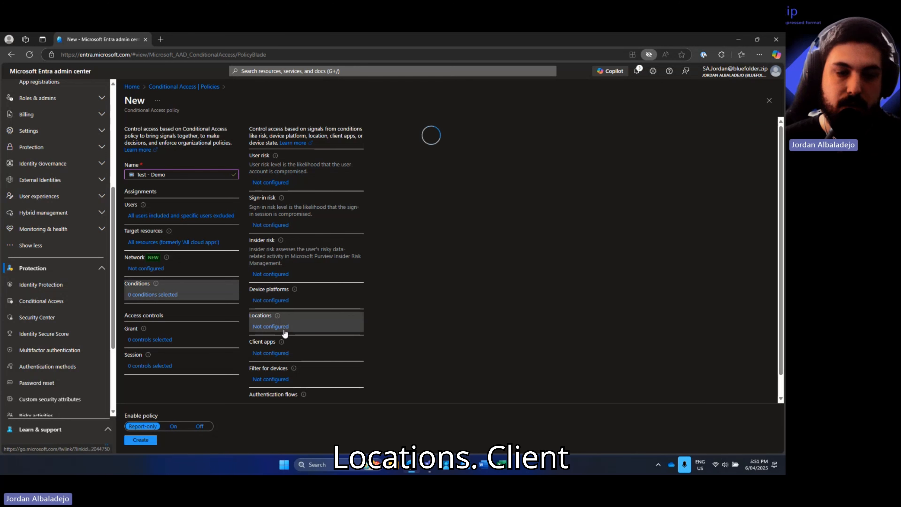
left_click(261, 355)
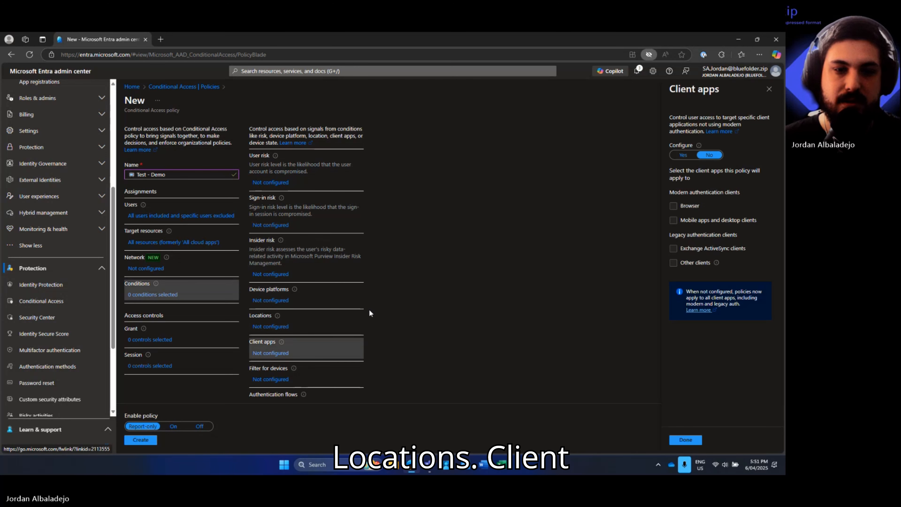
scroll(273, 360, "down", 1)
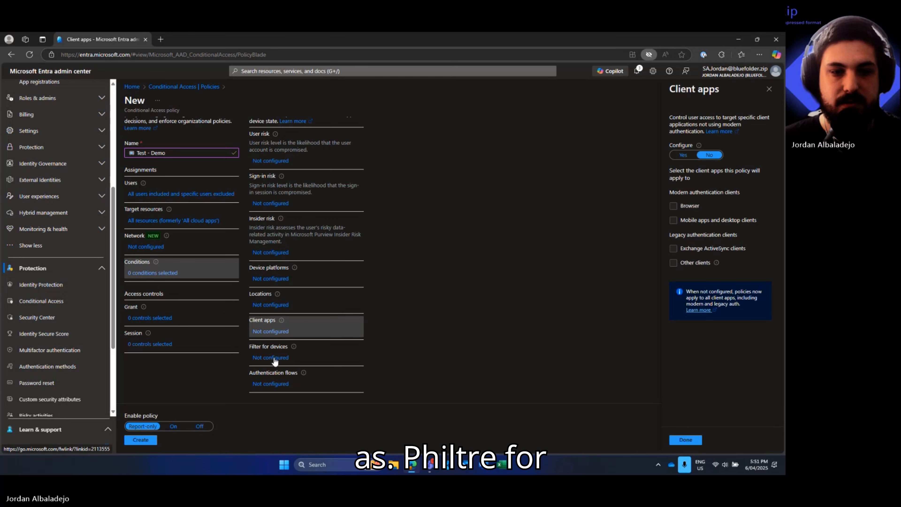
left_click(347, 363)
left_click(270, 384)
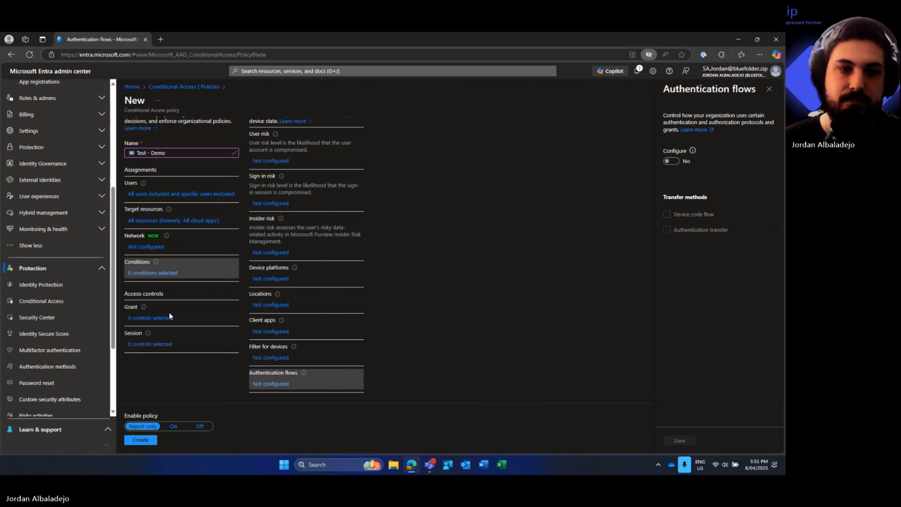
scroll(296, 214, "up", 1)
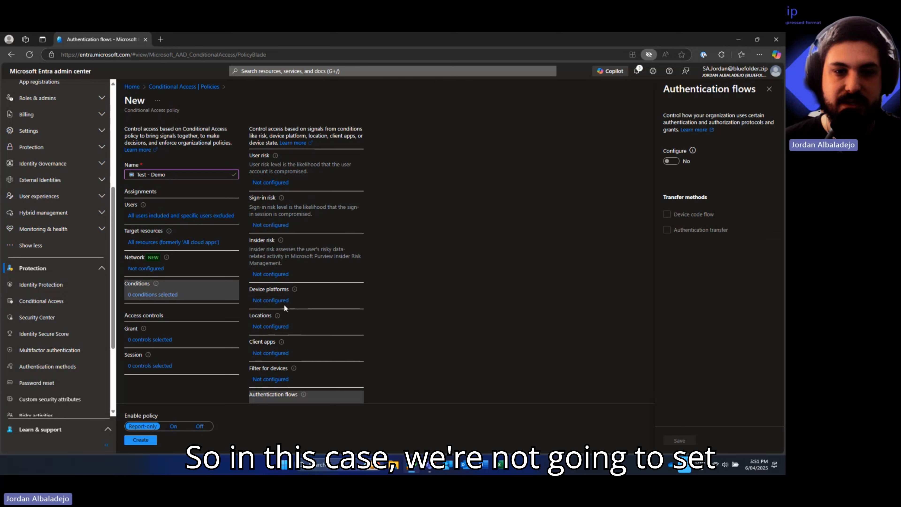
left_click(137, 340)
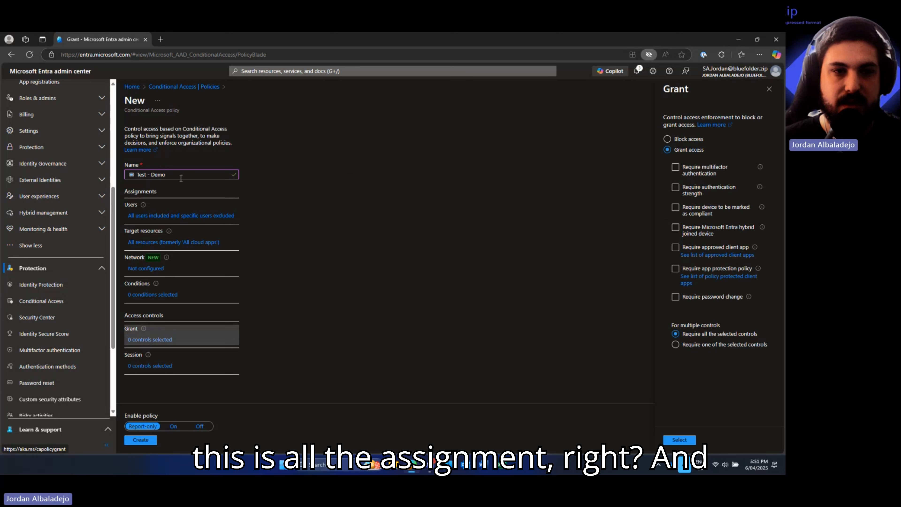
- Select Grant access and tick Require multifactor authentication
mouse_move(173, 234)
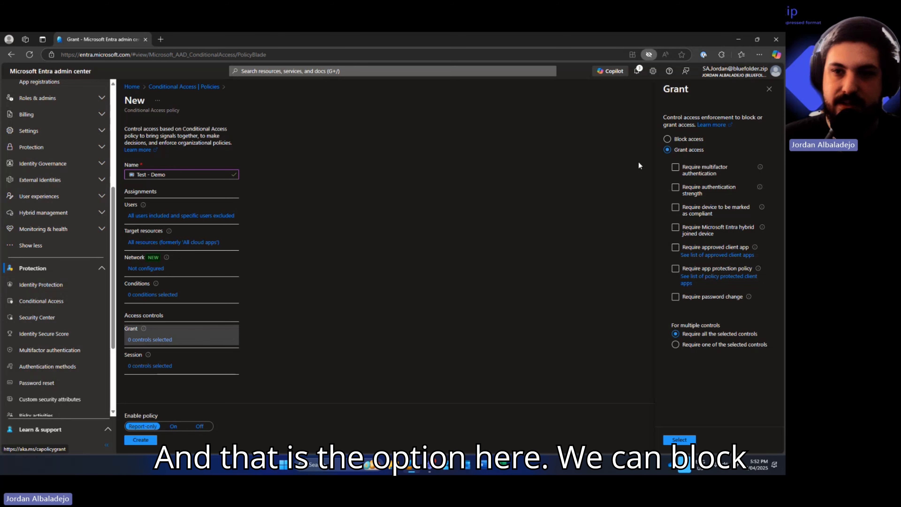
left_click(680, 139)
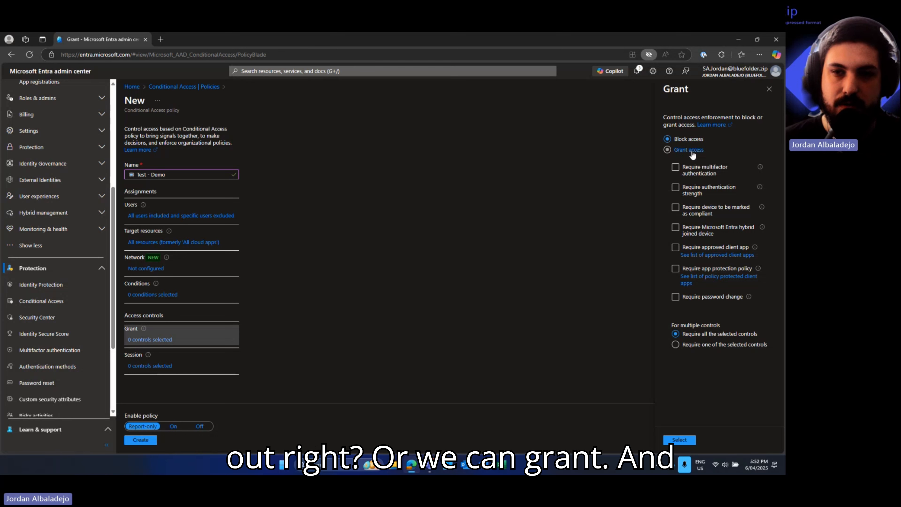
left_click(692, 155)
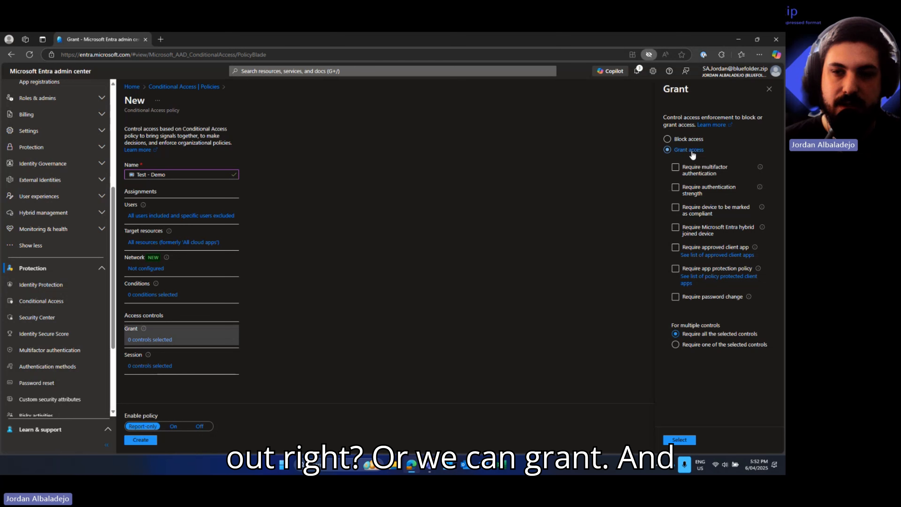
left_click(680, 173)
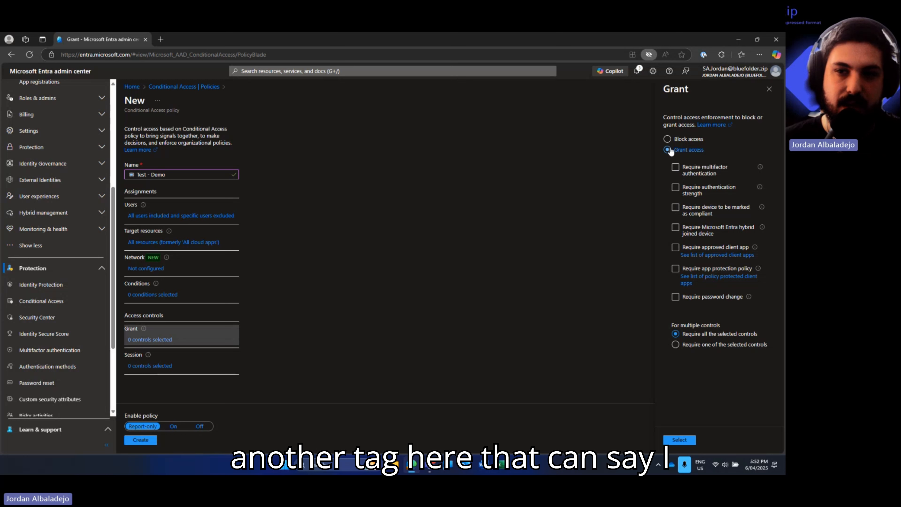
left_click(681, 169)
left_click(682, 169)
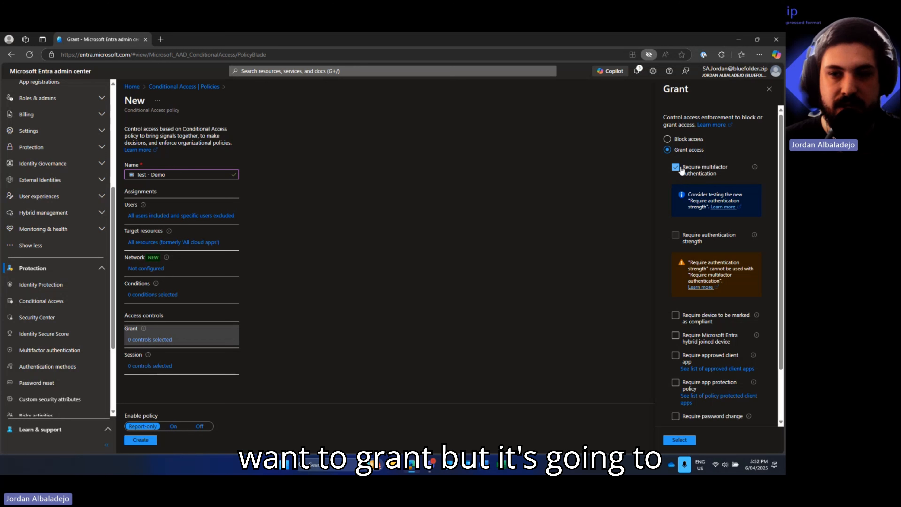
- Try Phishing-resistant MFA authentication strength and a compliant-device requirement instead
left_click(677, 168)
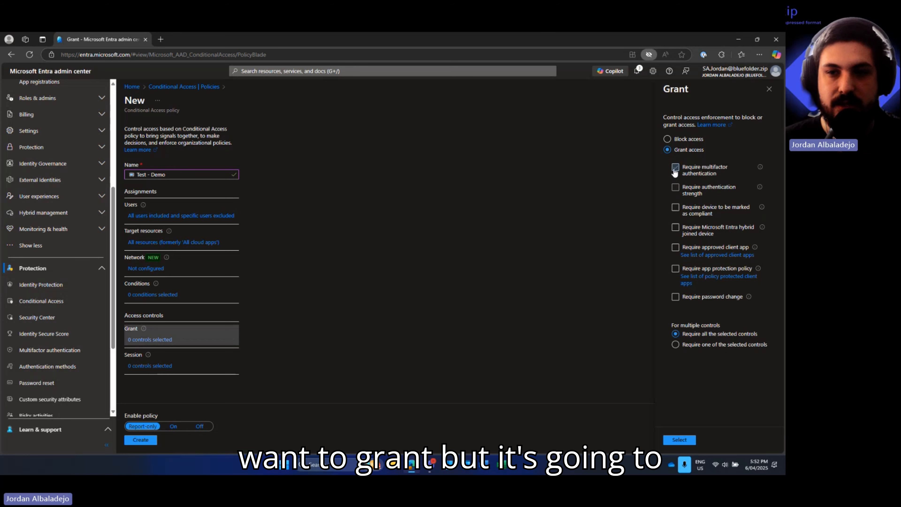
left_click(679, 192)
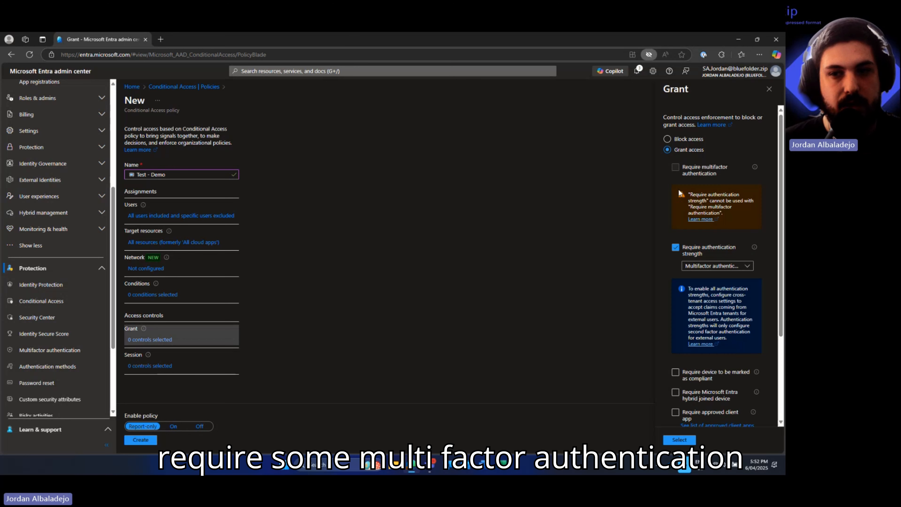
left_click(696, 270)
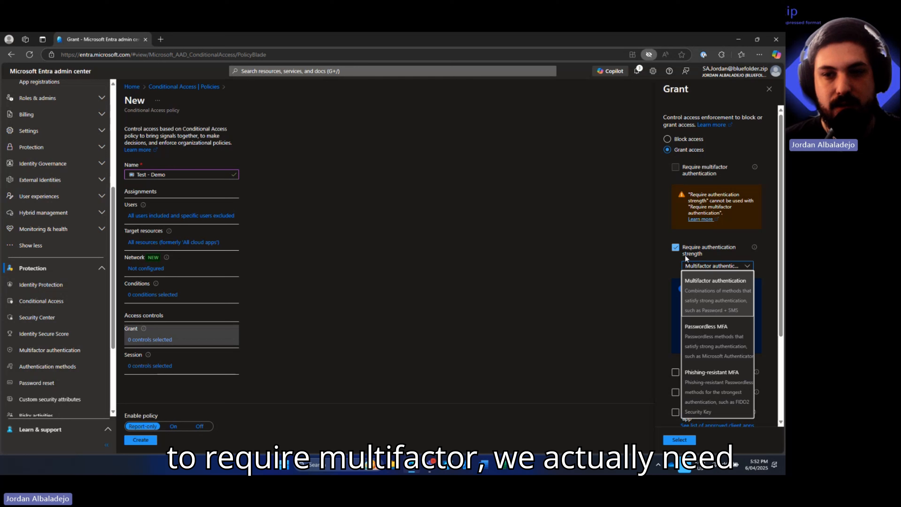
left_click(706, 393)
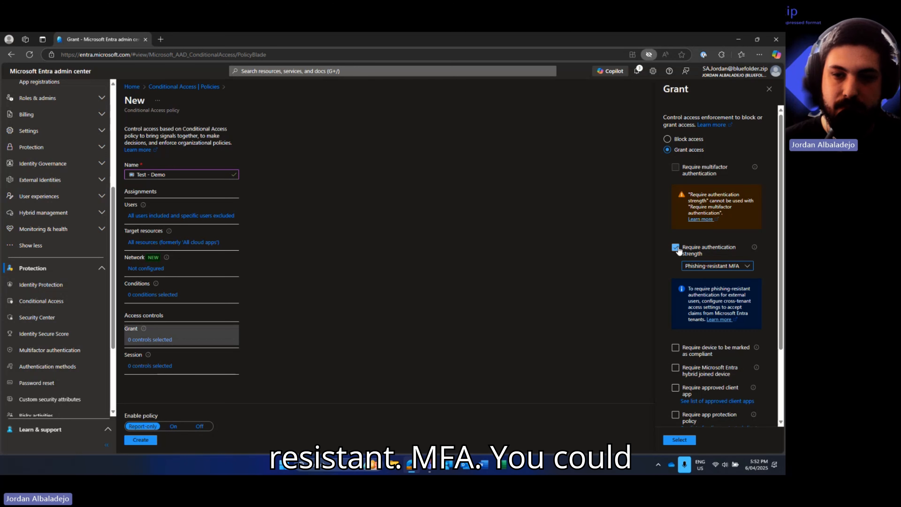
scroll(680, 259, "down", 3)
left_click(677, 268)
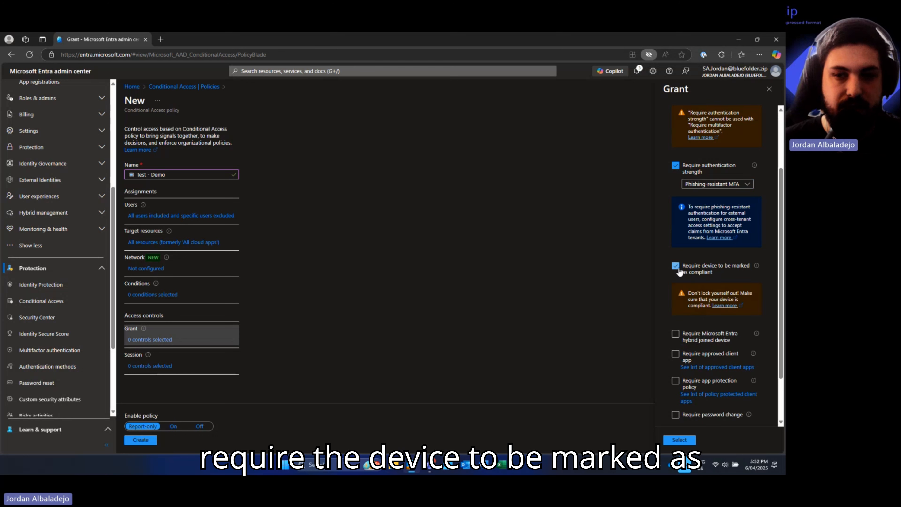
left_click(677, 269)
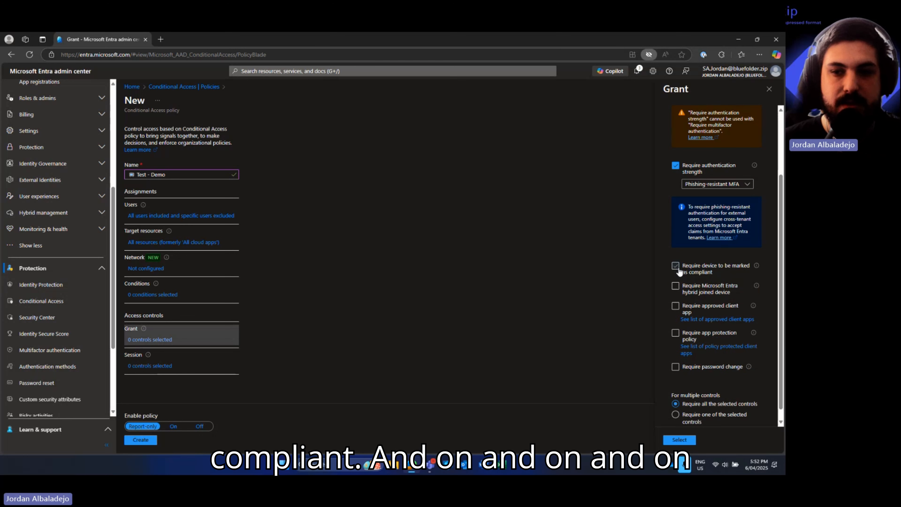
- Revert to requiring only multifactor authentication and confirm the grant control
scroll(682, 374, "down", 1)
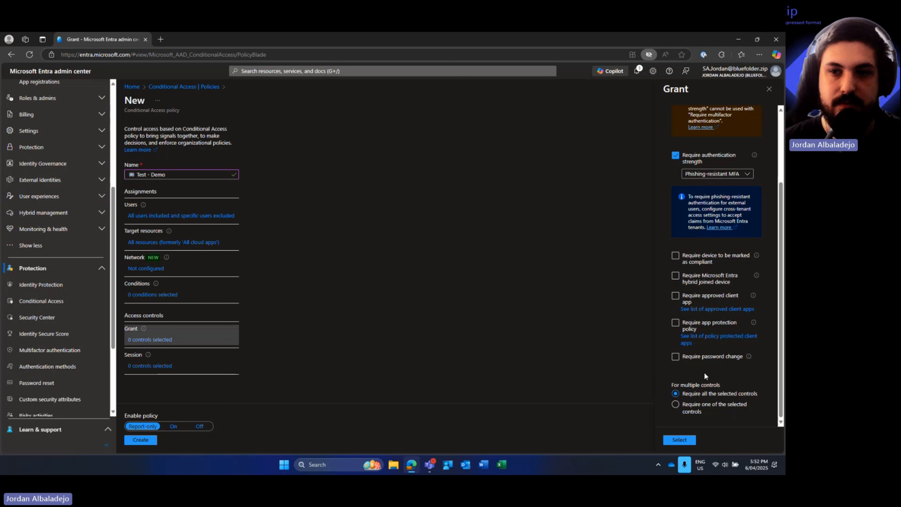
scroll(704, 373, "up", 3)
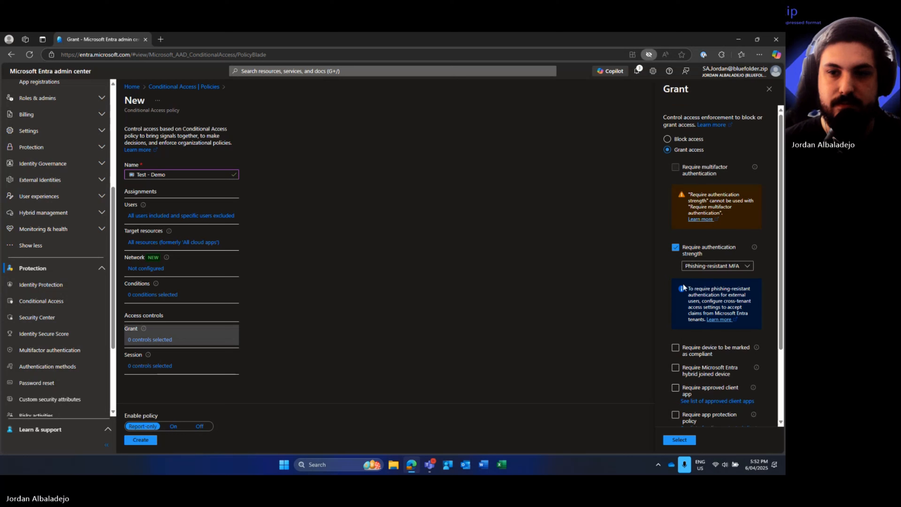
left_click(675, 248)
left_click(675, 167)
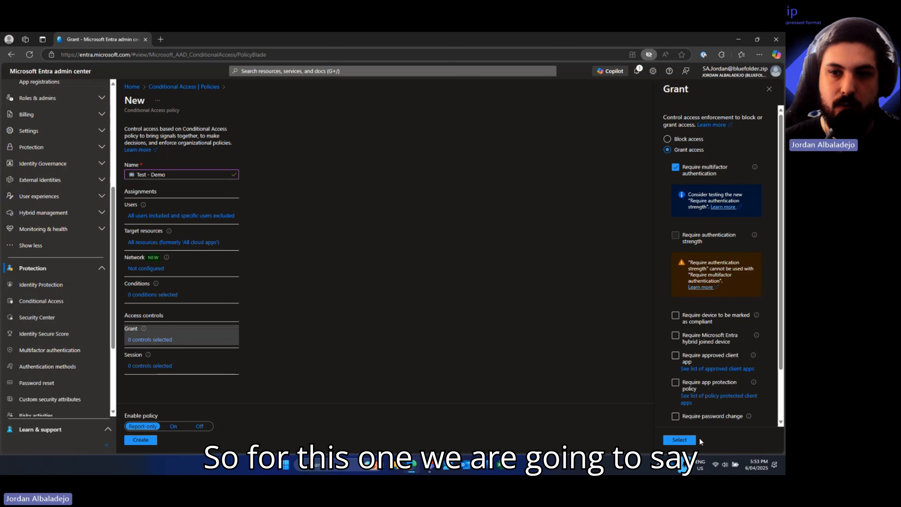
left_click(679, 440)
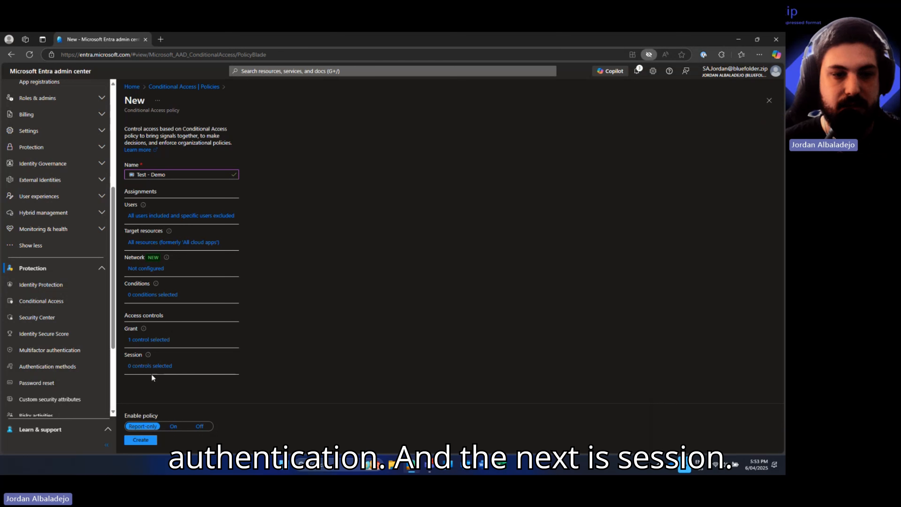
- Try App Control and sign-in frequency (Hours, then Every time), then clear sign-in frequency
left_click(147, 367)
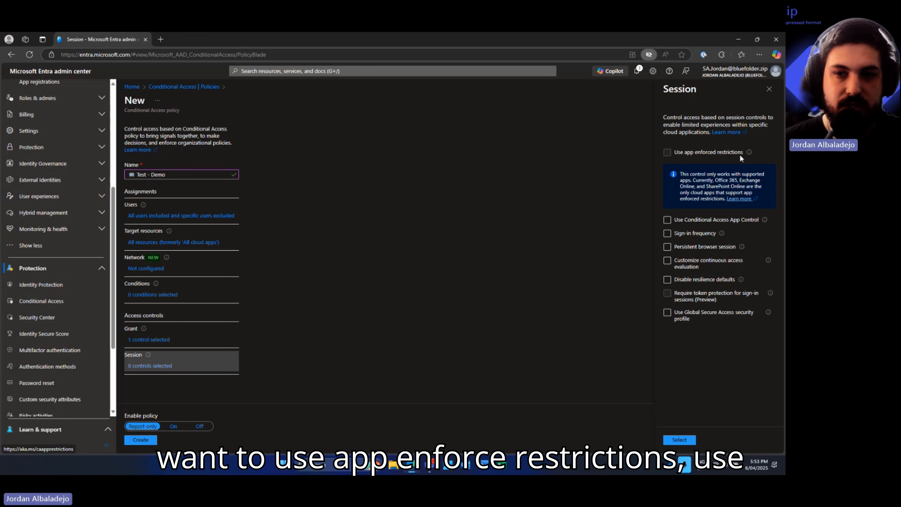
left_click(697, 221)
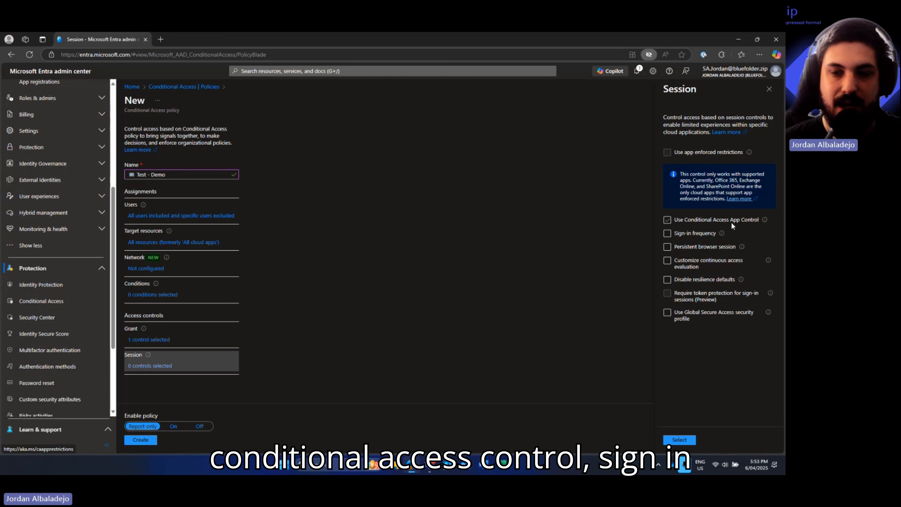
left_click(692, 234)
left_click(696, 280)
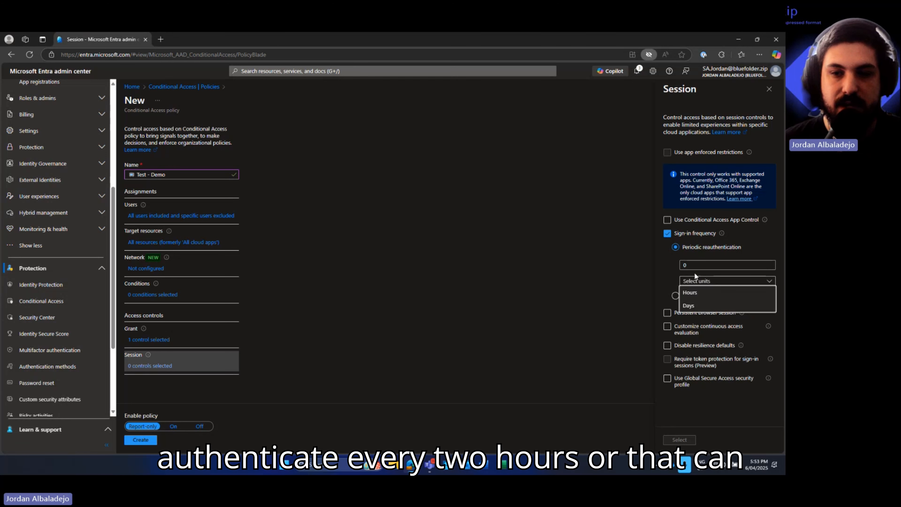
left_click(692, 293)
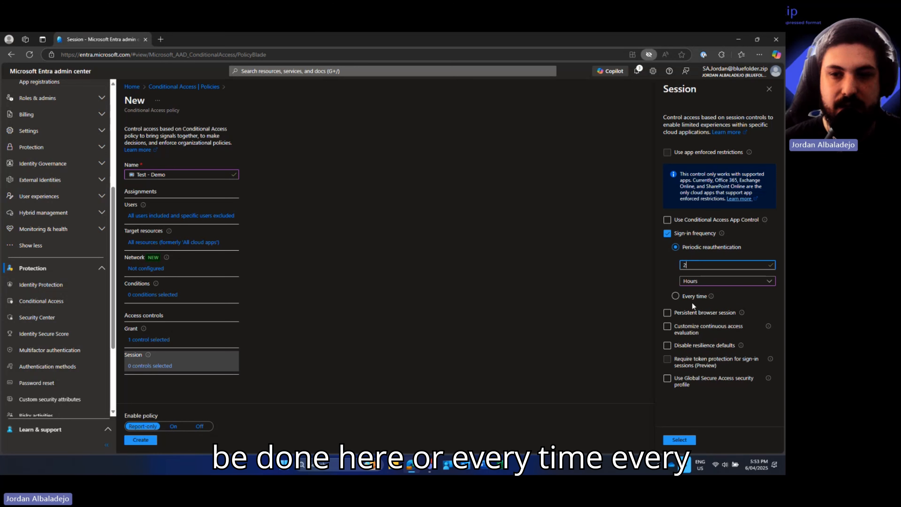
left_click(691, 298)
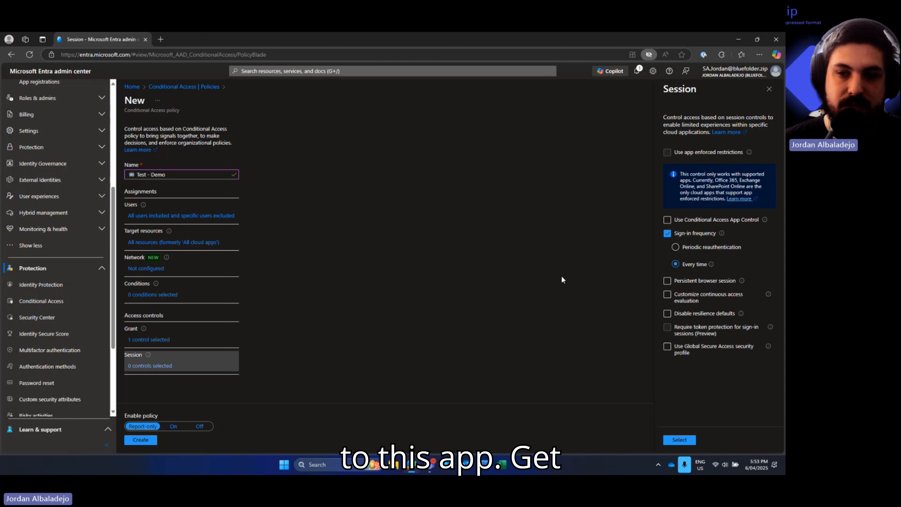
left_click(666, 233)
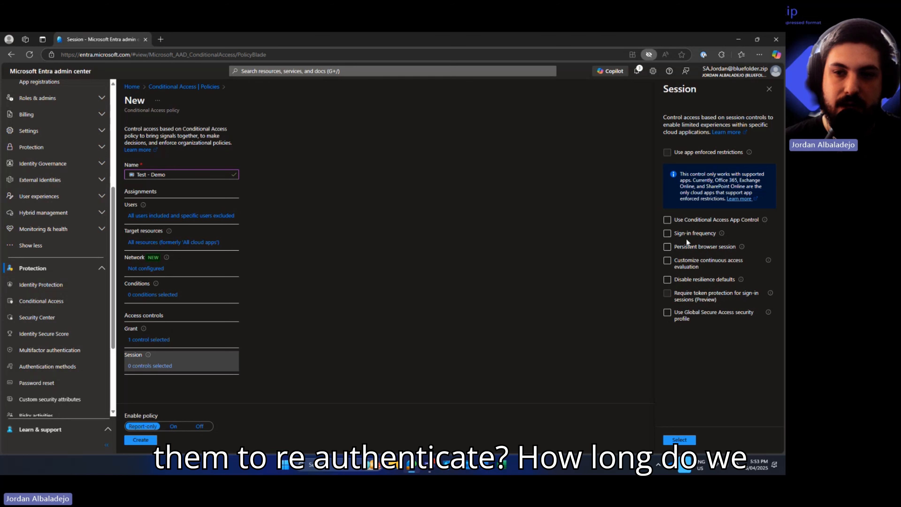
- Toggle persistent browser session on and off, then close the Session panel unapplied
left_click(667, 247)
left_click(690, 272)
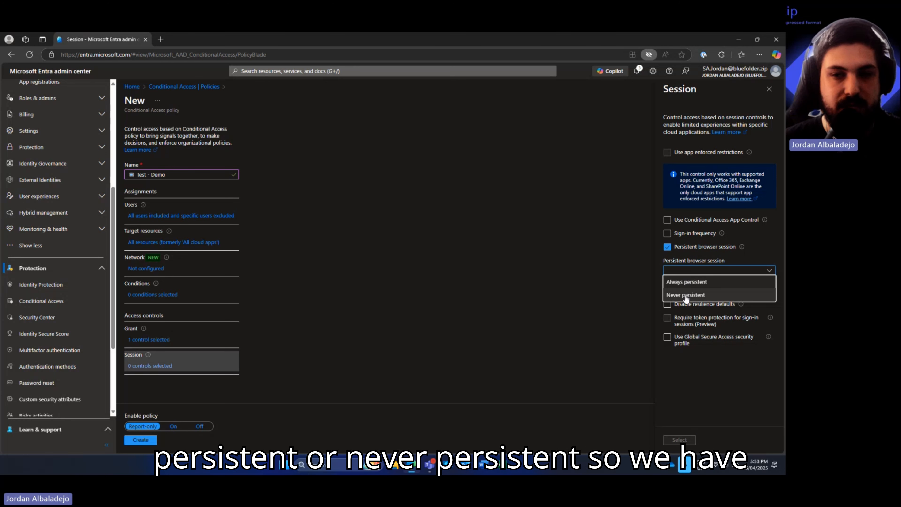
left_click(667, 247)
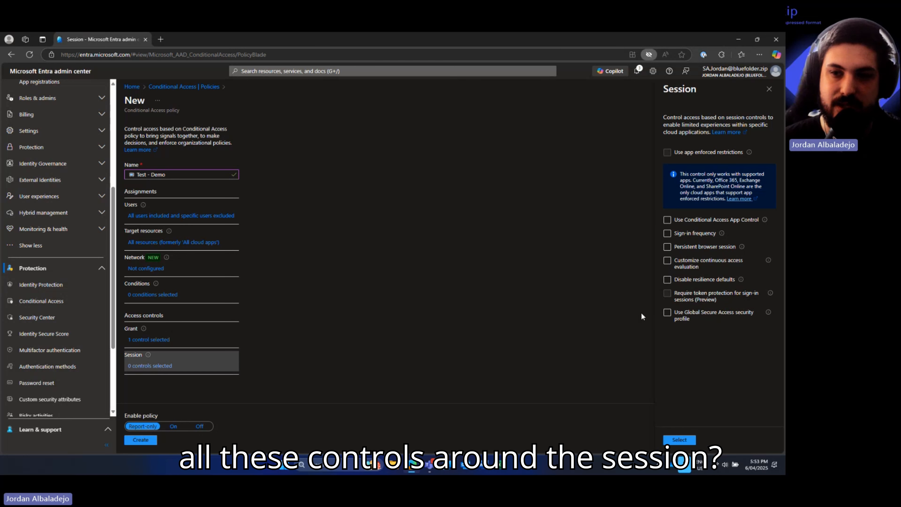
left_click(769, 89)
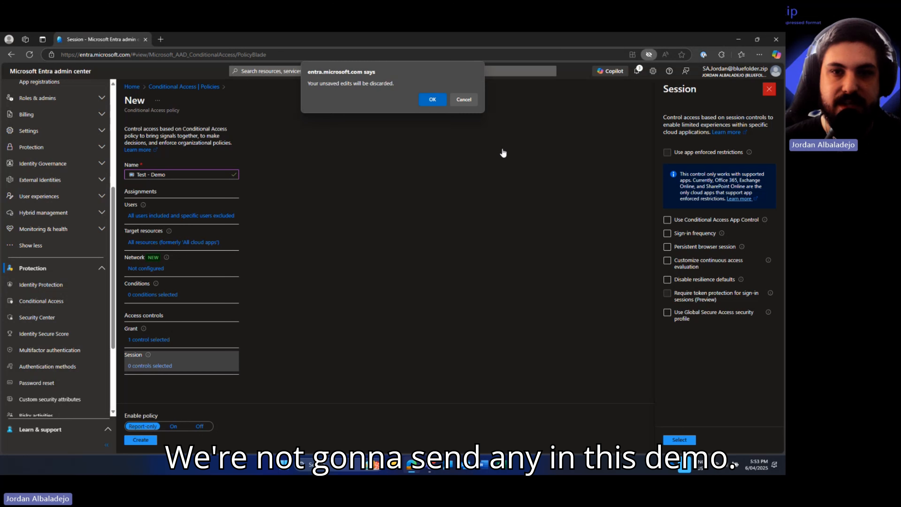
- Discard the session edits, set Enable policy to Report-only, and create 'Test - Demo'
left_click(439, 103)
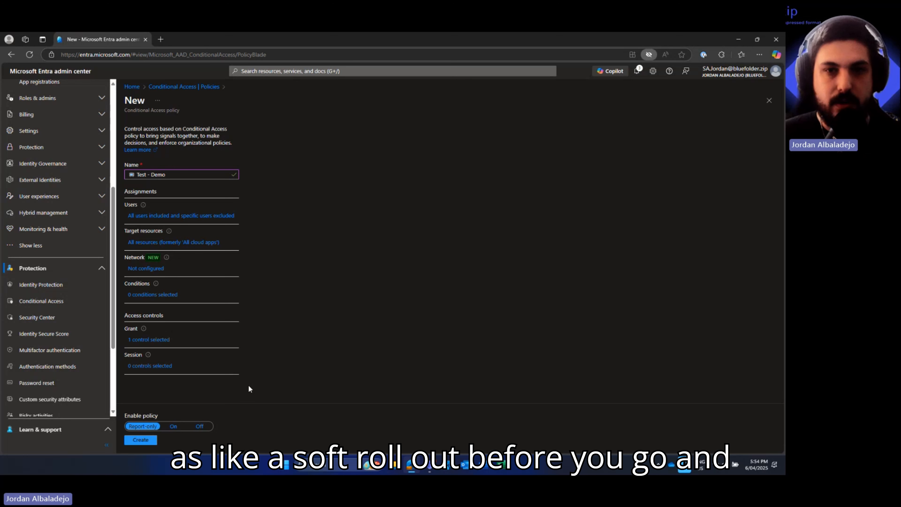
left_click(173, 426)
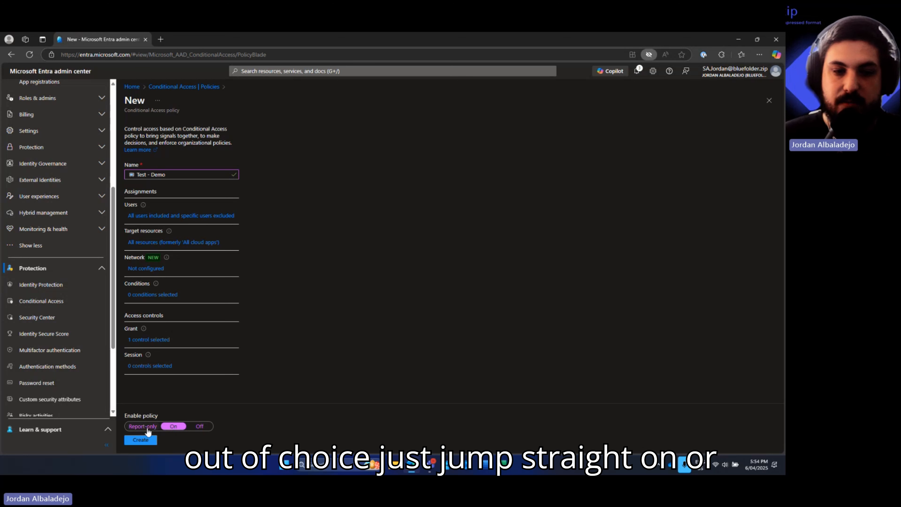
left_click(207, 429)
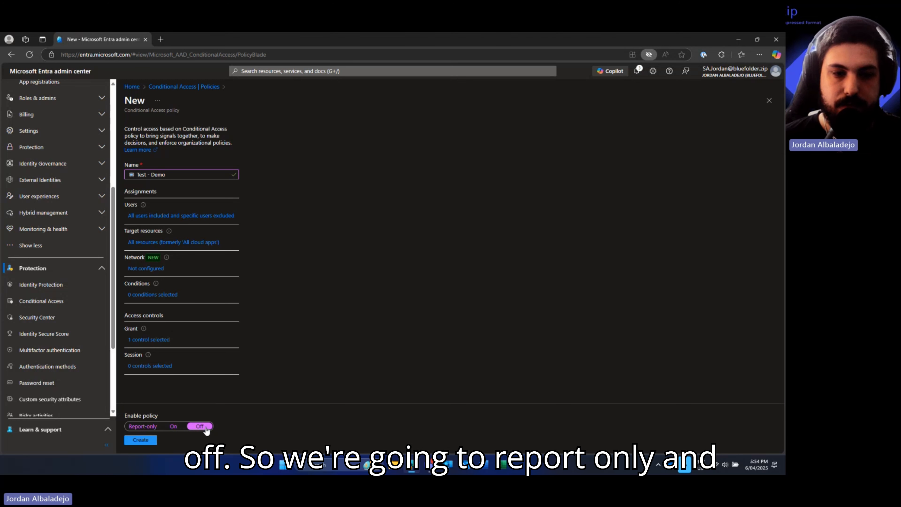
left_click(146, 427)
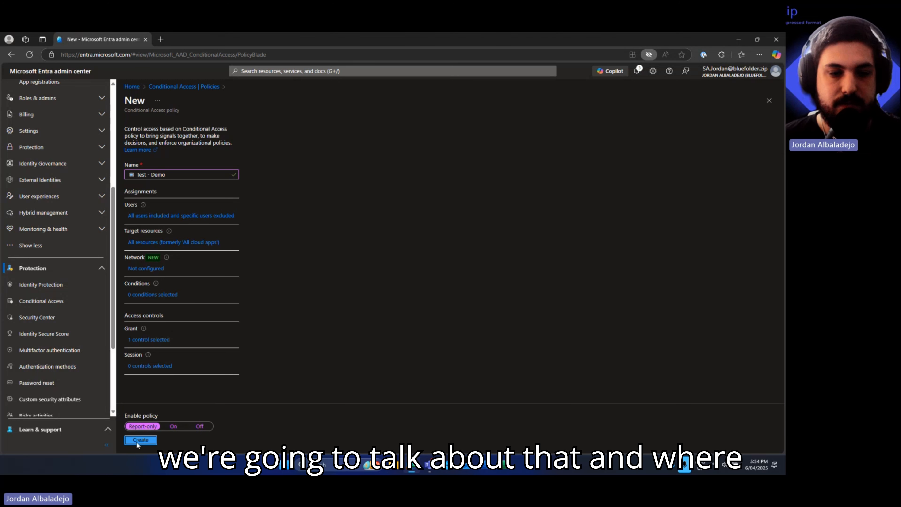
left_click(136, 441)
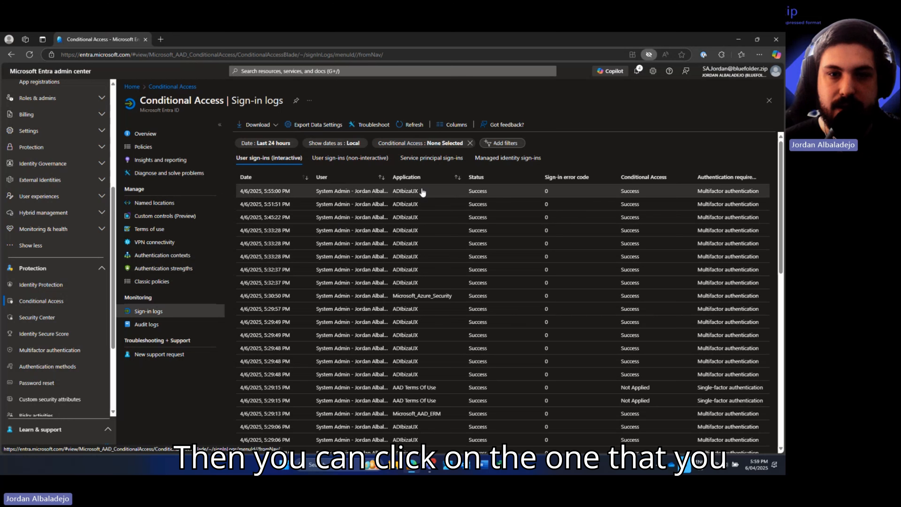
- Inspect the latest sign-in's Report-only policy results with widened columns, then return to Policies
left_click(364, 194)
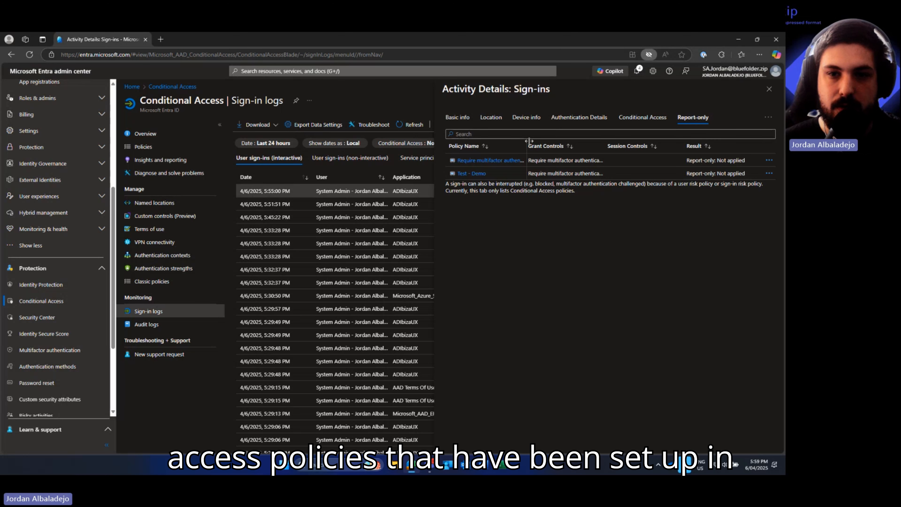
left_click_drag(542, 141, 539, 146)
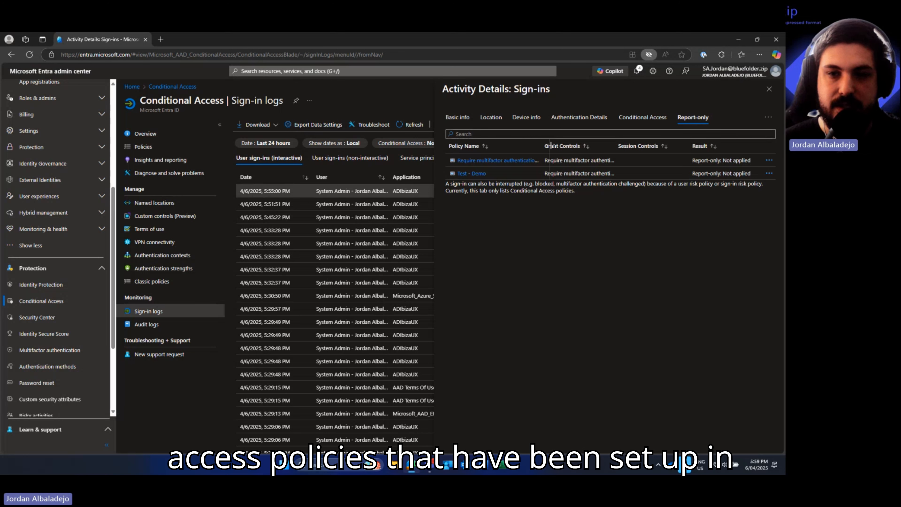
left_click_drag(560, 145, 578, 146)
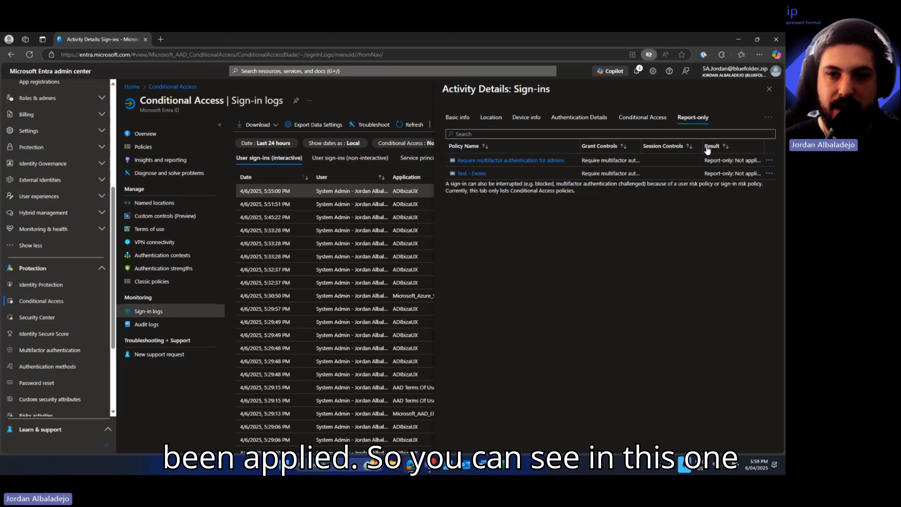
left_click_drag(703, 146, 694, 149)
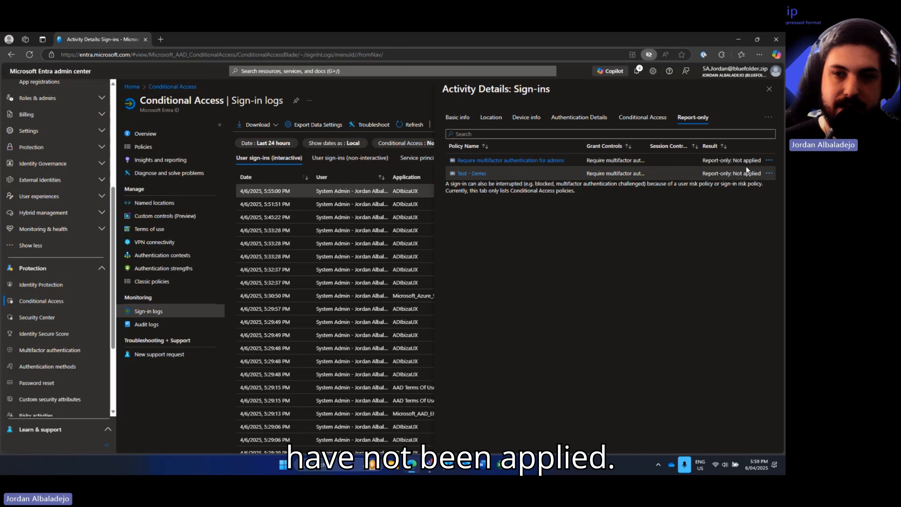
left_click(768, 89)
left_click(143, 147)
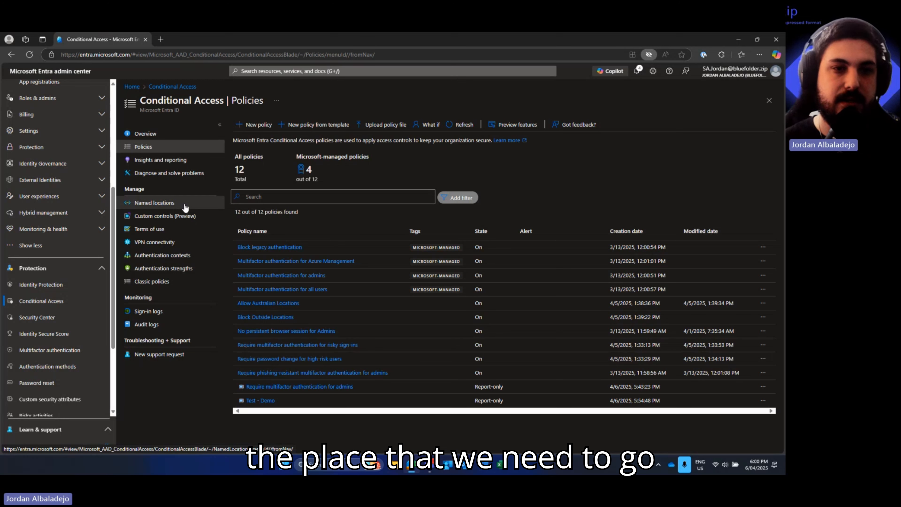
- Show the Named locations list with Australia and Outside World
left_click(164, 203)
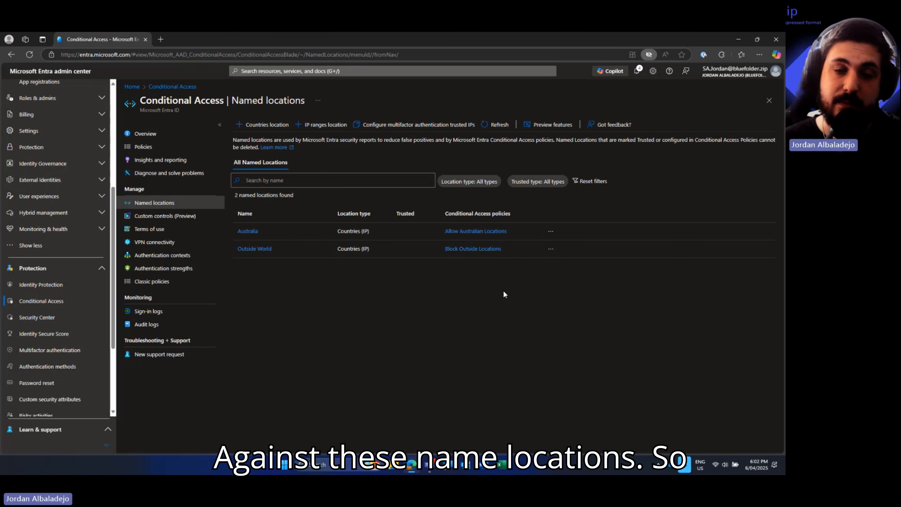
- Begin a Countries location named with a TV emoji followed by 'YouTube'
left_click(248, 126)
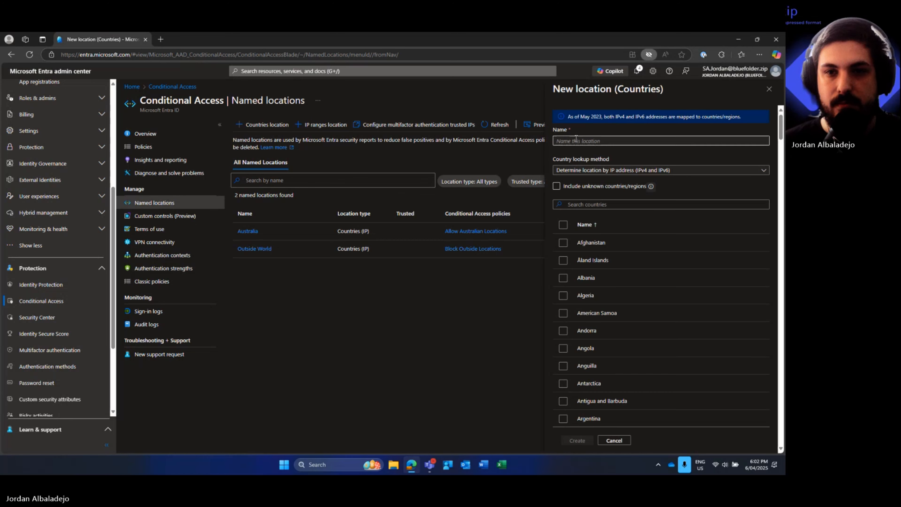
left_click(581, 139)
key("super+period")
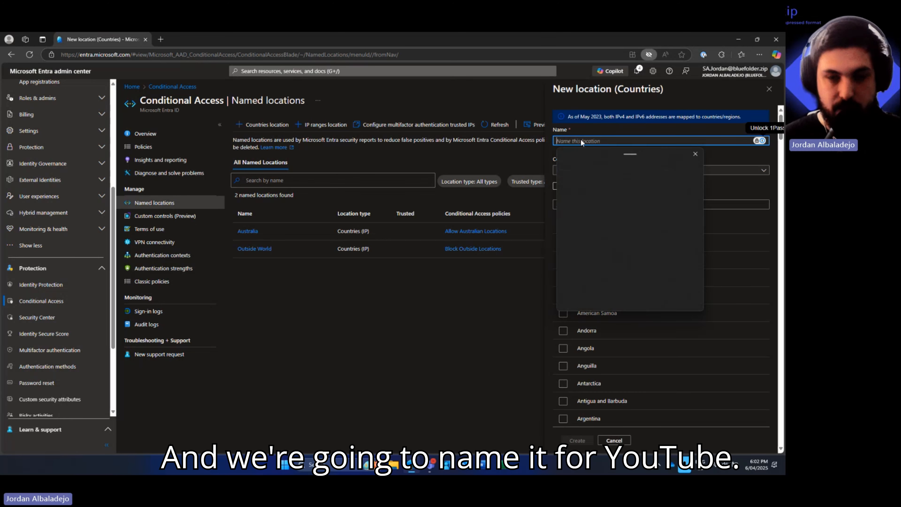
left_click(580, 237)
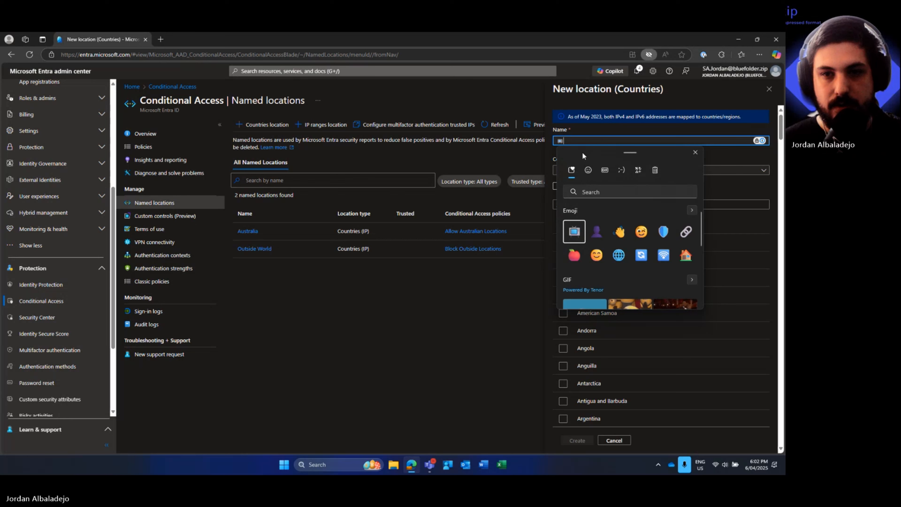
left_click(575, 139)
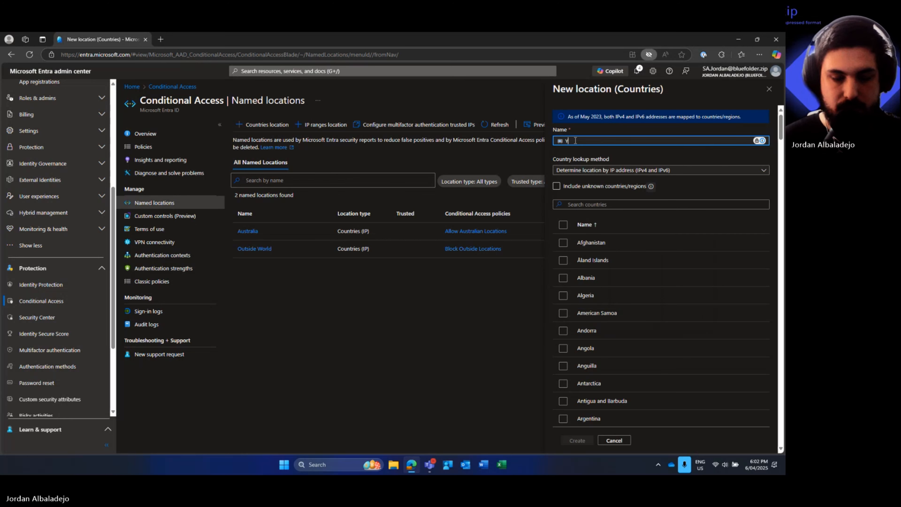
type("YouTube")
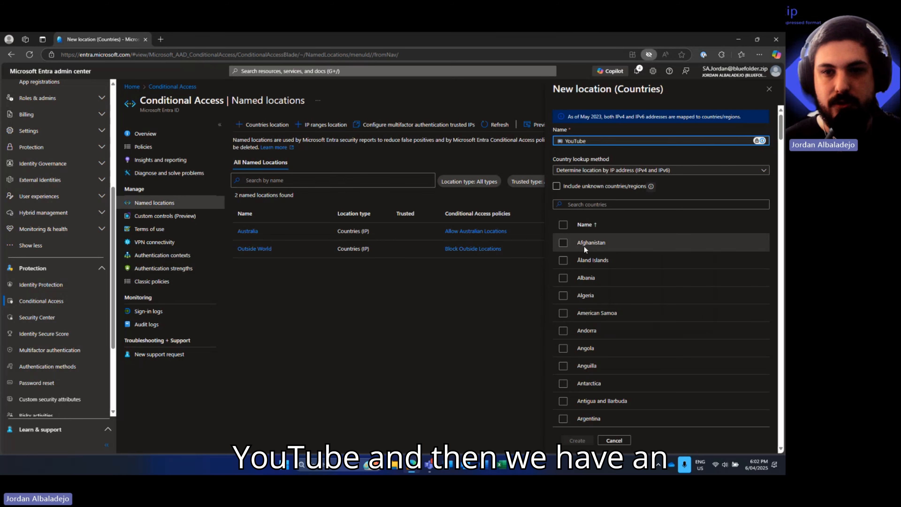
- Try GPS coordinates as the country lookup method, then set it back to IP address
left_click(587, 172)
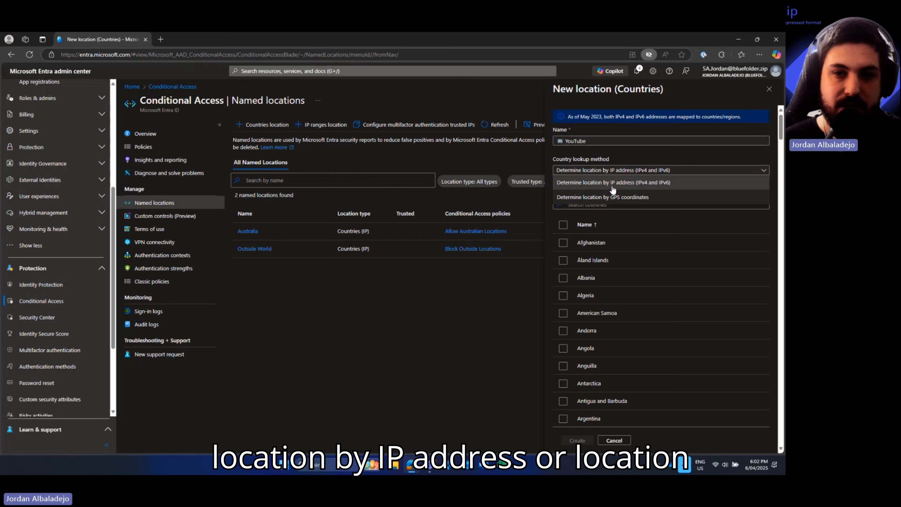
left_click(594, 197)
left_click(596, 173)
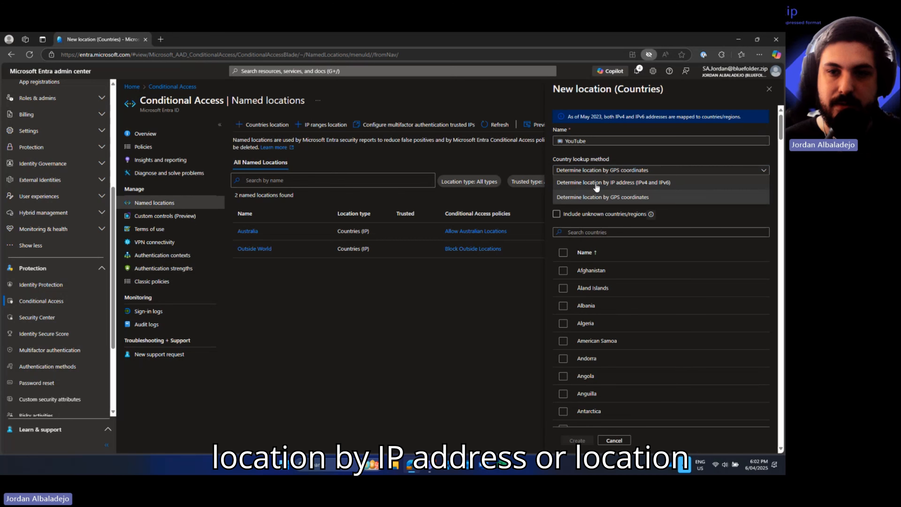
left_click(596, 184)
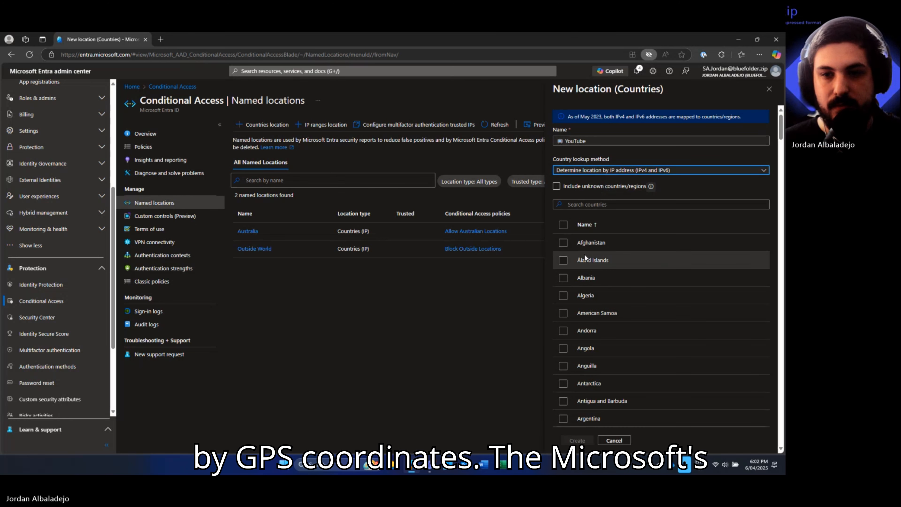
- Tick Belgium in the location's country list
scroll(609, 303, "down", 5)
scroll(608, 302, "up", 5)
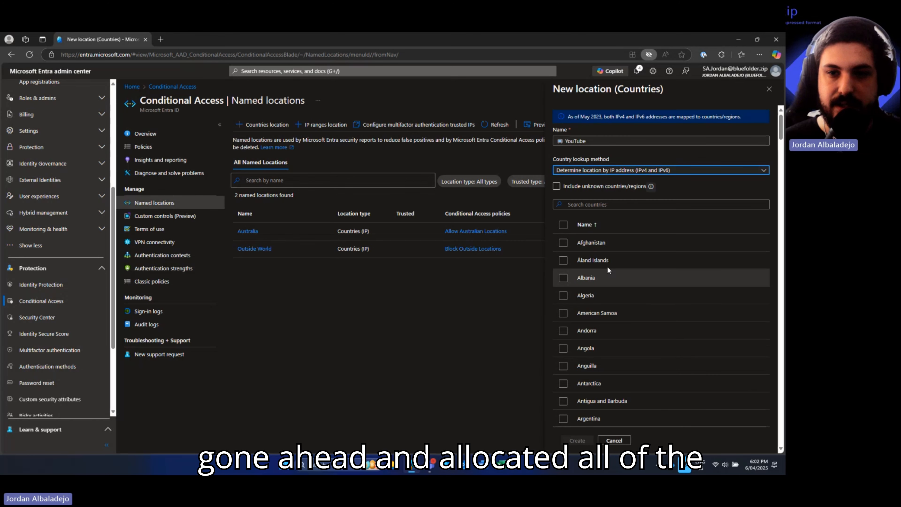
scroll(609, 376, "down", 4)
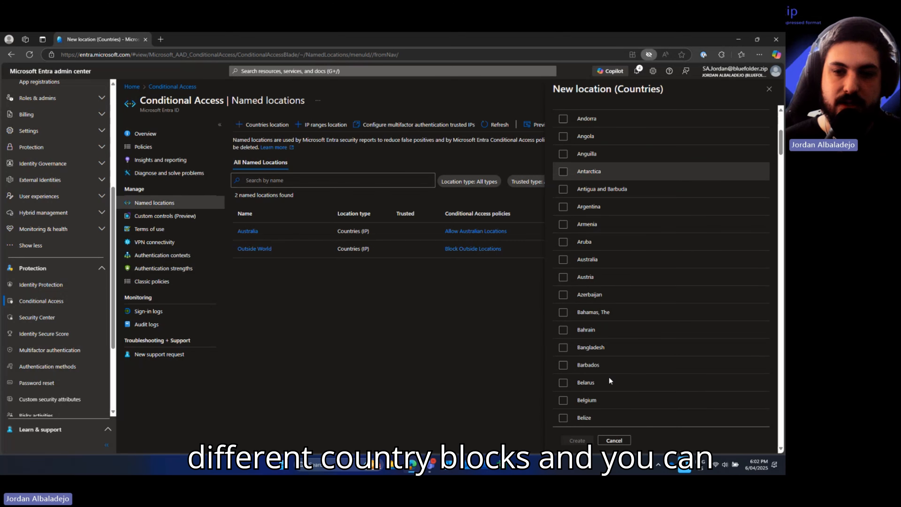
scroll(608, 377, "down", 10)
scroll(609, 377, "up", 7)
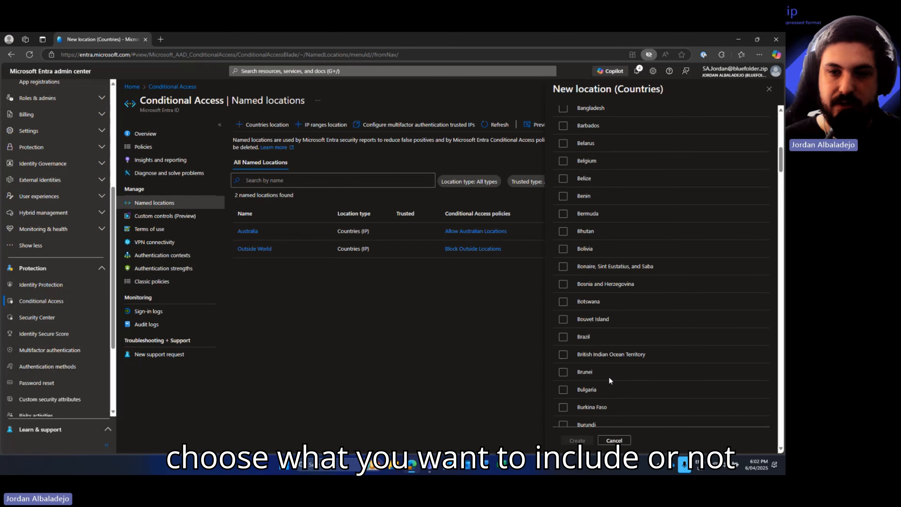
scroll(609, 377, "up", 10)
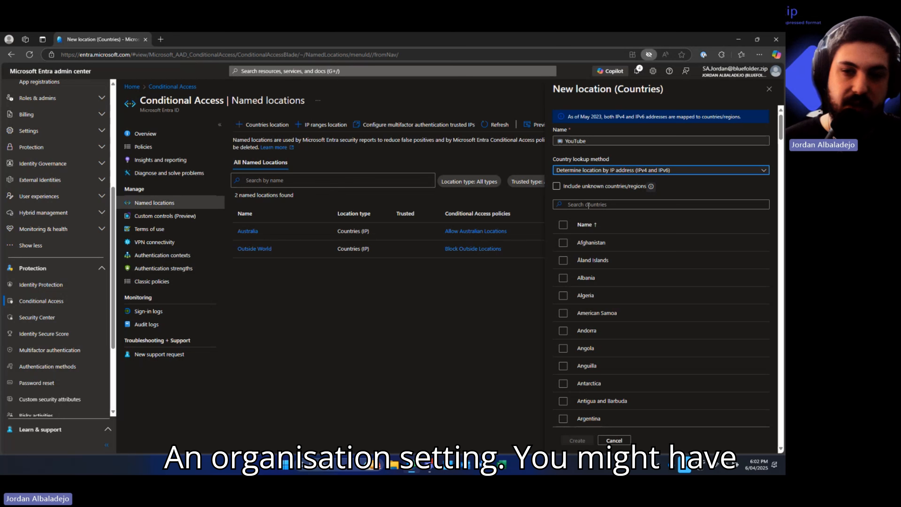
scroll(596, 251, "down", 10)
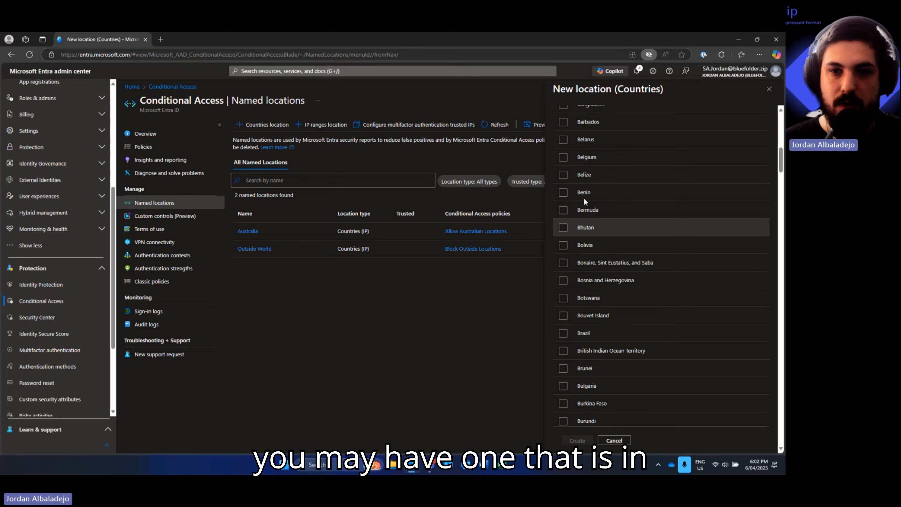
scroll(562, 161, "up", 1)
left_click(564, 162)
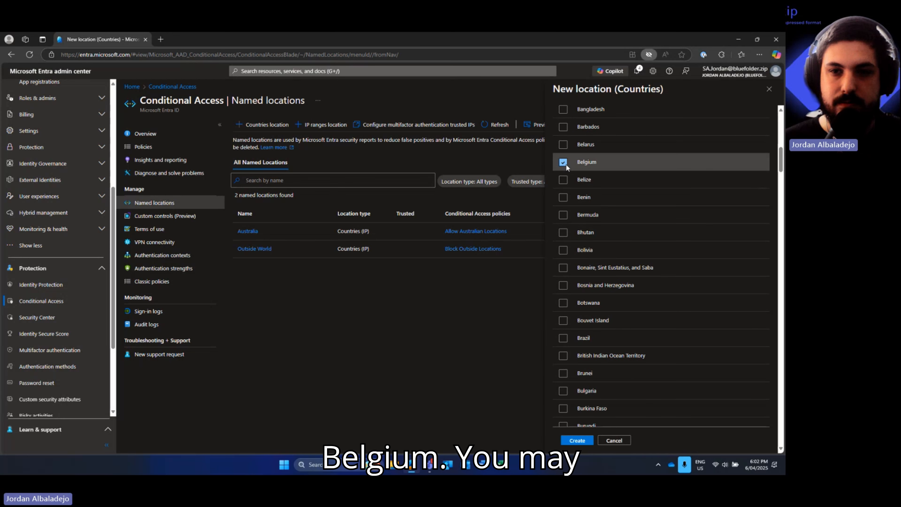
- Tick Luxembourg and Norway, then return to the top of the country list
scroll(592, 281, "down", 2)
scroll(593, 296, "down", 15)
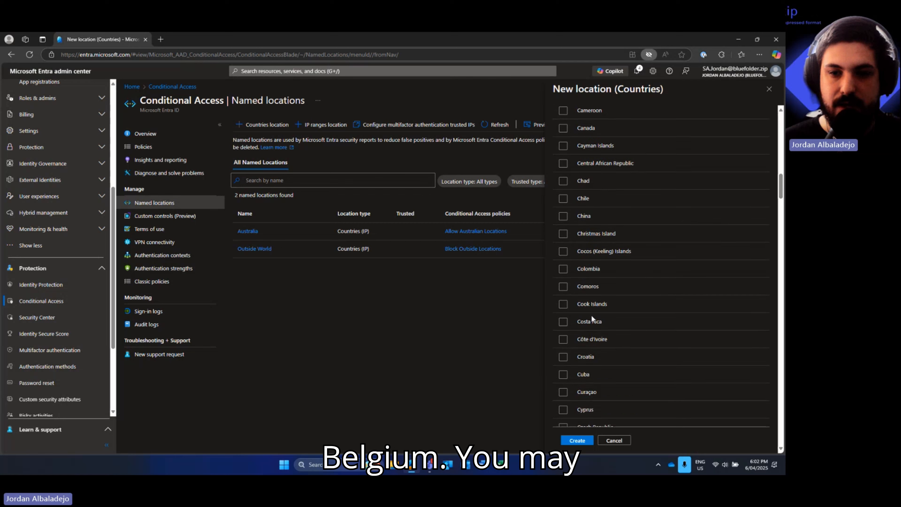
scroll(591, 291, "down", 12)
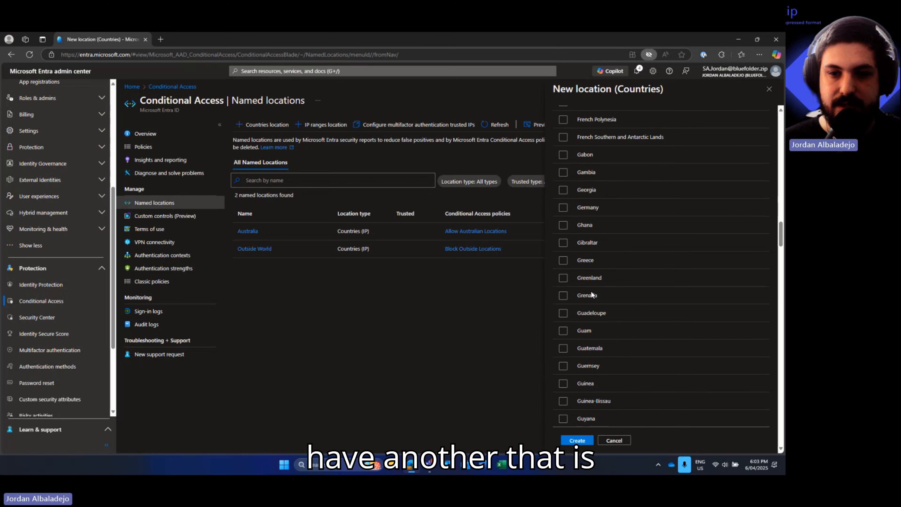
scroll(590, 291, "down", 15)
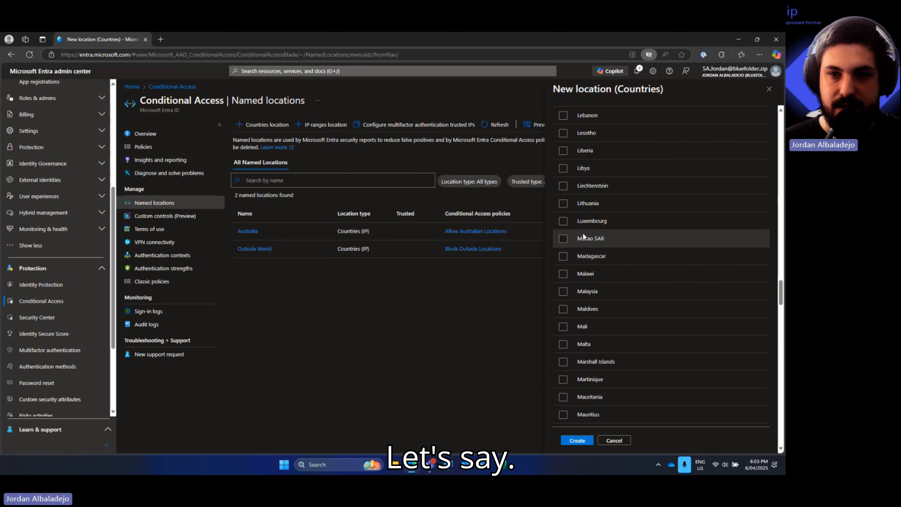
scroll(583, 234, "up", 1)
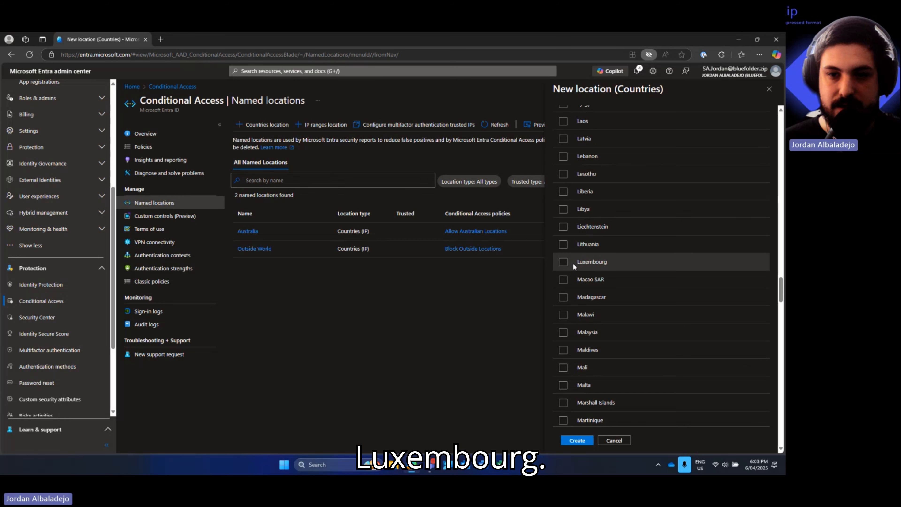
left_click(563, 262)
scroll(592, 317, "down", 12)
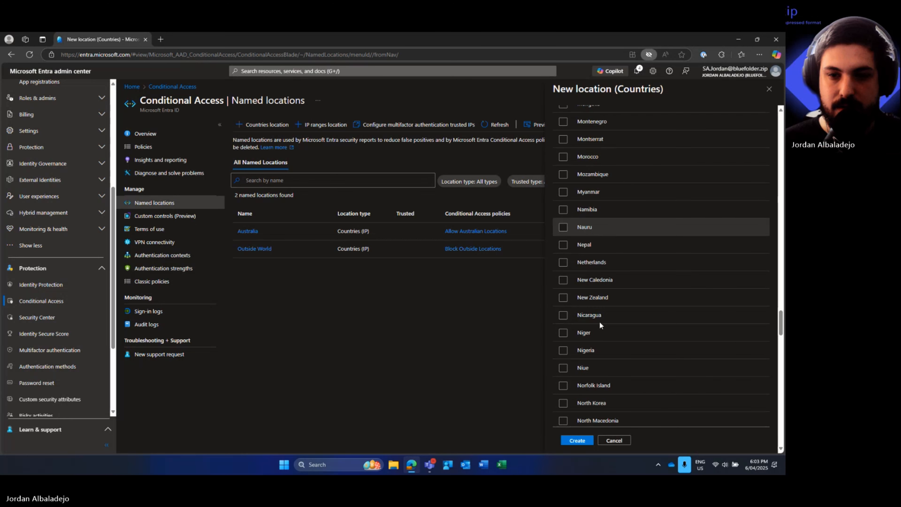
left_click(584, 382)
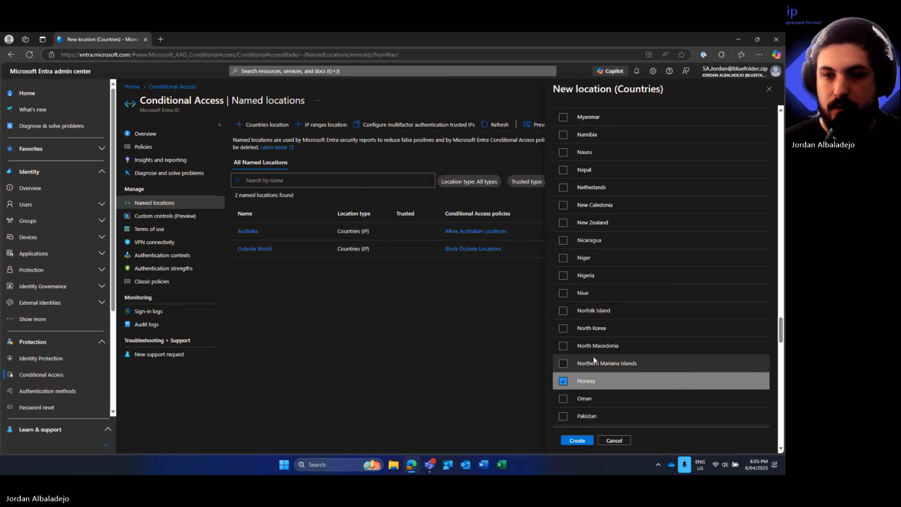
scroll(594, 357, "up", 12)
scroll(593, 357, "down", 5)
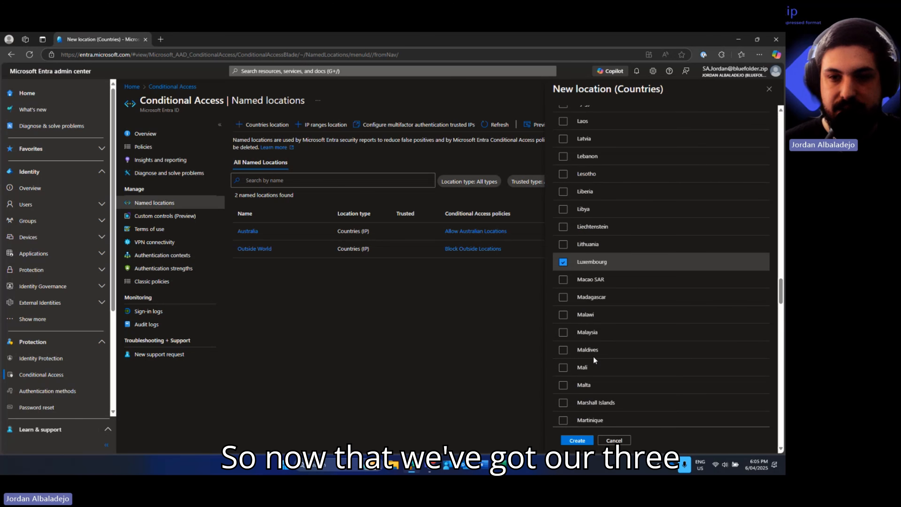
scroll(596, 345, "up", 9)
scroll(596, 344, "up", 12)
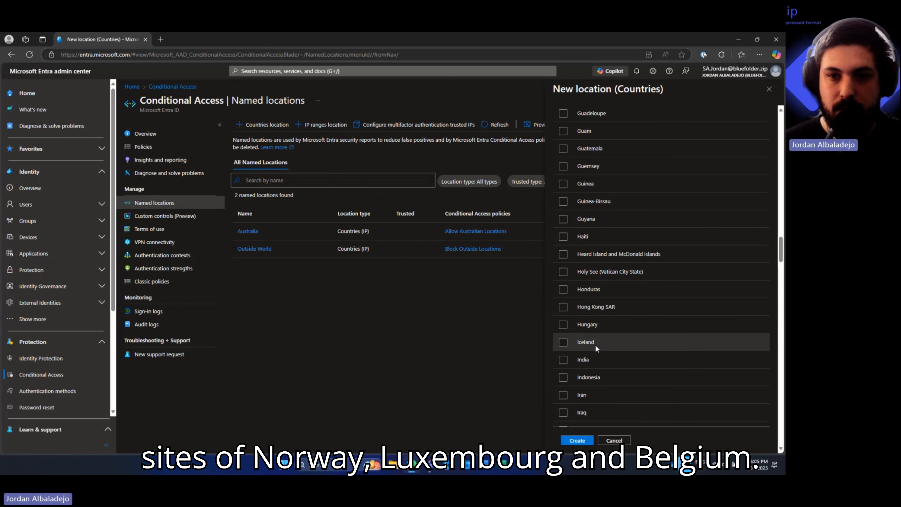
scroll(596, 345, "up", 15)
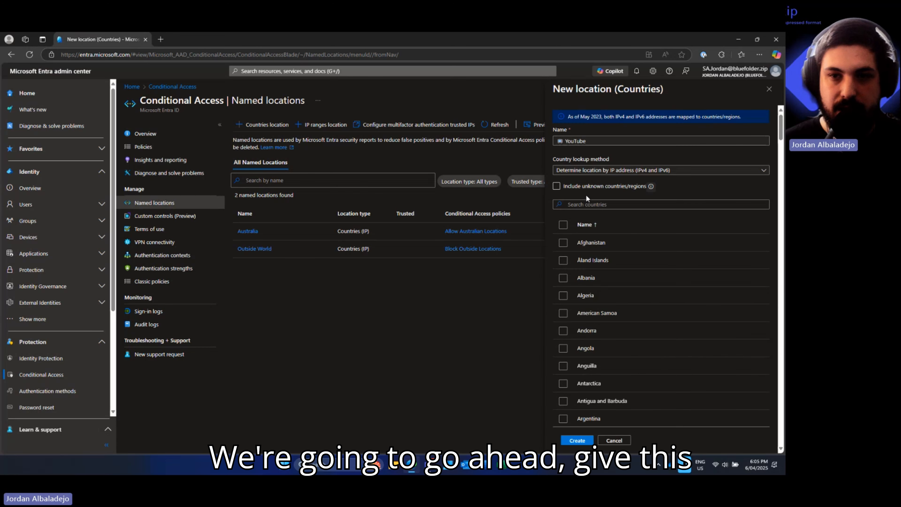
- Append ' | Fake Sites for Business' to the location name and create it
left_click(597, 139)
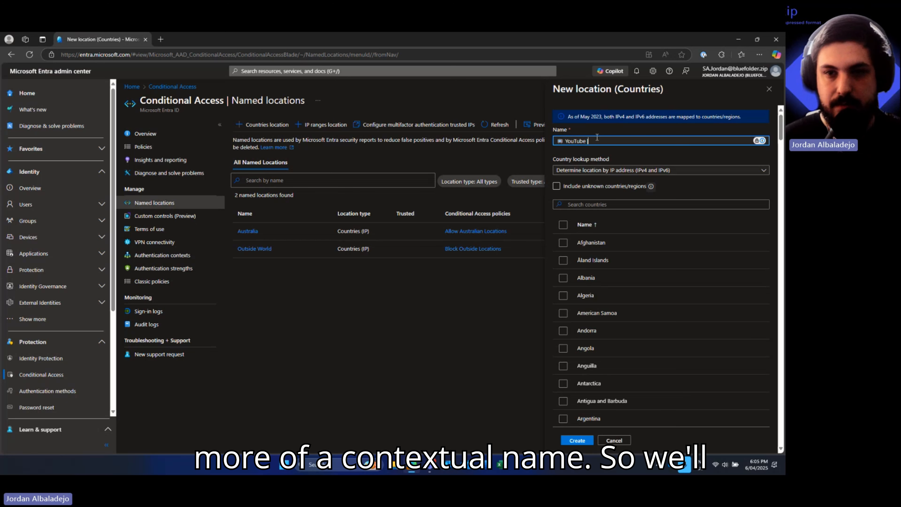
type("|")
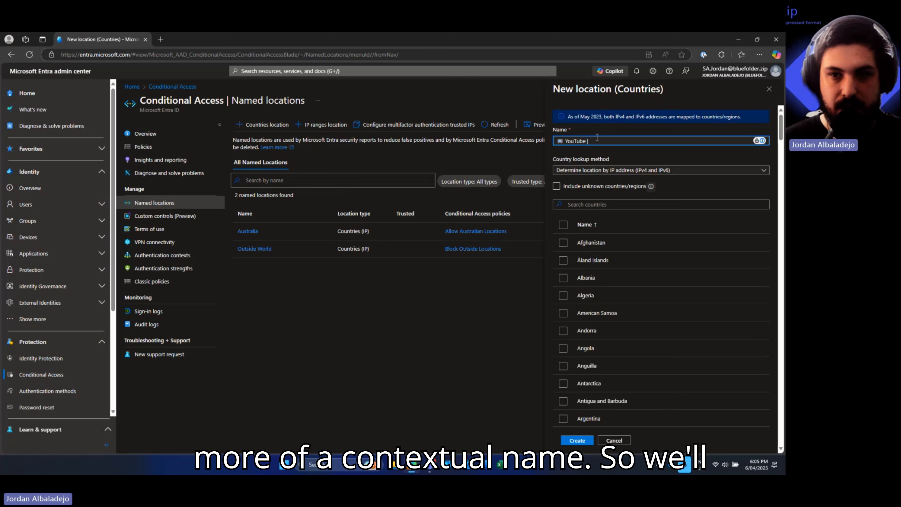
type(" Fake Site")
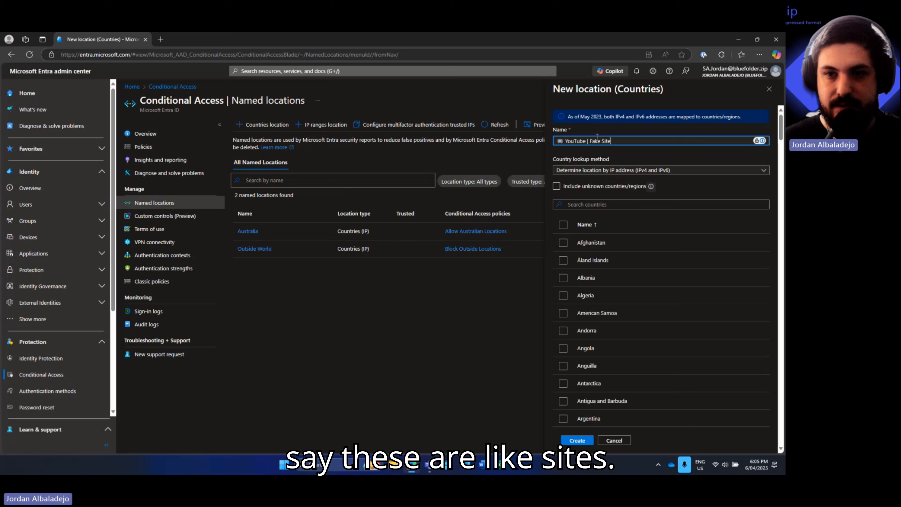
type("s for B")
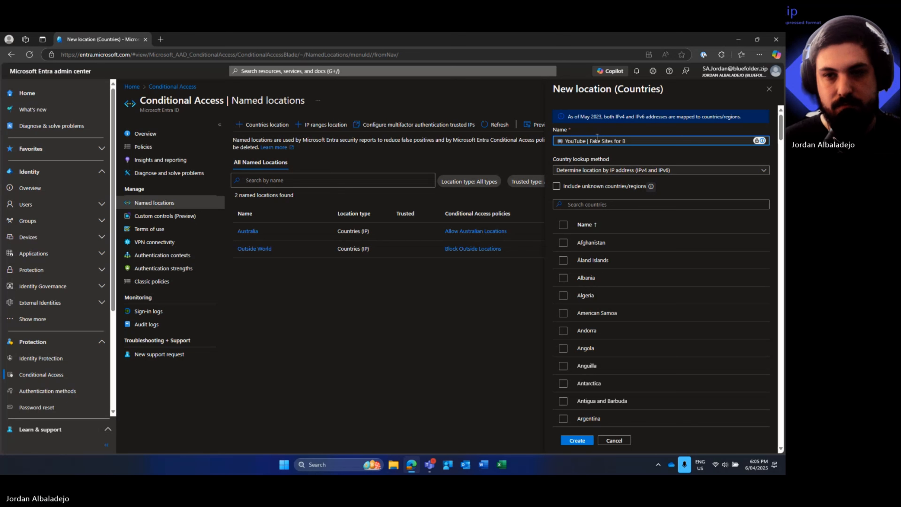
type("usiness")
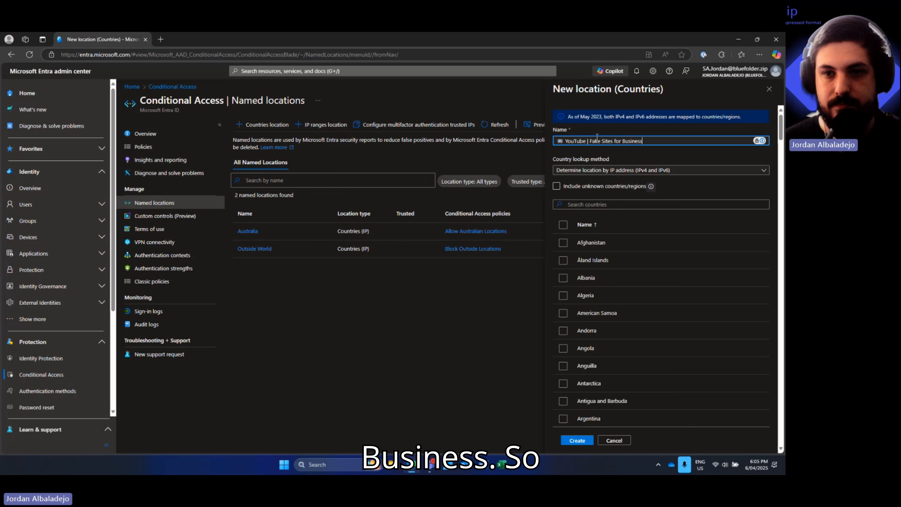
left_click(577, 440)
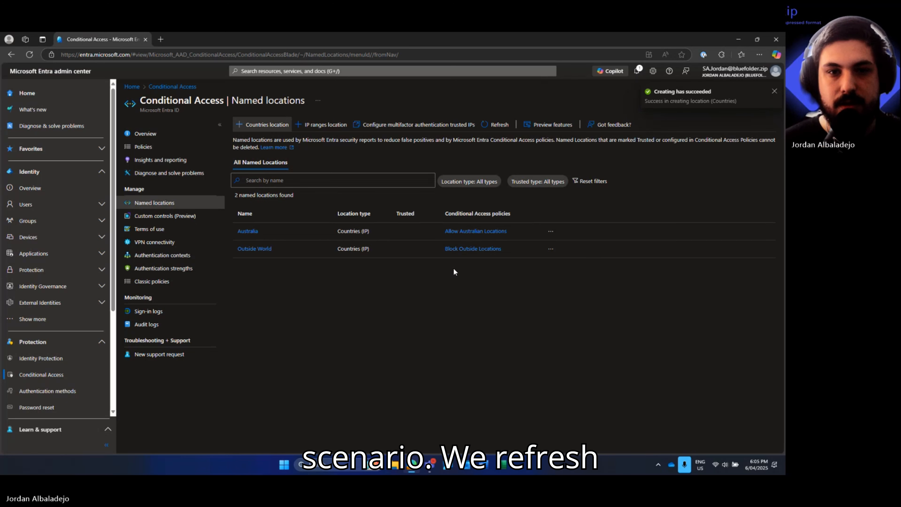
- Refresh the named locations list, then start a new Conditional Access policy
left_click(496, 125)
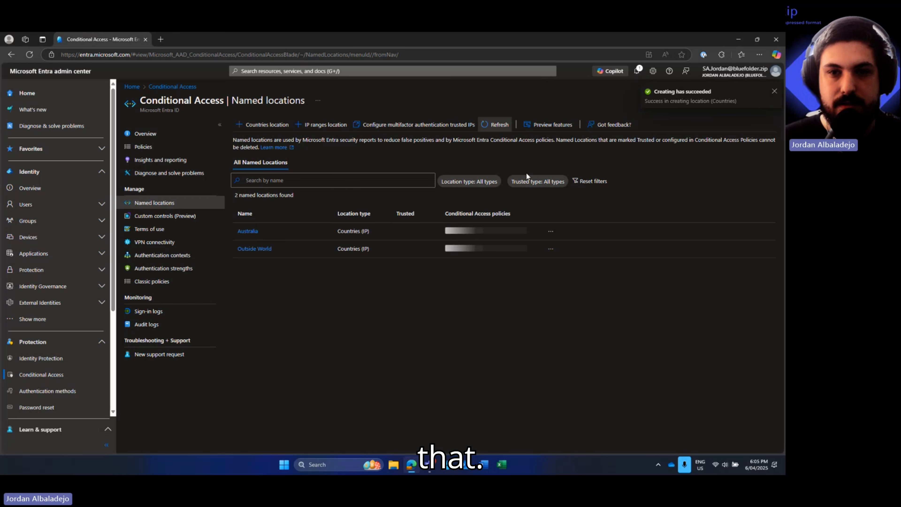
left_click(501, 126)
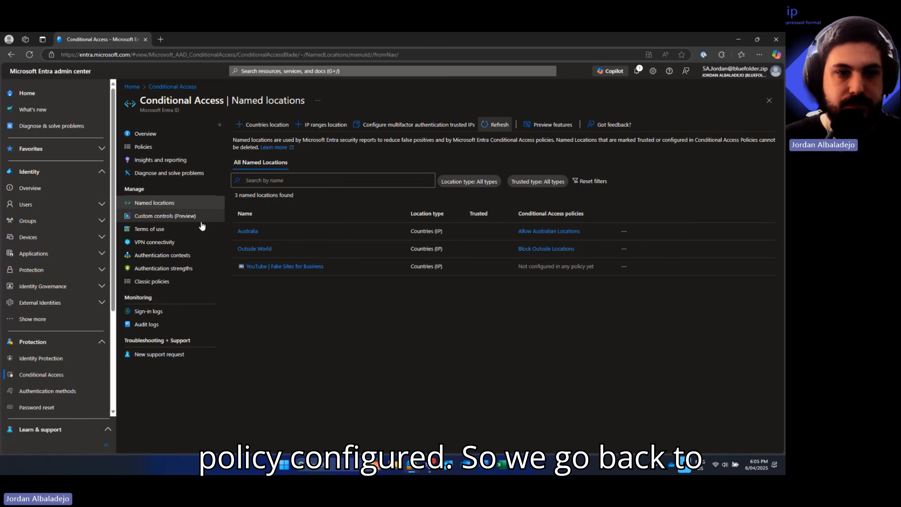
left_click(155, 144)
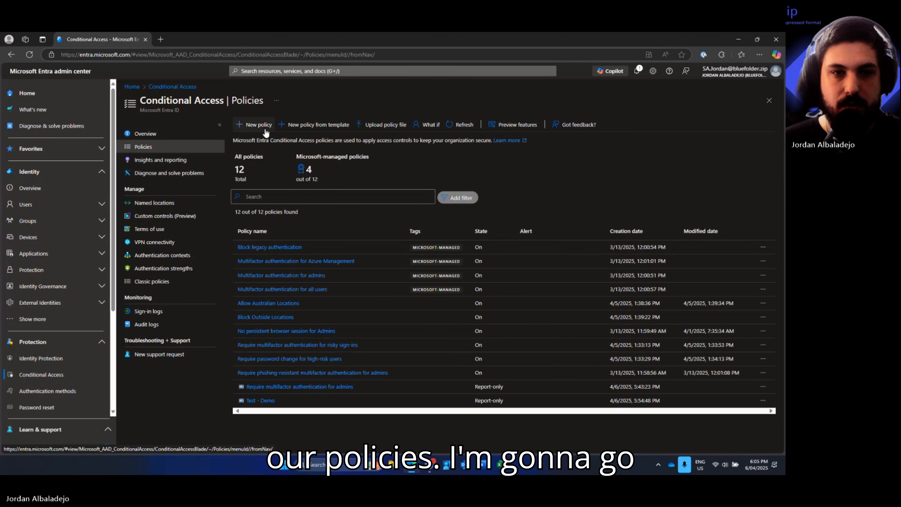
left_click(255, 126)
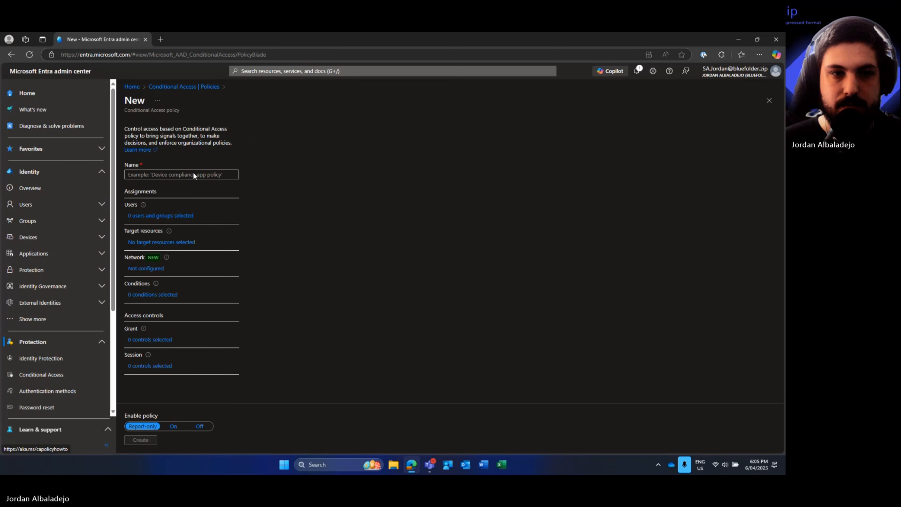
- Name the policy with a TV emoji followed by 'Allow Sites Know to Us', correcting a typo
left_click(174, 178)
key("super+period")
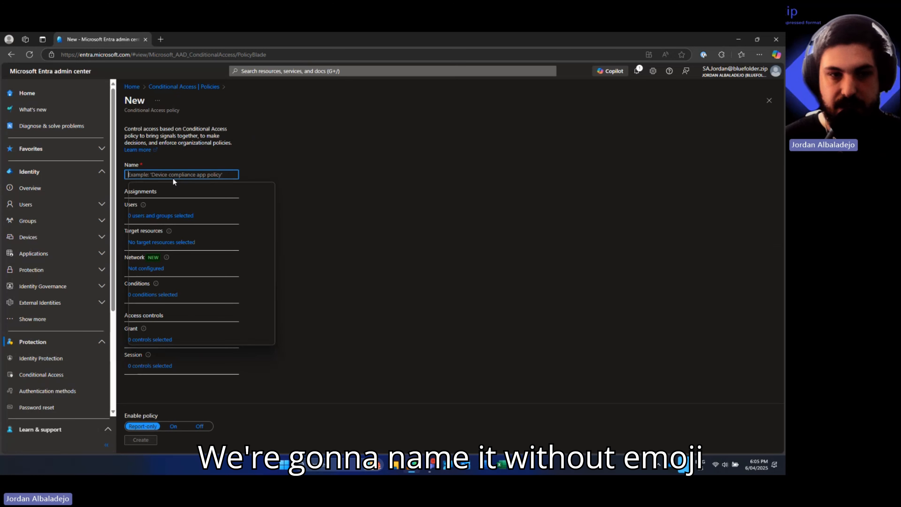
key("Return")
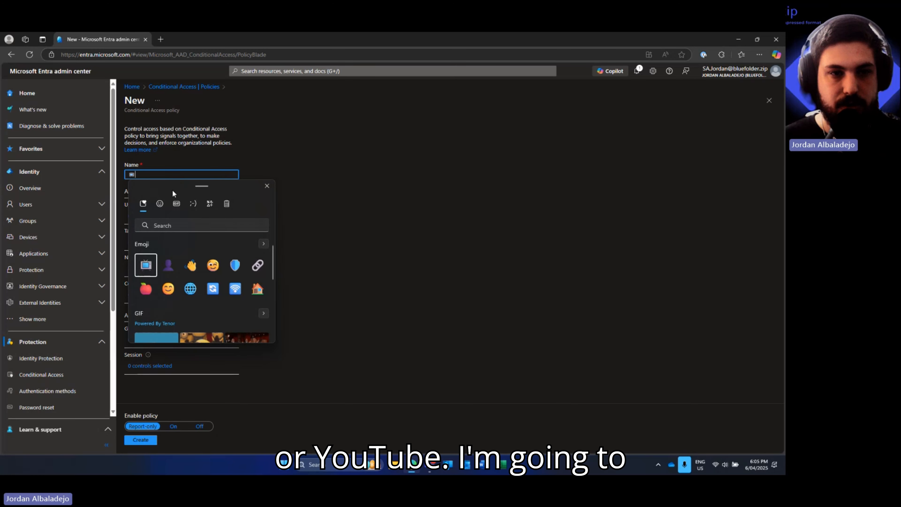
left_click(171, 176)
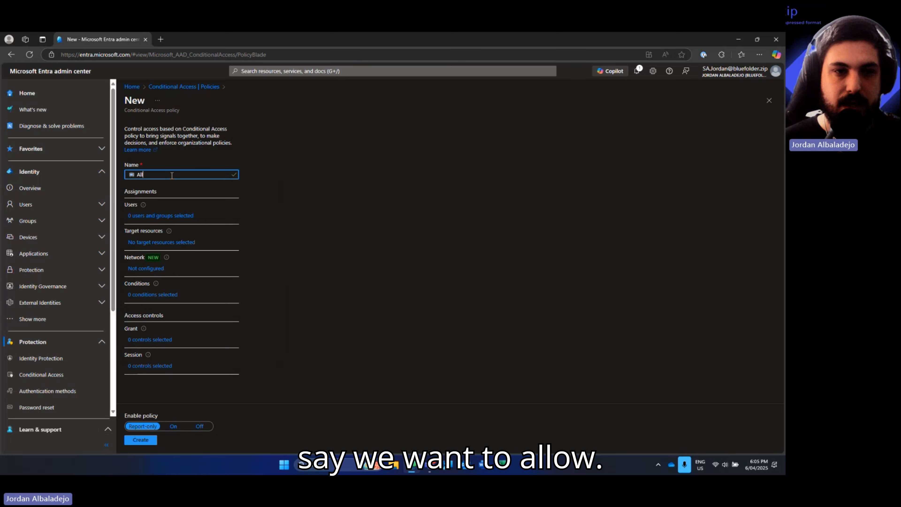
type("Allow ")
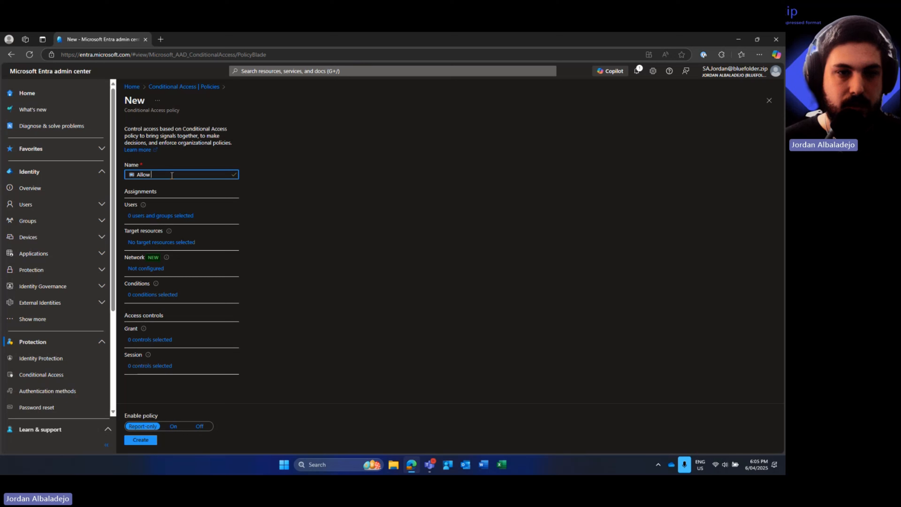
type("Sirtew")
key("BackSpace")
key("BackSpace")
type("te")
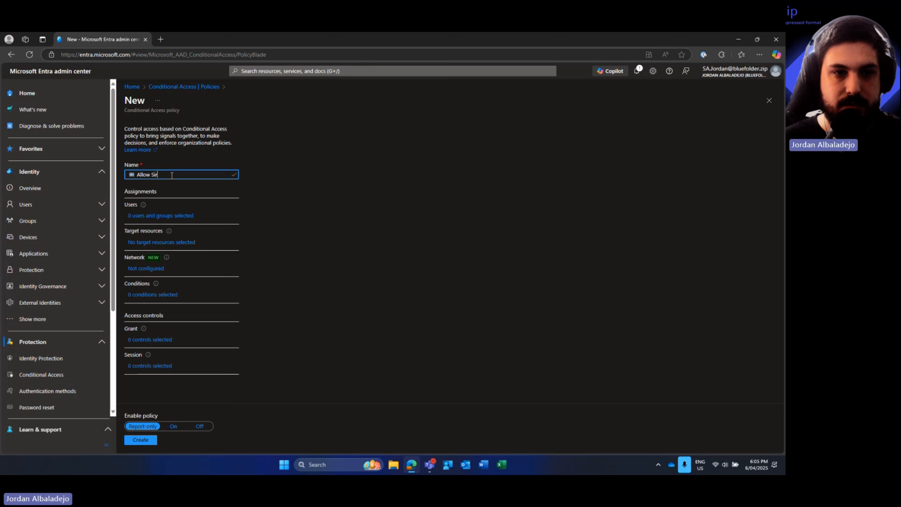
type("s Know")
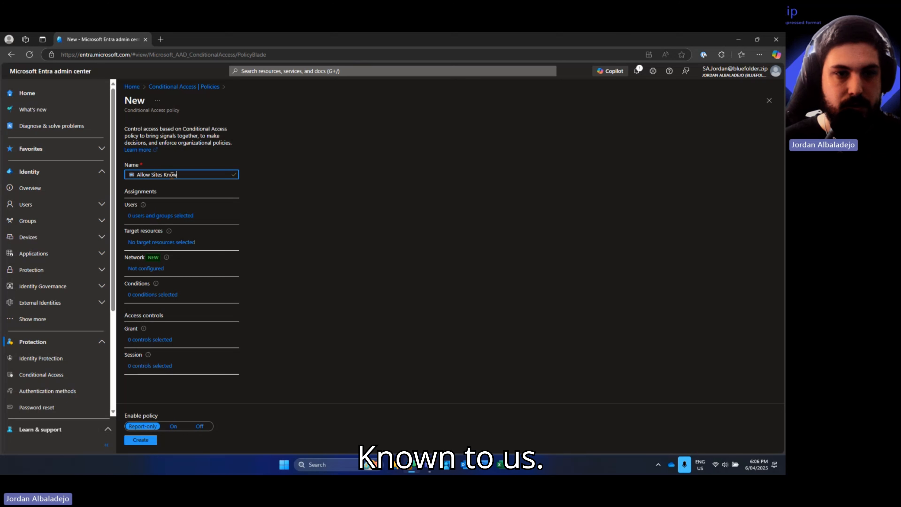
type(" to Us")
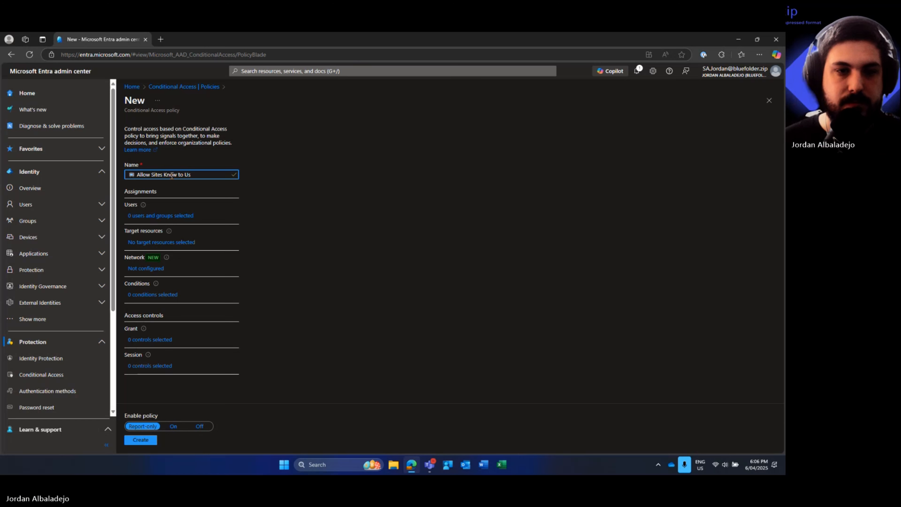
- Include all users in the policy, excluding the system admin account found by searching 'sa'
left_click(155, 216)
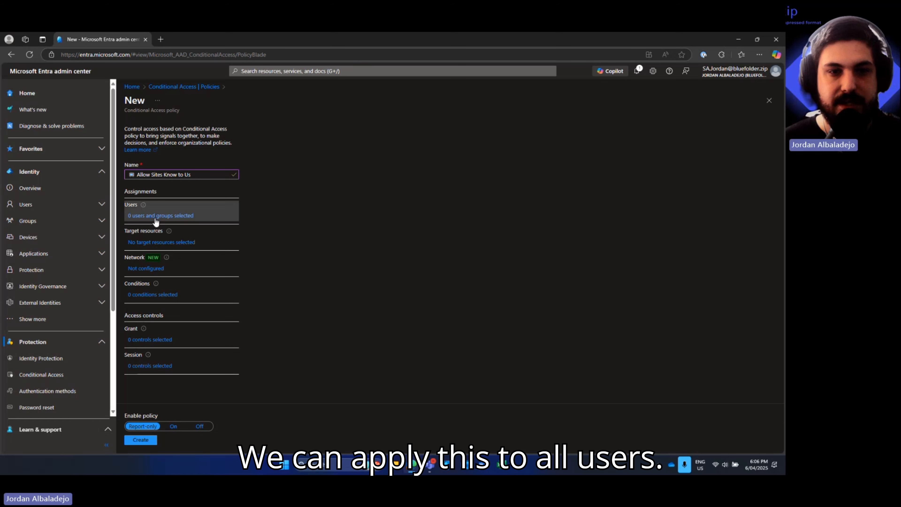
left_click(270, 194)
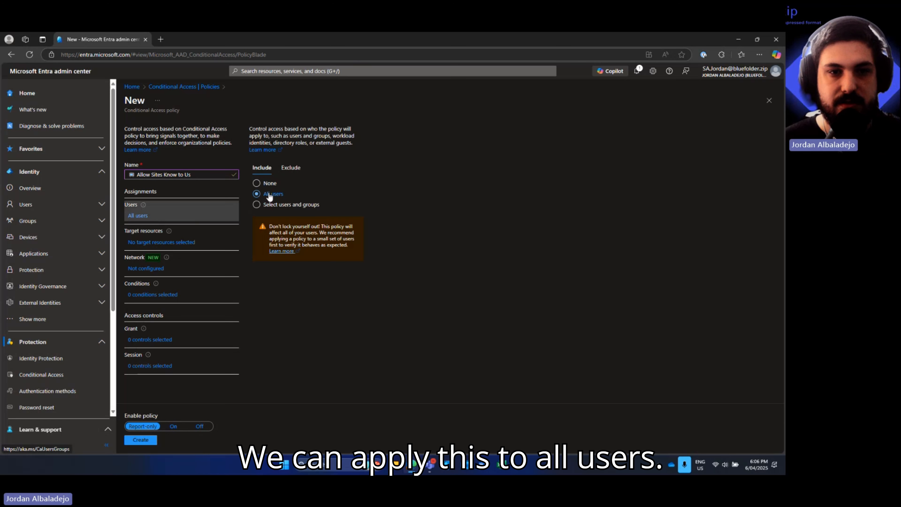
left_click(291, 167)
left_click(288, 231)
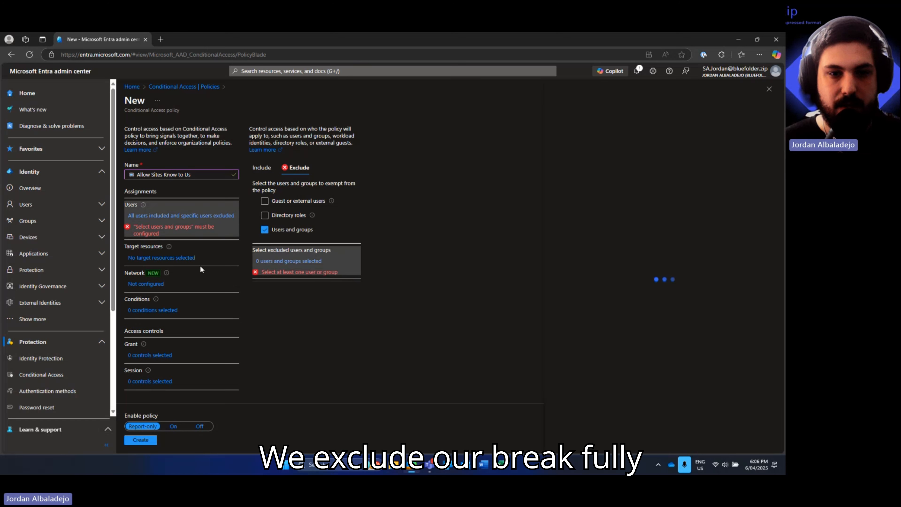
left_click(289, 261)
left_click(483, 152)
type("sa")
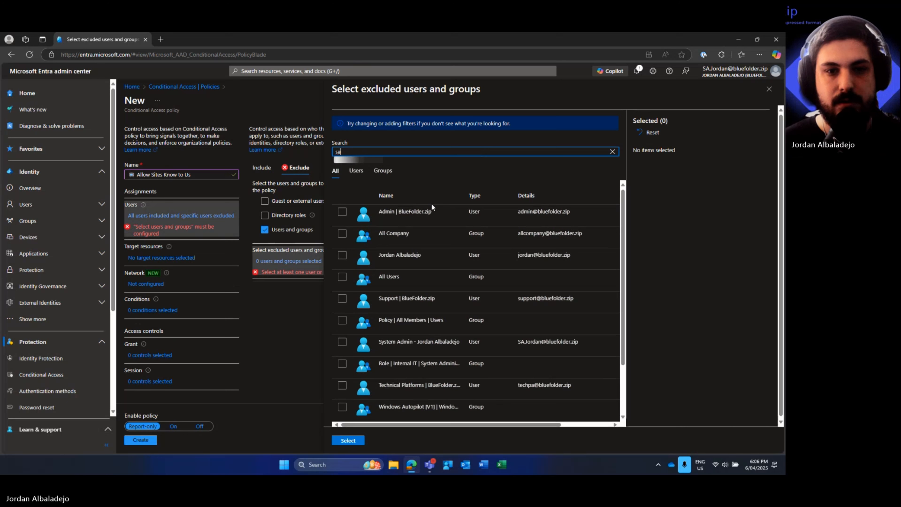
left_click(341, 214)
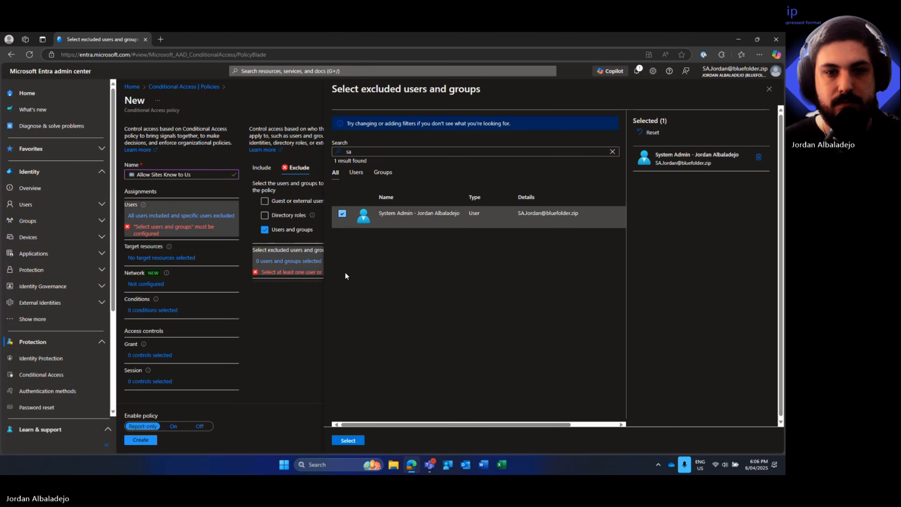
left_click(348, 440)
left_click(150, 244)
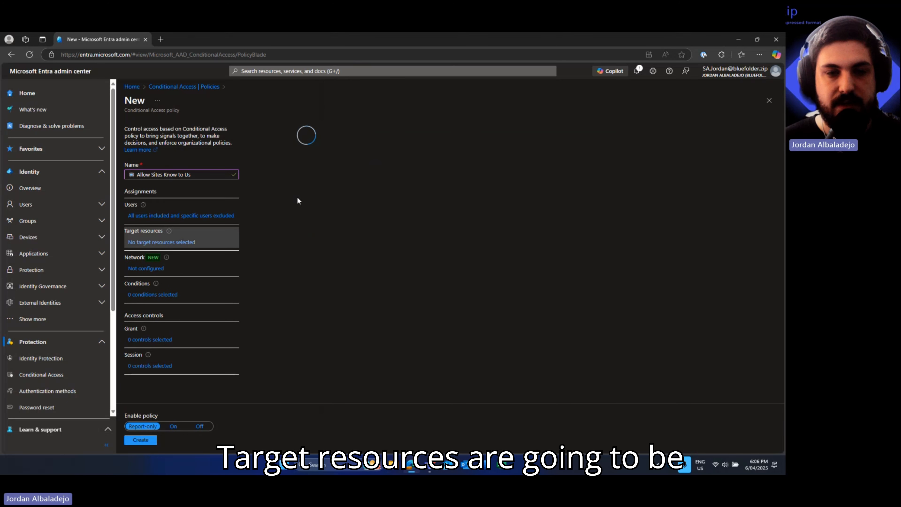
- Target all resources and restrict the Locations condition to YouTube | Fake Sites for Business
left_click(256, 229)
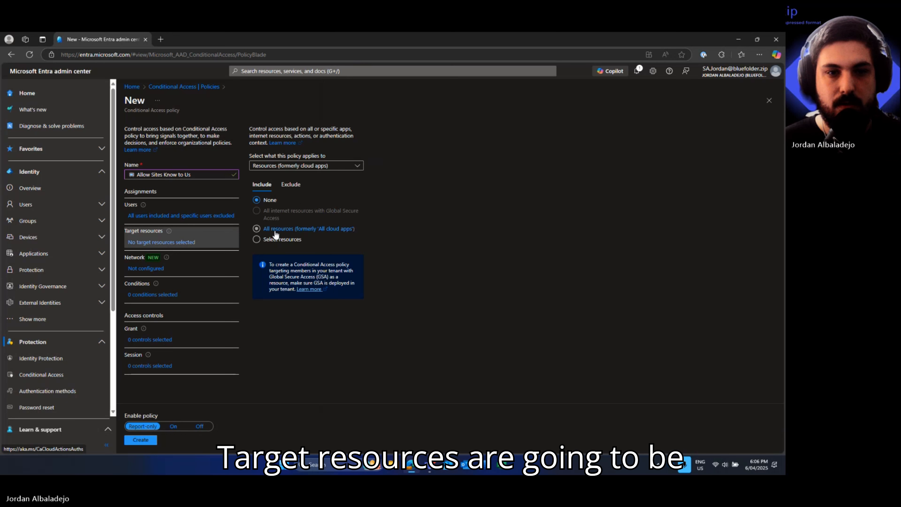
left_click(137, 270)
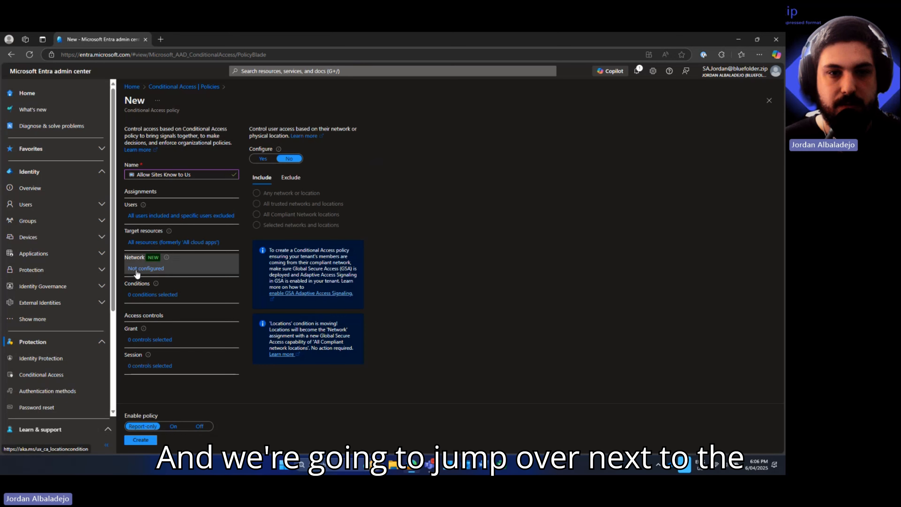
left_click(153, 294)
left_click(270, 309)
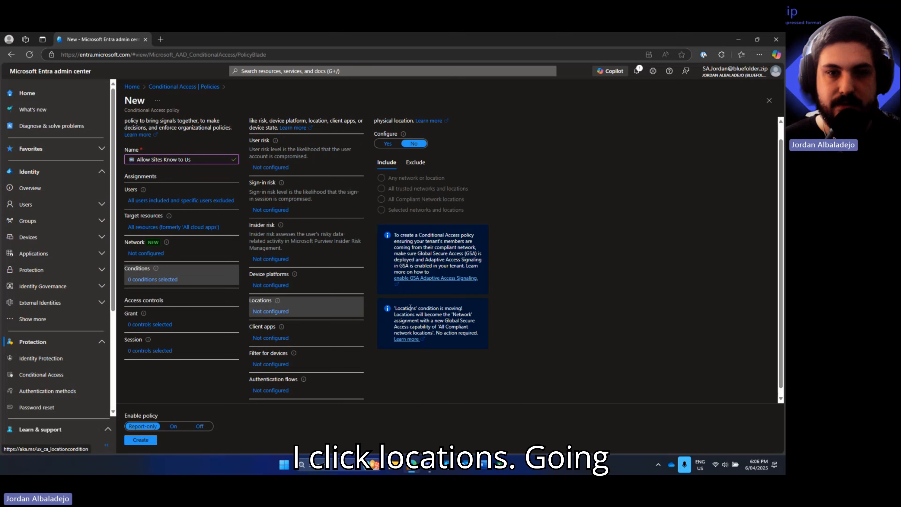
left_click(387, 143)
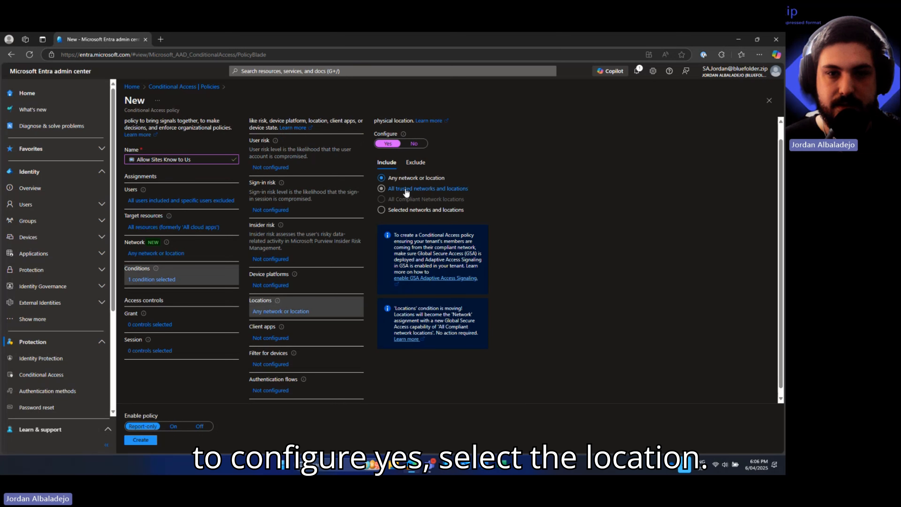
left_click(381, 209)
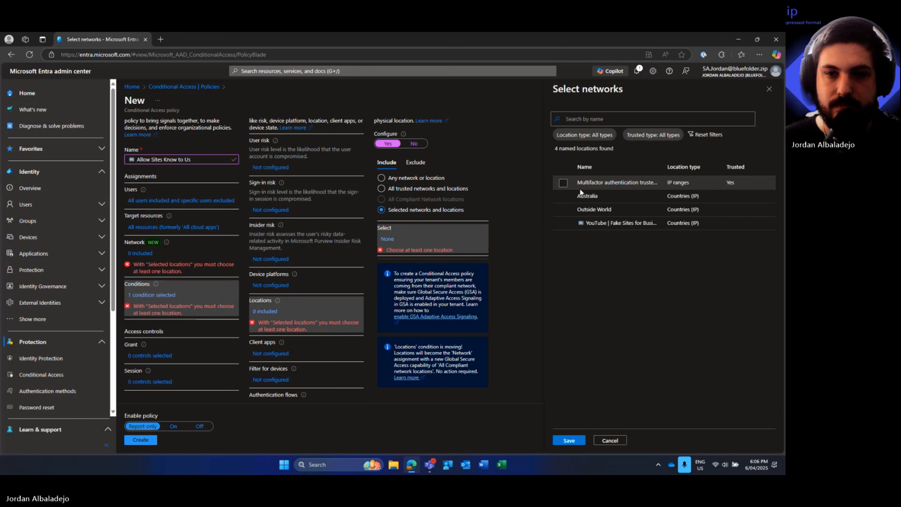
left_click(563, 223)
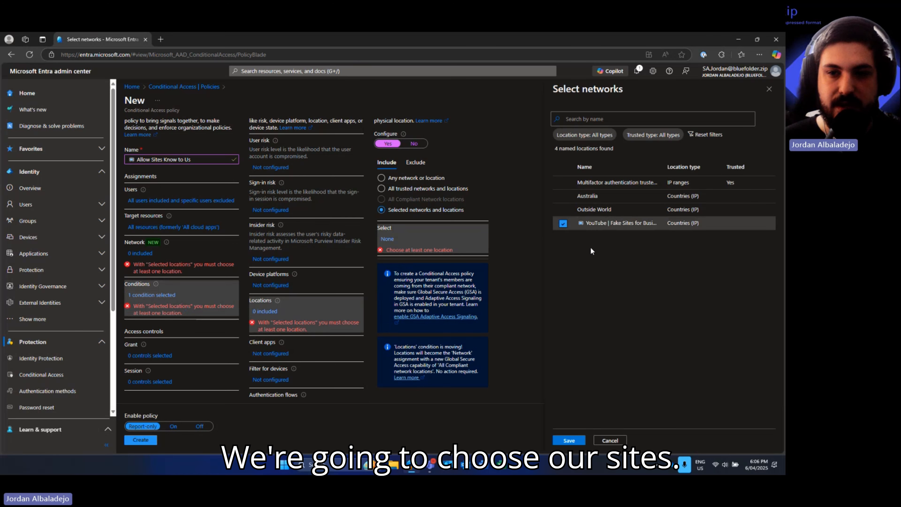
left_click(565, 440)
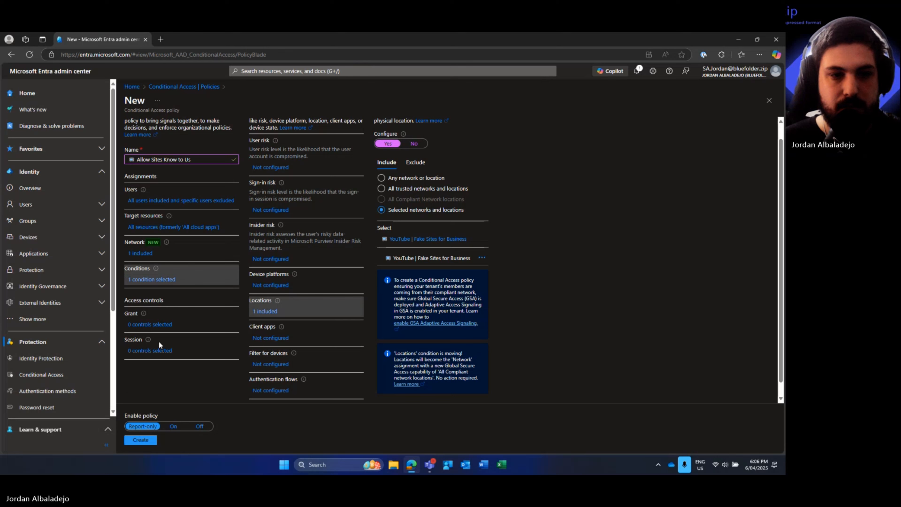
left_click(158, 325)
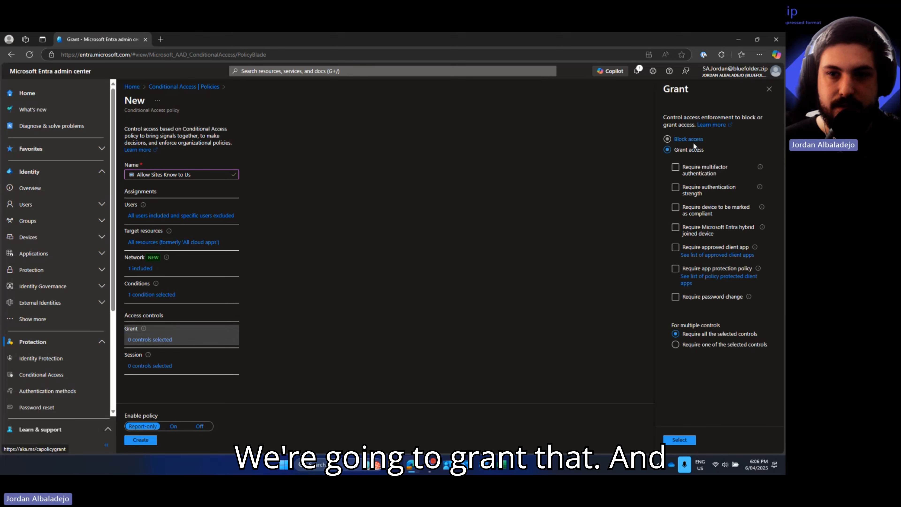
- Grant access with Require multifactor authentication and create the policy in Report-only mode
left_click(689, 151)
left_click(697, 172)
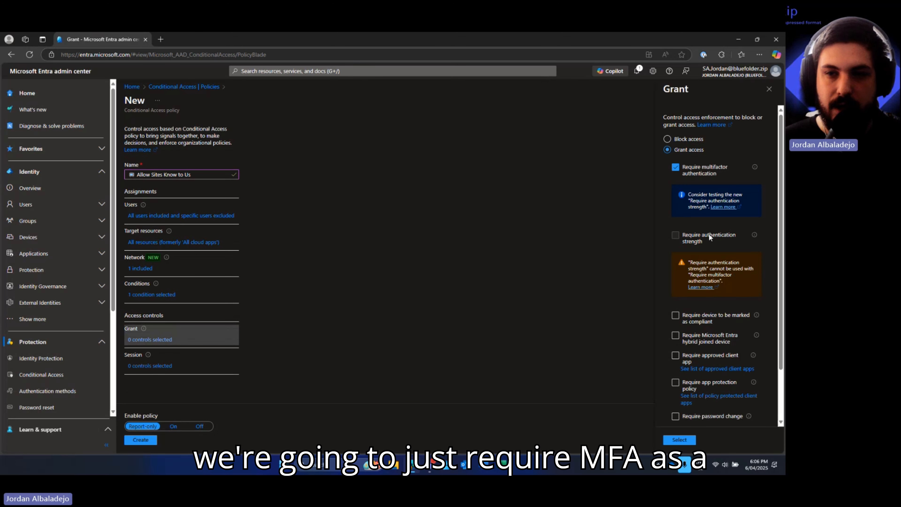
left_click(679, 439)
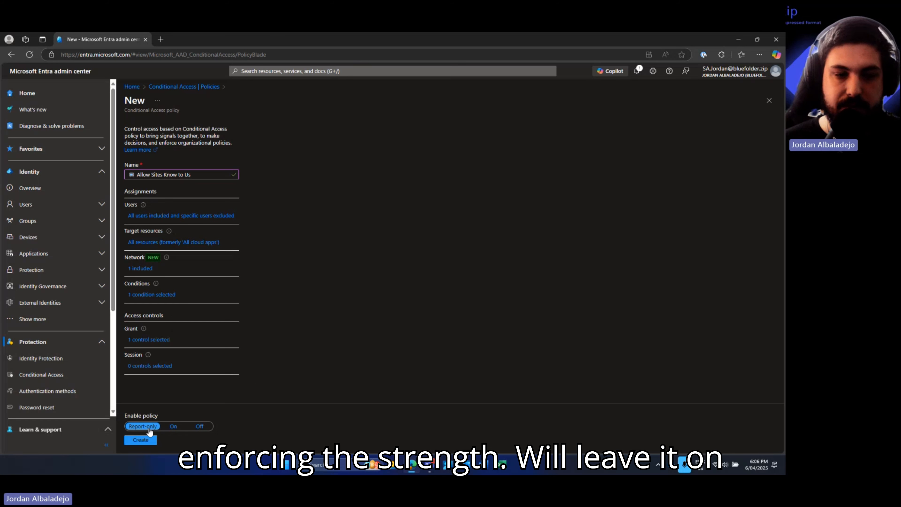
left_click(141, 440)
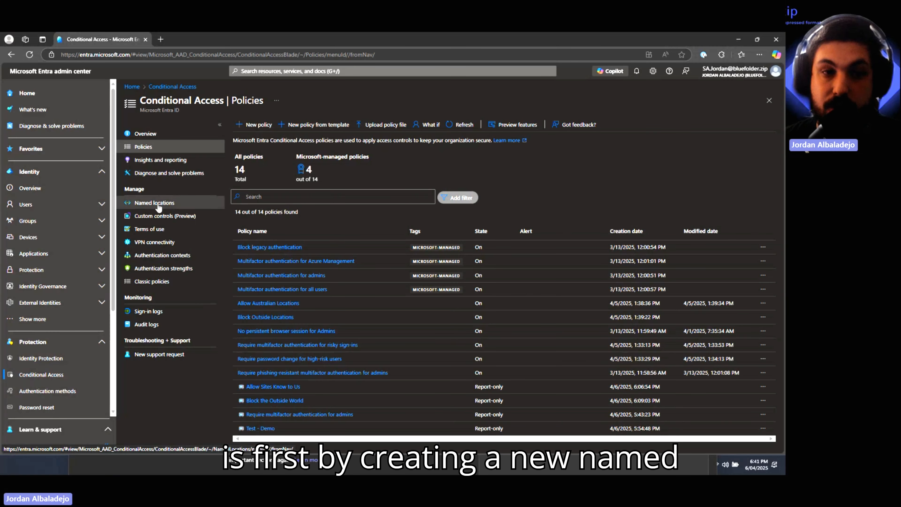
- From the Named locations list, open a blank New location (Countries) form
left_click(157, 204)
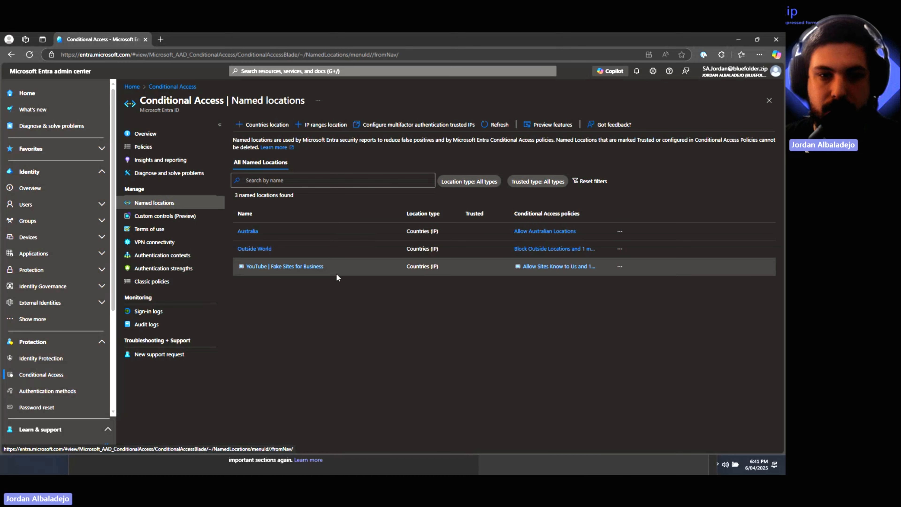
left_click(294, 266)
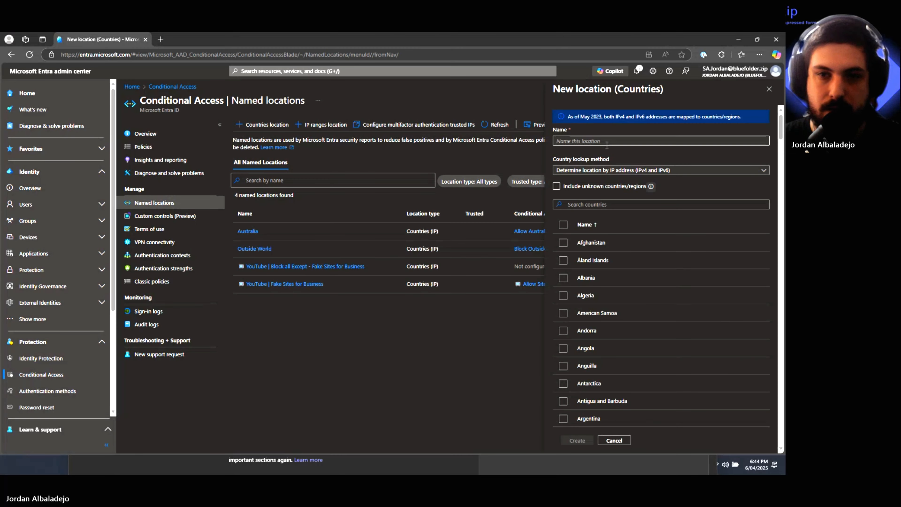
- Name the location 'YouTube | Block all Except - Fake Sites for Business' and tick every country
left_click(607, 141)
type("📺 YouTube | Block all Except - Fake Sites for Business")
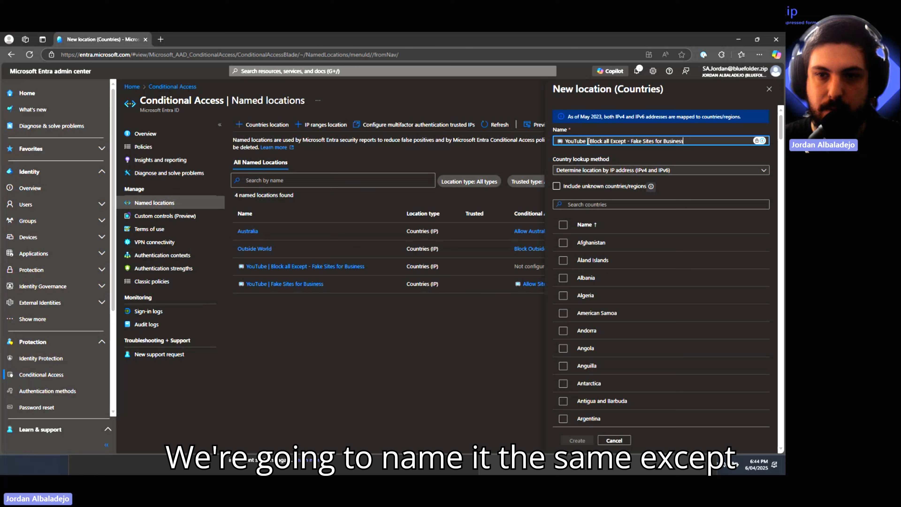
left_click_drag(588, 141, 625, 141)
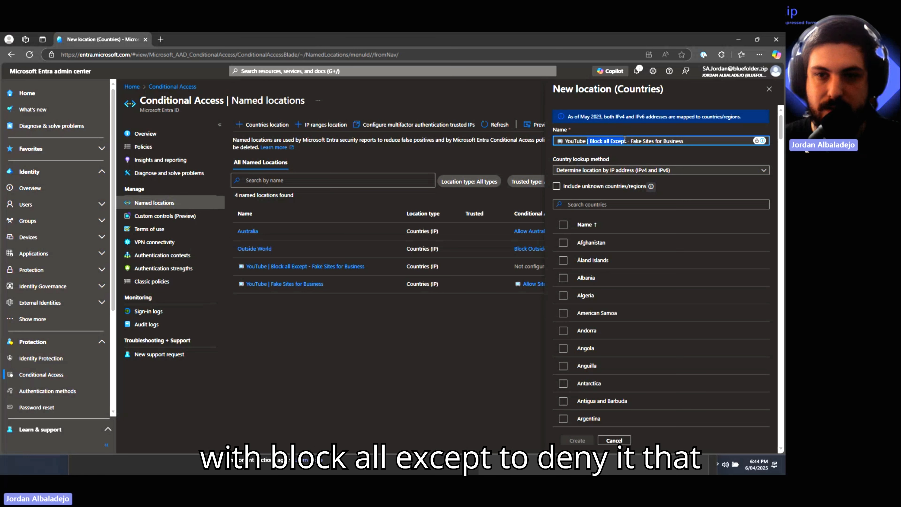
left_click(590, 143)
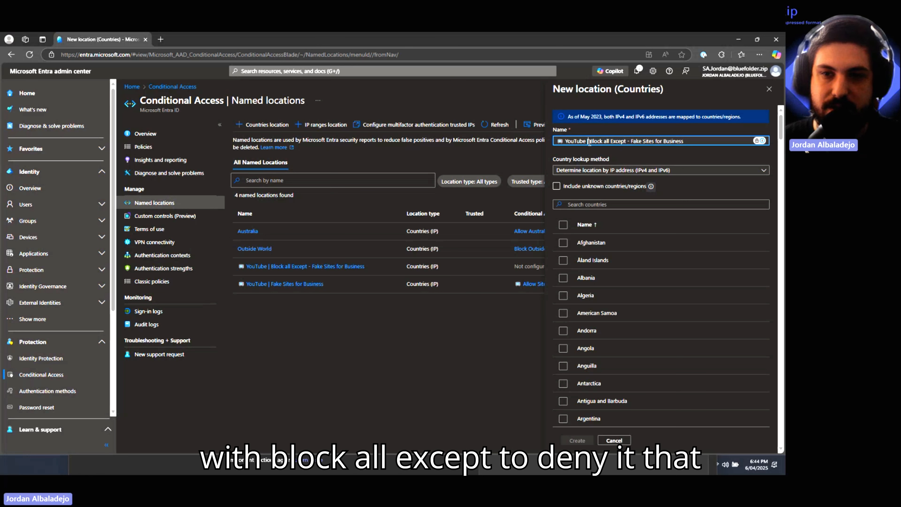
left_click(556, 187)
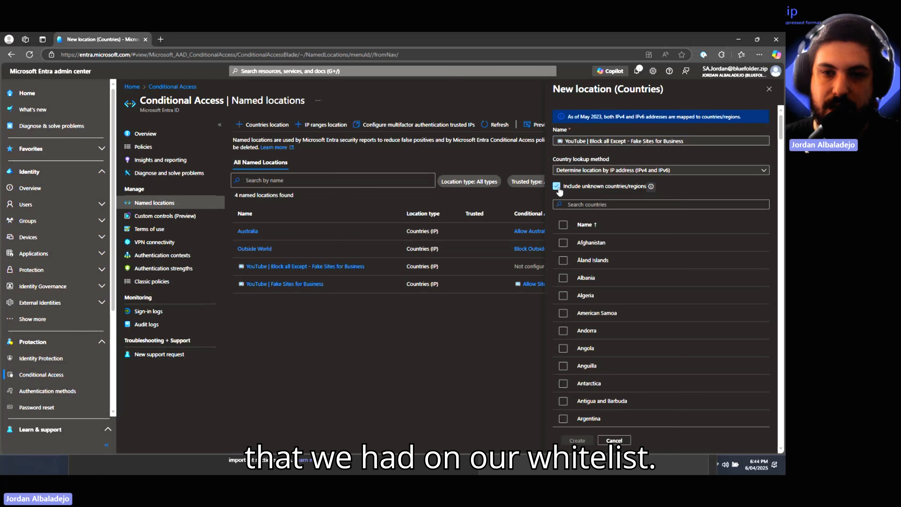
left_click(556, 186)
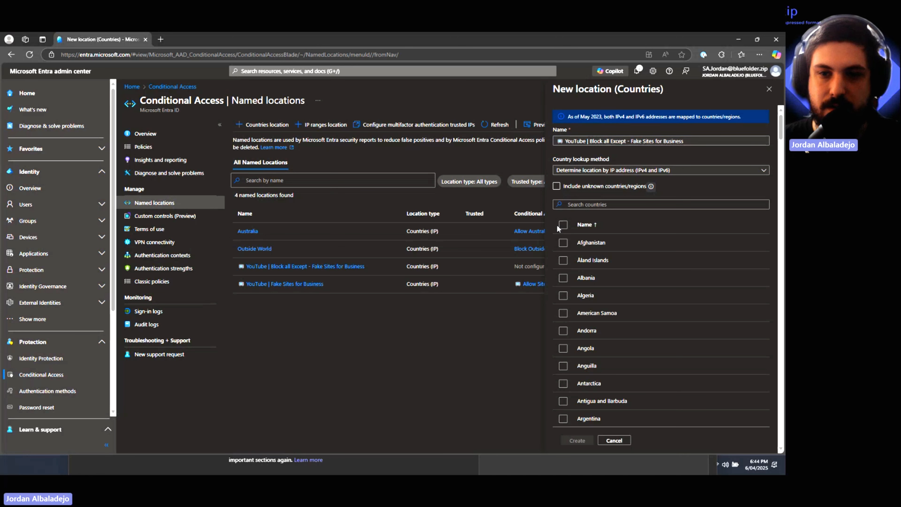
left_click(563, 224)
- Untick Belgium, Luxembourg and Norway so those countries stay allowed
left_click(586, 204)
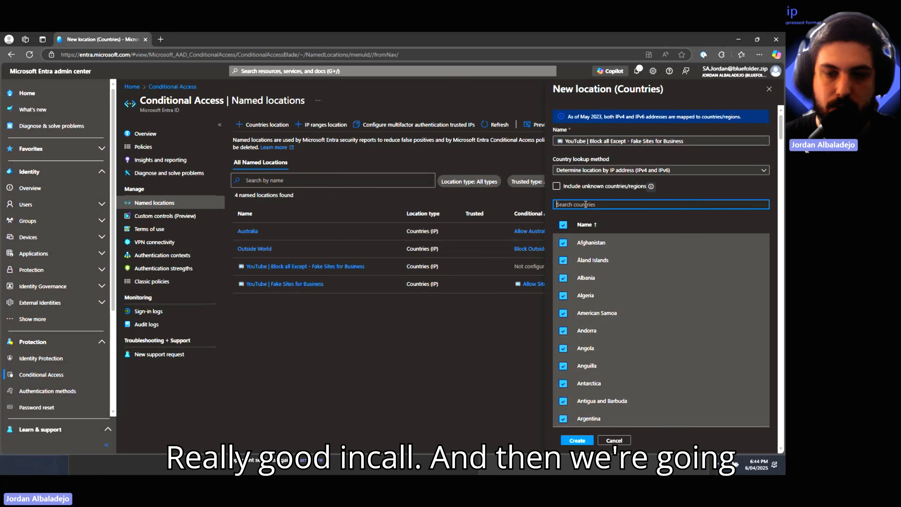
type("bel")
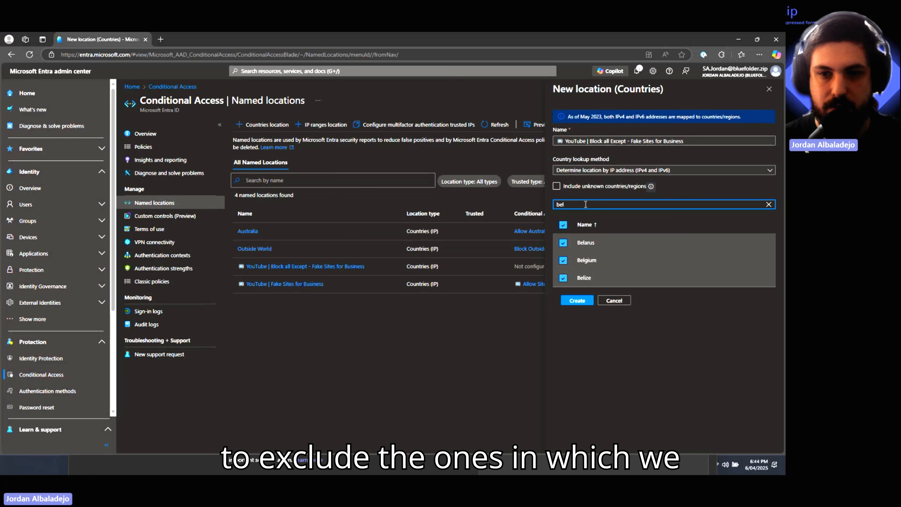
left_click(563, 261)
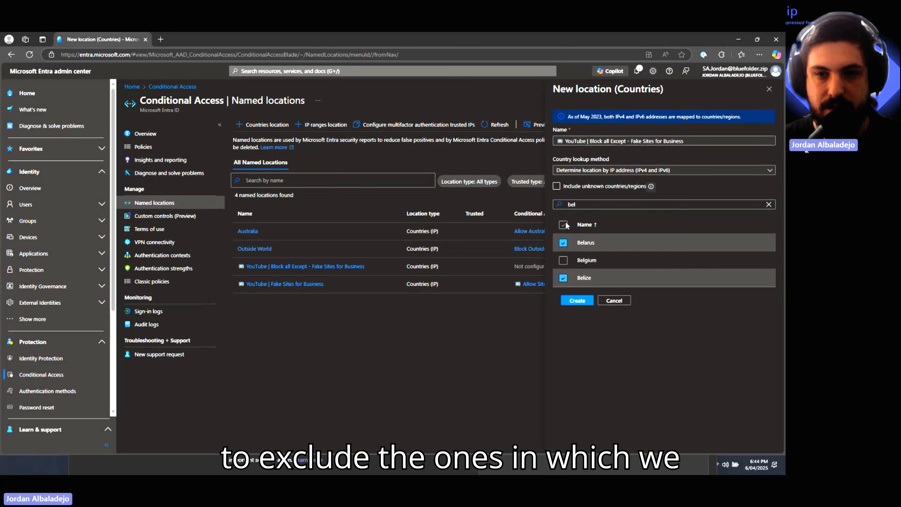
double_click(584, 205)
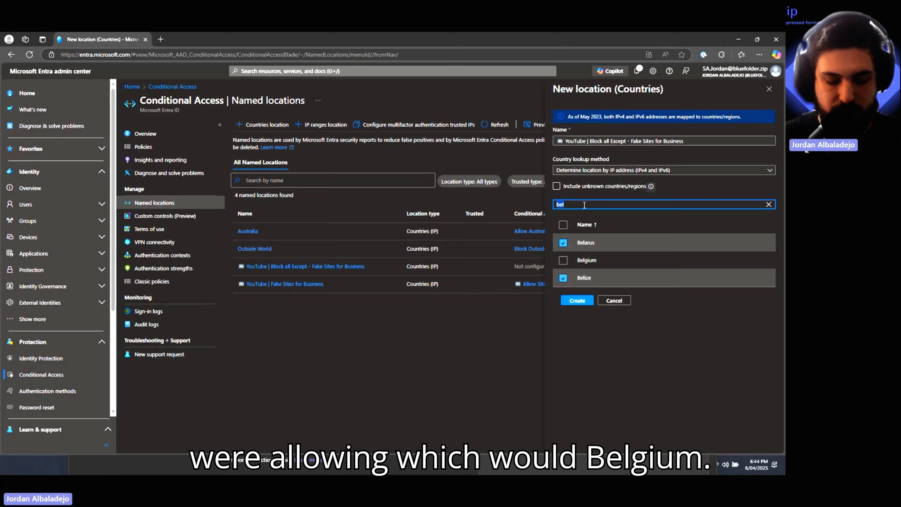
type("lux")
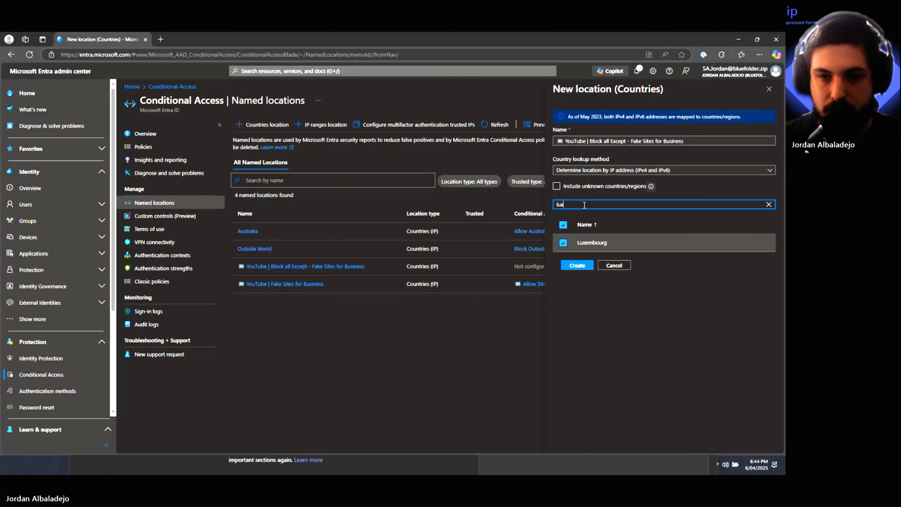
left_click(563, 242)
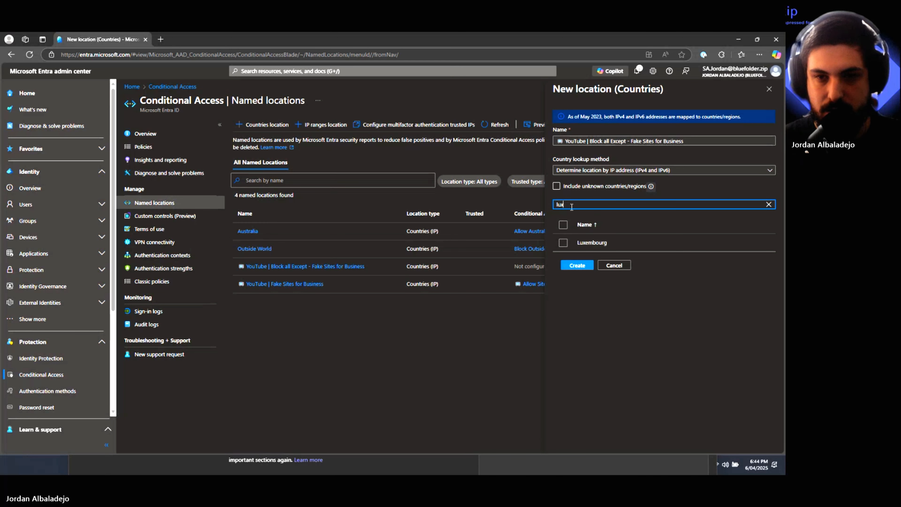
double_click(572, 207)
type("nor")
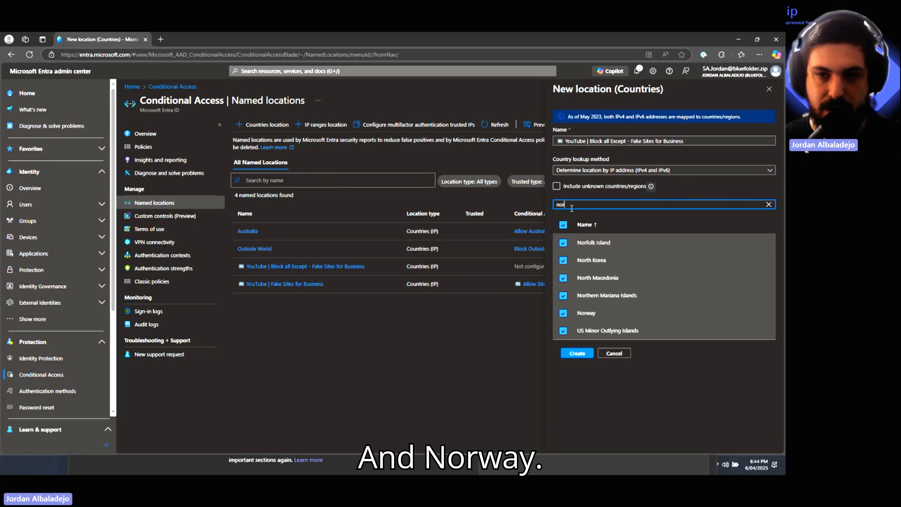
left_click(563, 313)
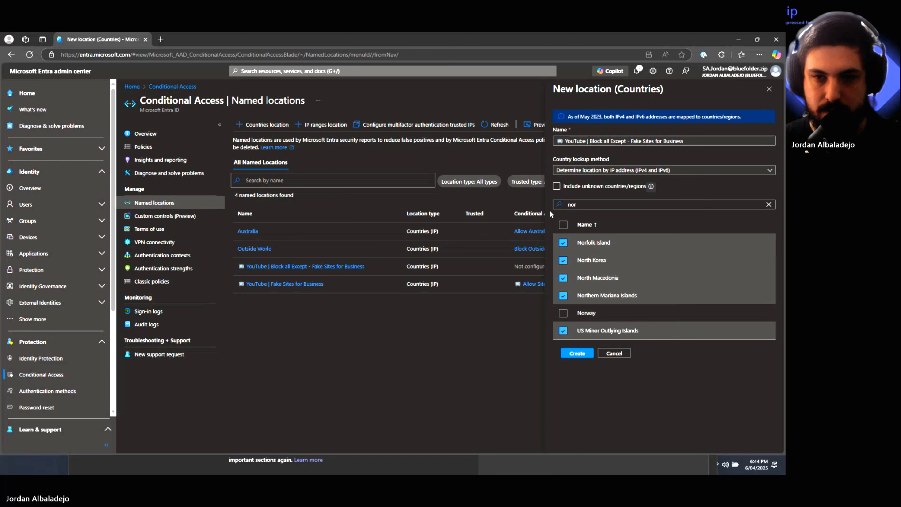
- Clear the country search, review the full list, and create the location
double_click(573, 205)
key("BackSpace")
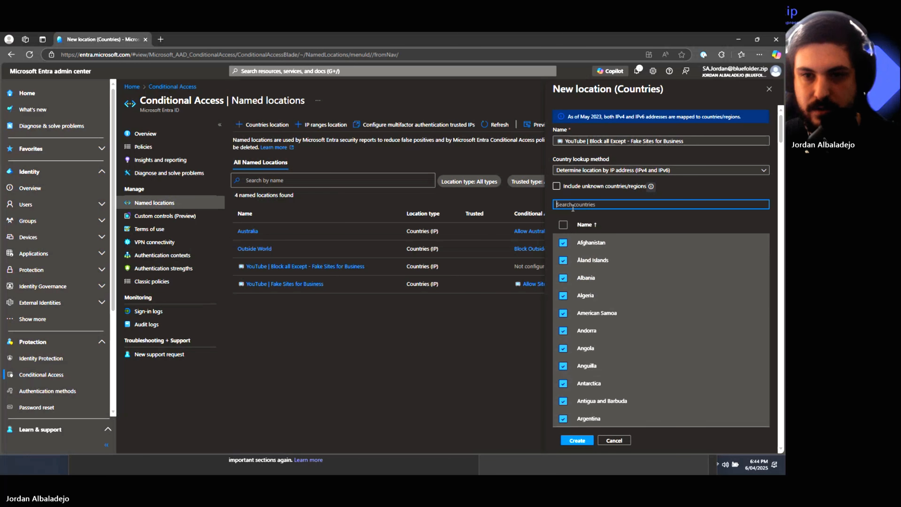
scroll(614, 316, "down", 15)
scroll(619, 315, "down", 20)
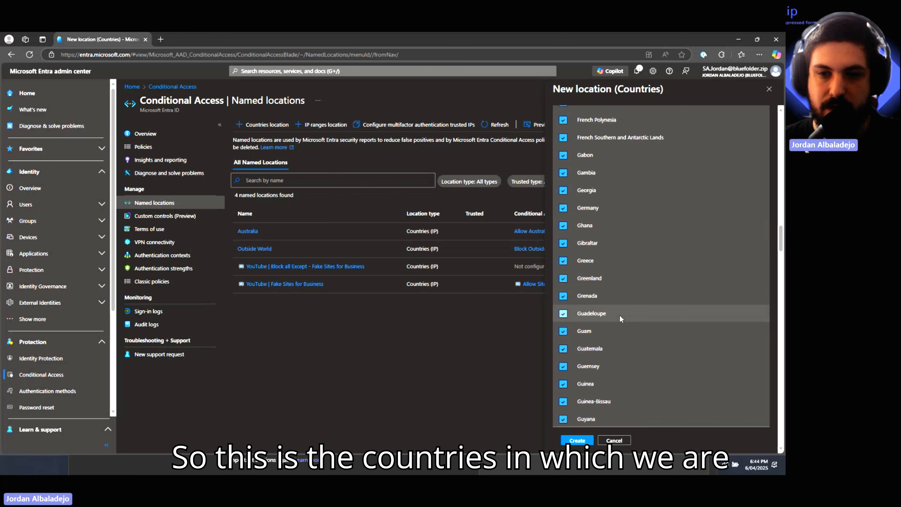
scroll(619, 315, "down", 15)
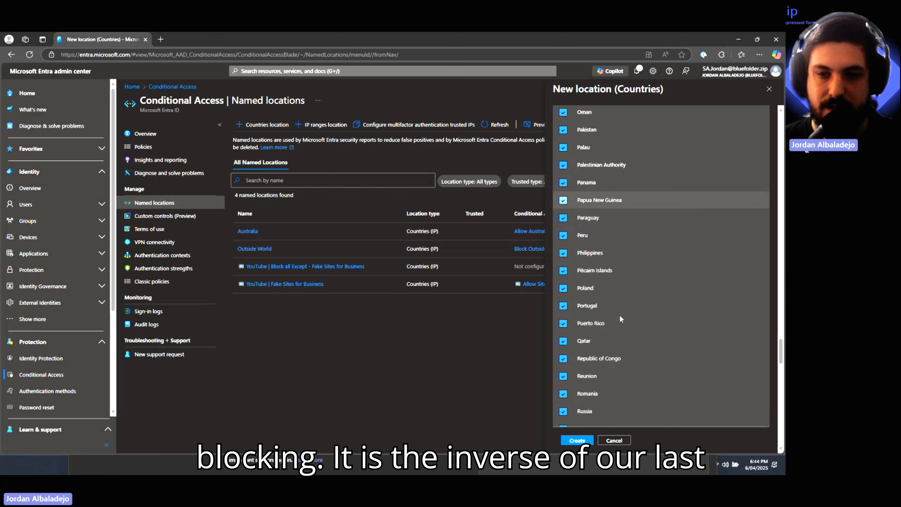
scroll(619, 315, "up", 19)
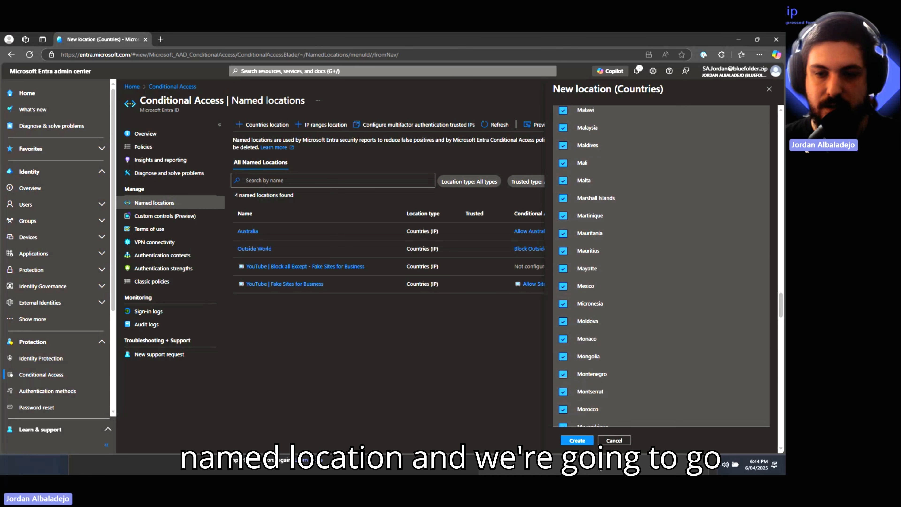
left_click(591, 443)
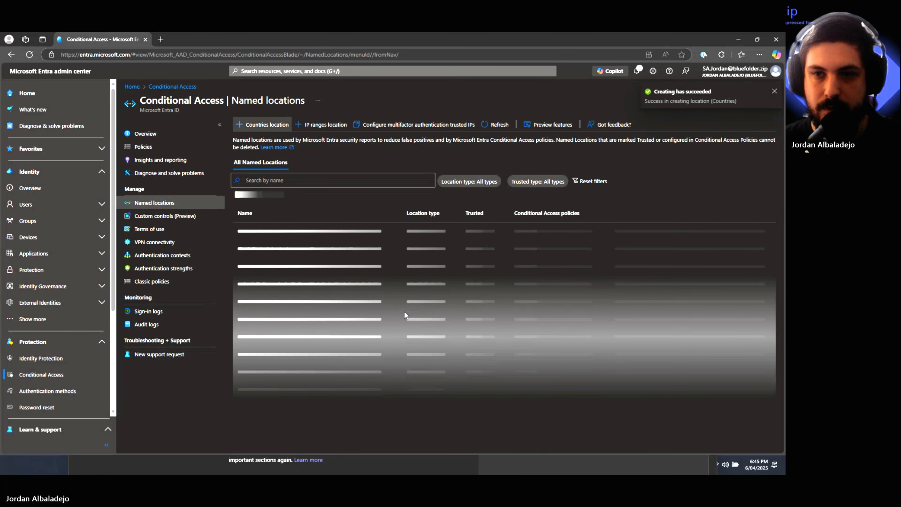
- Start a new Conditional Access policy named with a TV emoji plus 'YouTube - Block the Outside world'
left_click(136, 147)
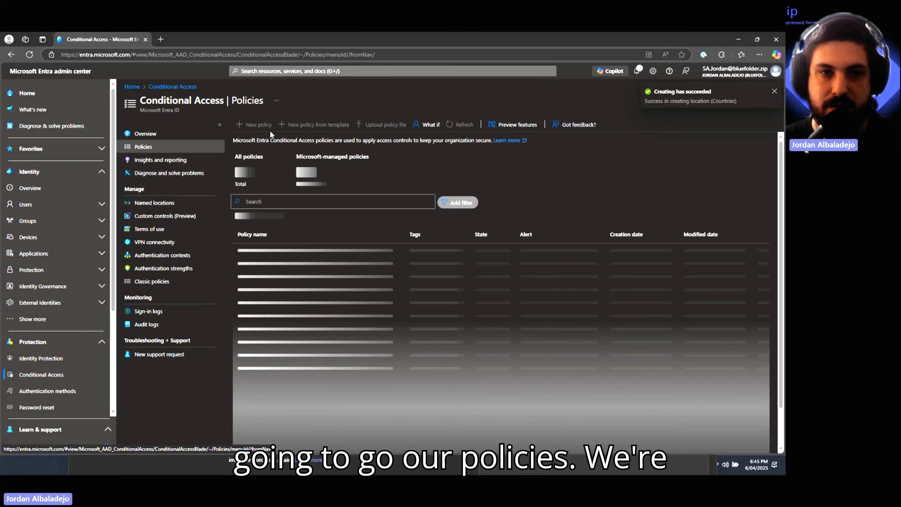
left_click(265, 125)
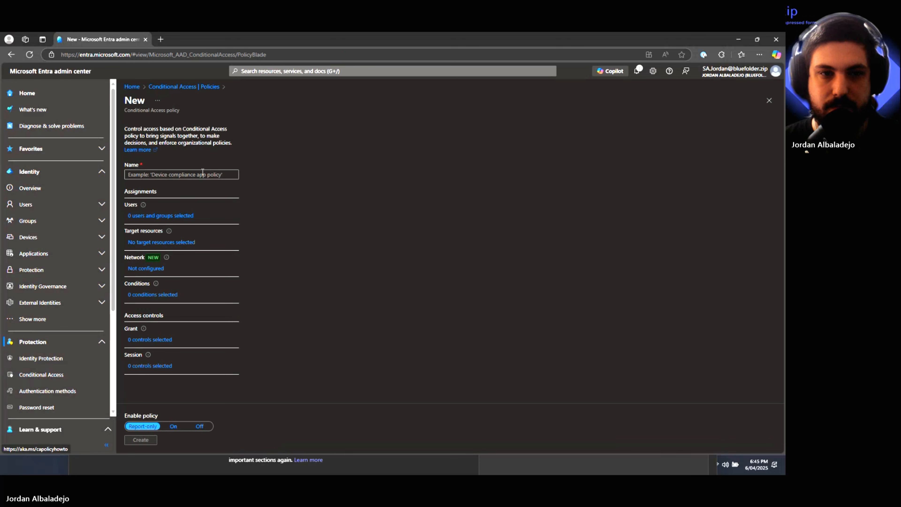
left_click(184, 173)
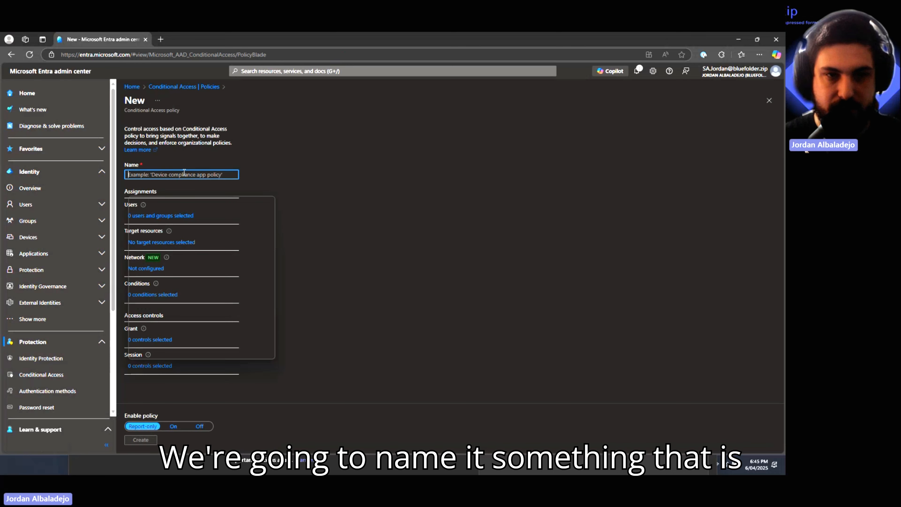
key("super+period")
key("Return")
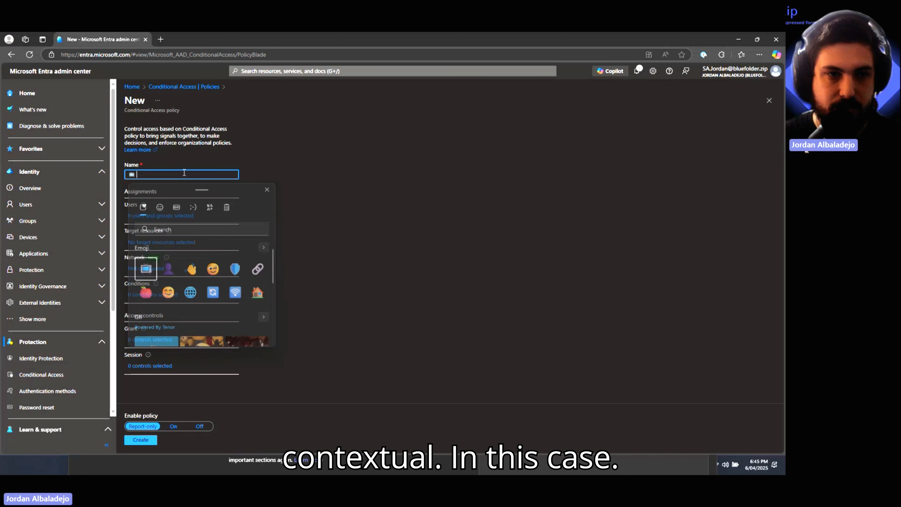
key("Escape")
type("M")
type("ou")
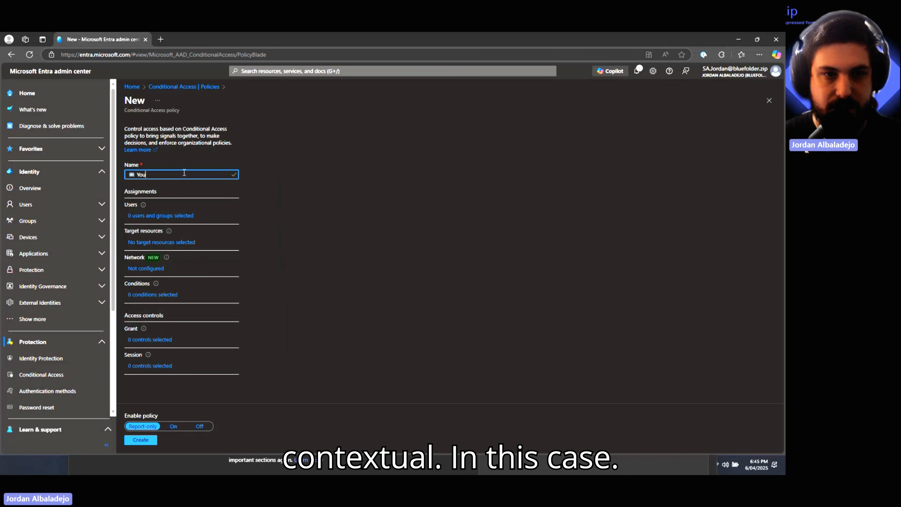
type("Tube")
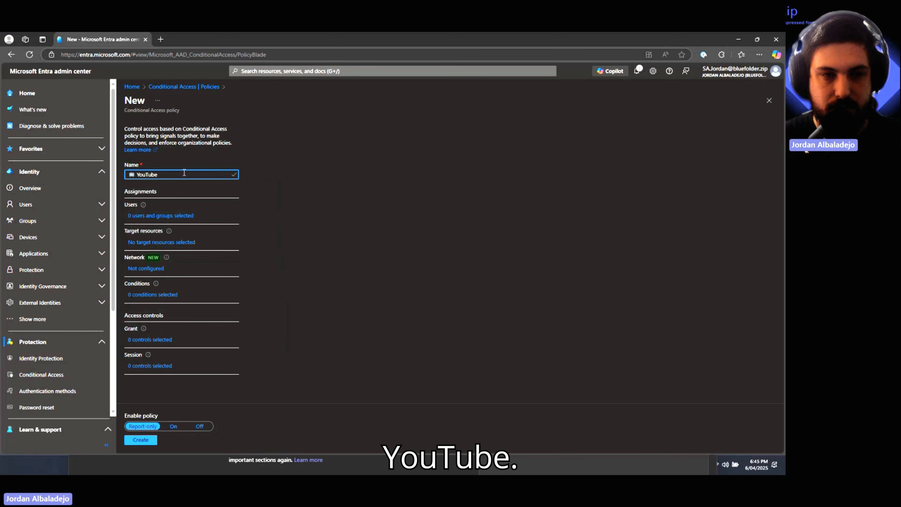
type(" - Block ")
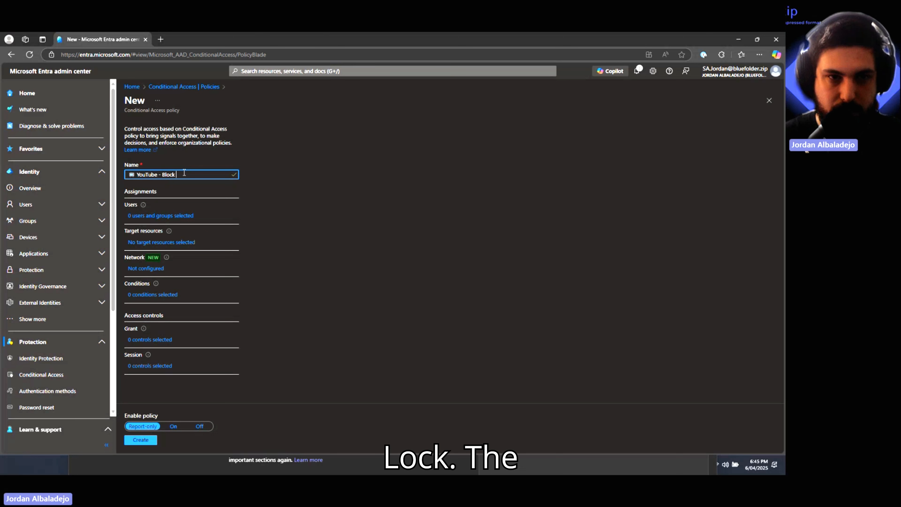
type("the Outd")
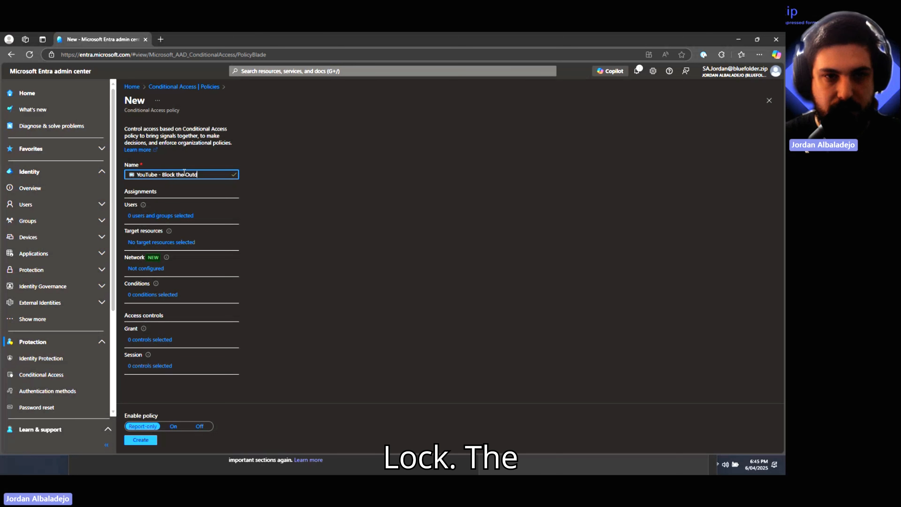
type("iside world")
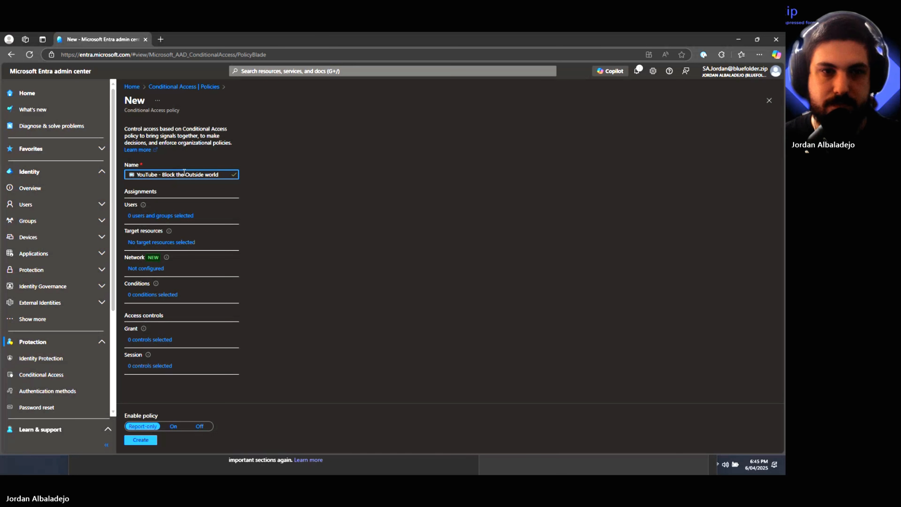
left_click(132, 216)
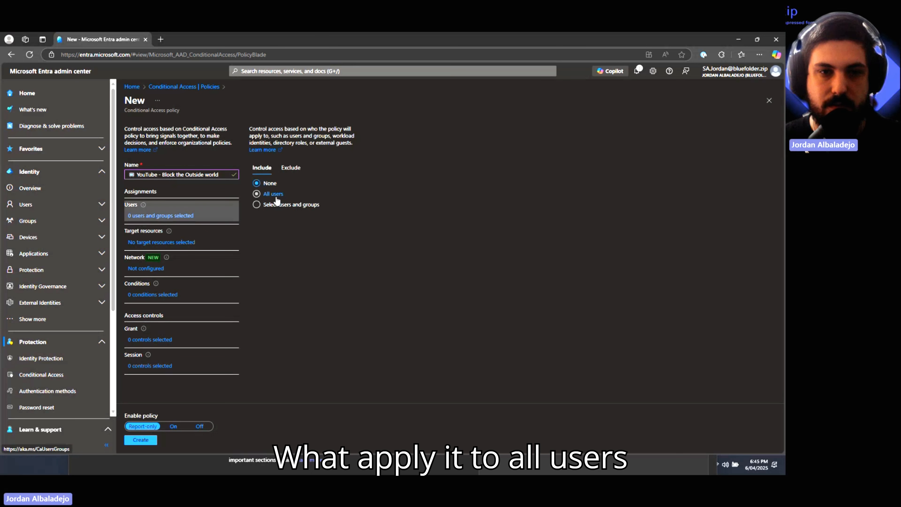
- Apply the policy to all users, excluding the system admin account
left_click(280, 194)
left_click(291, 168)
left_click(285, 230)
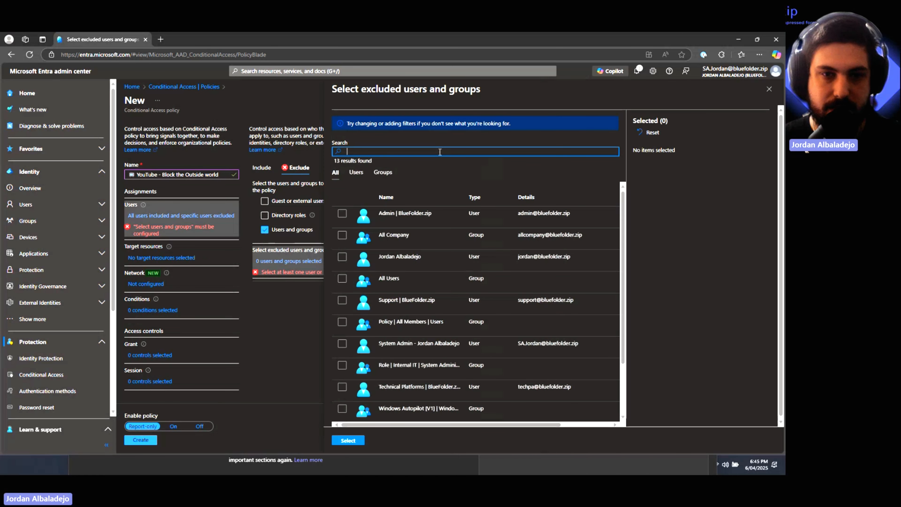
type("sa")
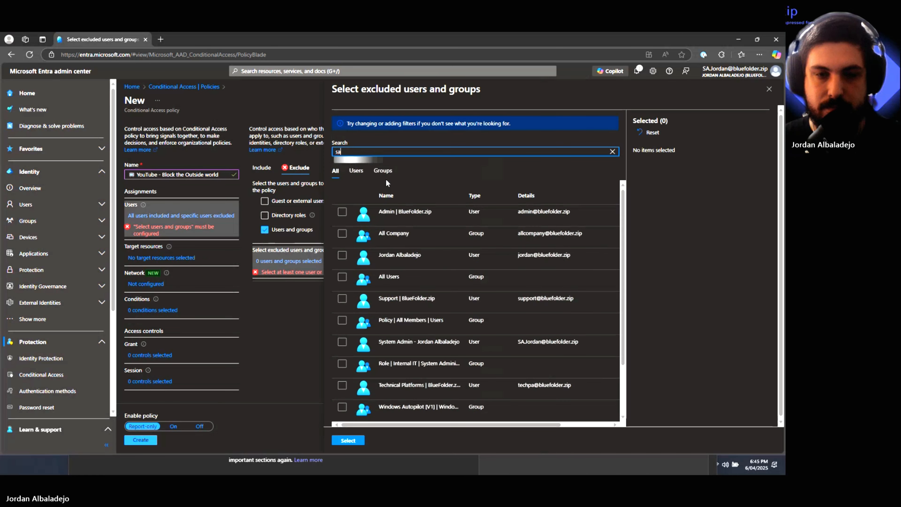
left_click(342, 213)
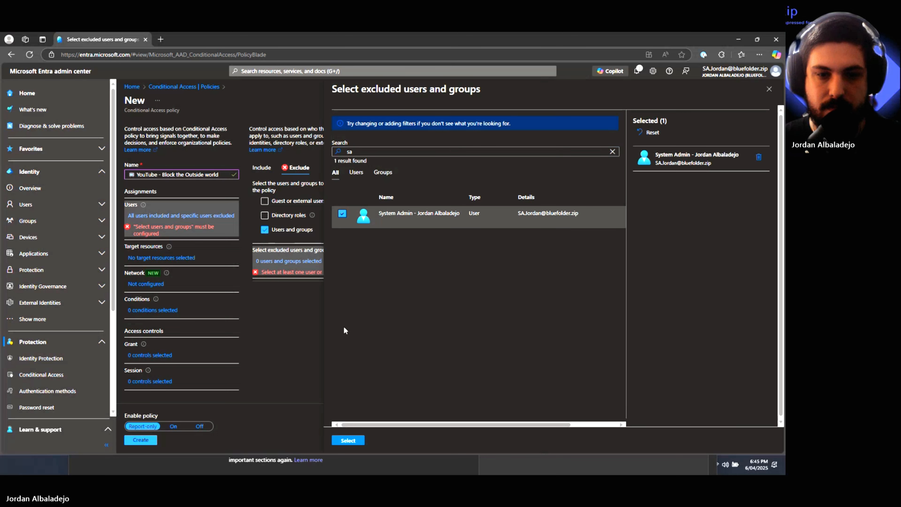
left_click(348, 442)
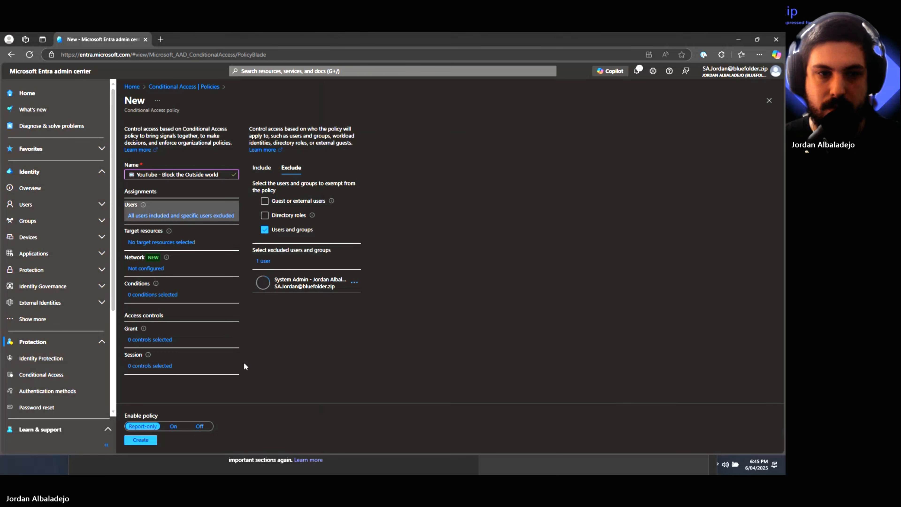
- Target all resources and limit the policy to the YouTube | Block all Except location
left_click(147, 244)
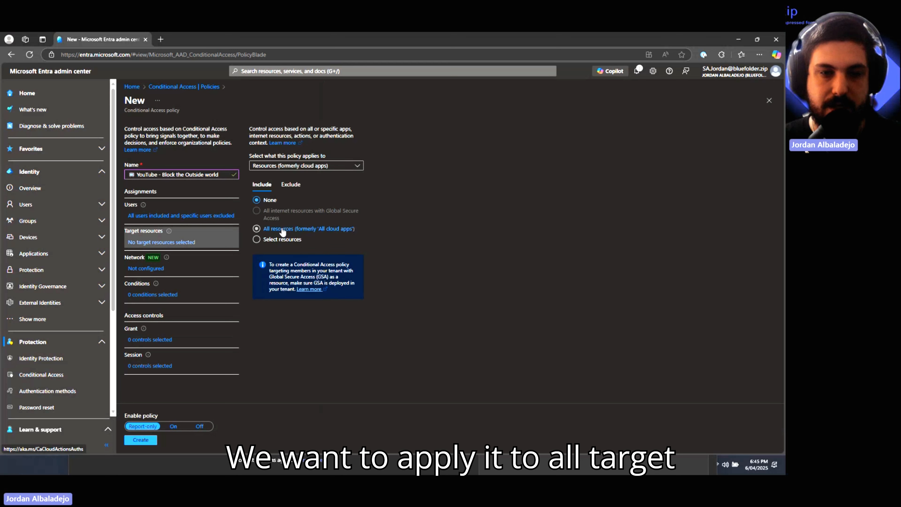
left_click(278, 228)
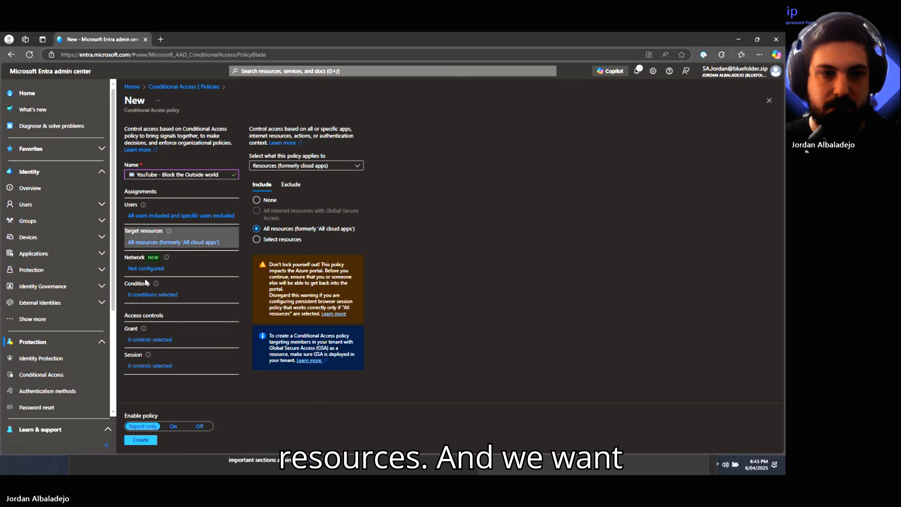
left_click(146, 296)
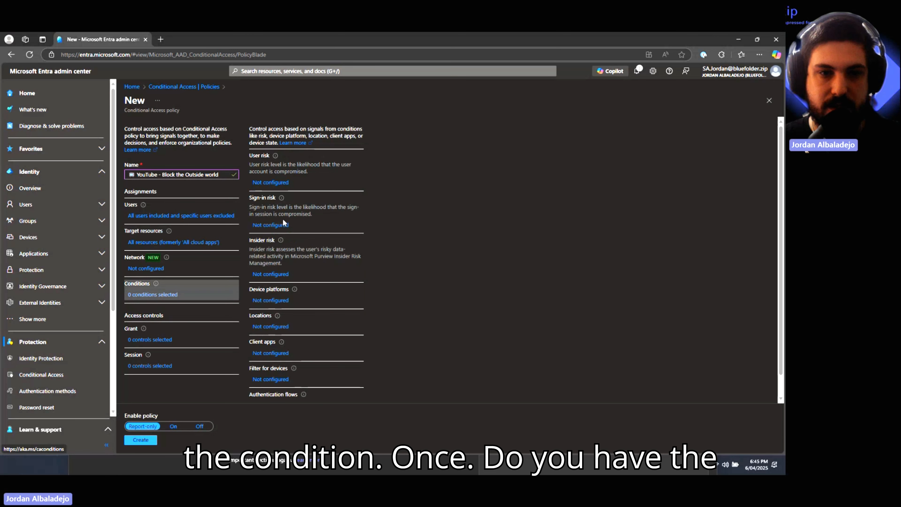
scroll(273, 295, "down", 1)
left_click(273, 310)
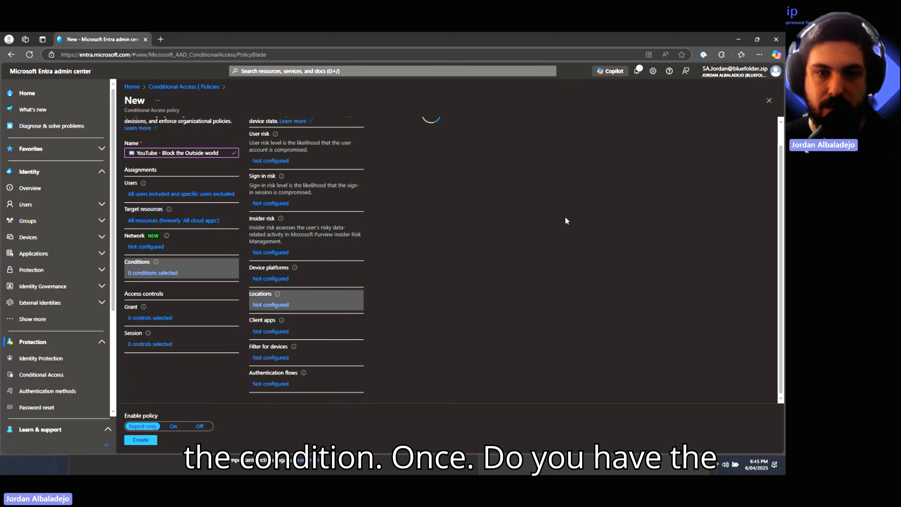
left_click(387, 144)
left_click(381, 210)
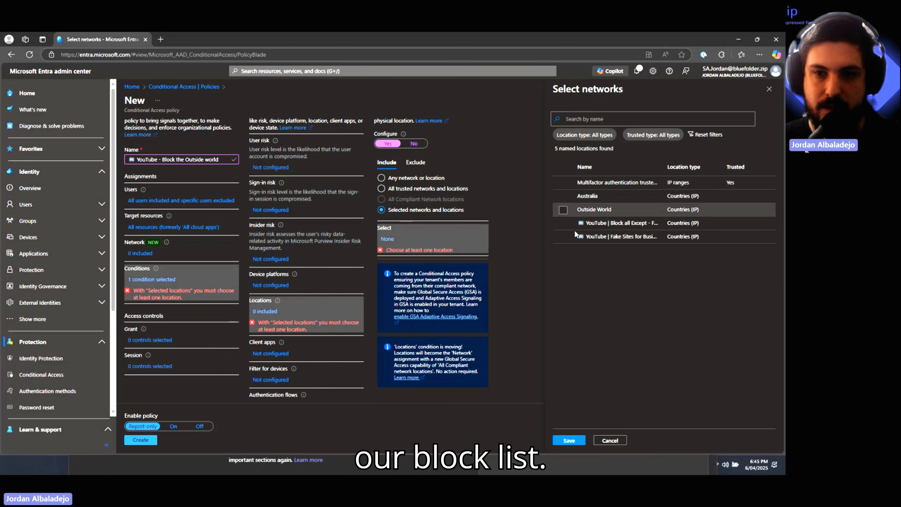
left_click(614, 223)
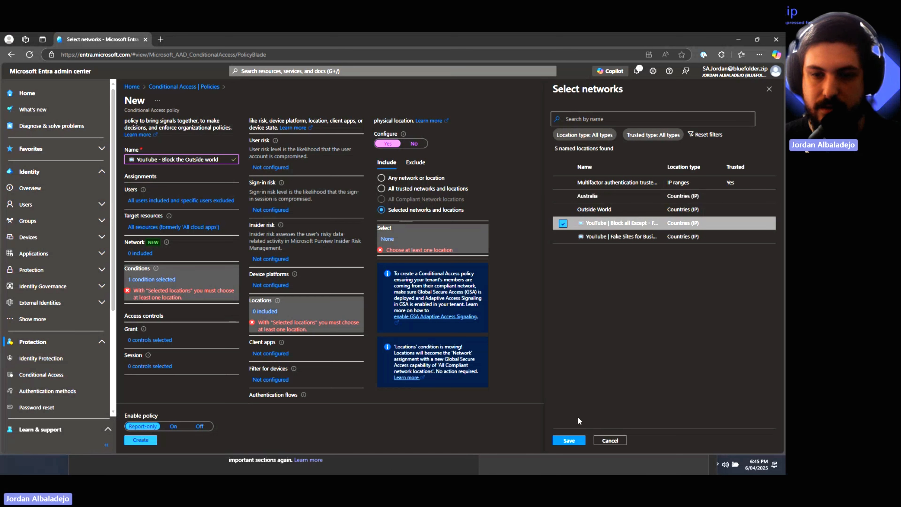
left_click(569, 440)
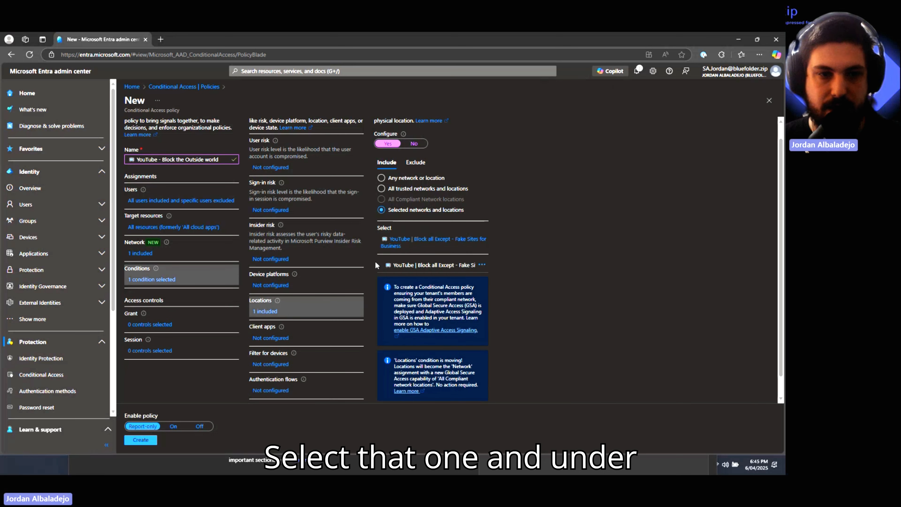
left_click(147, 327)
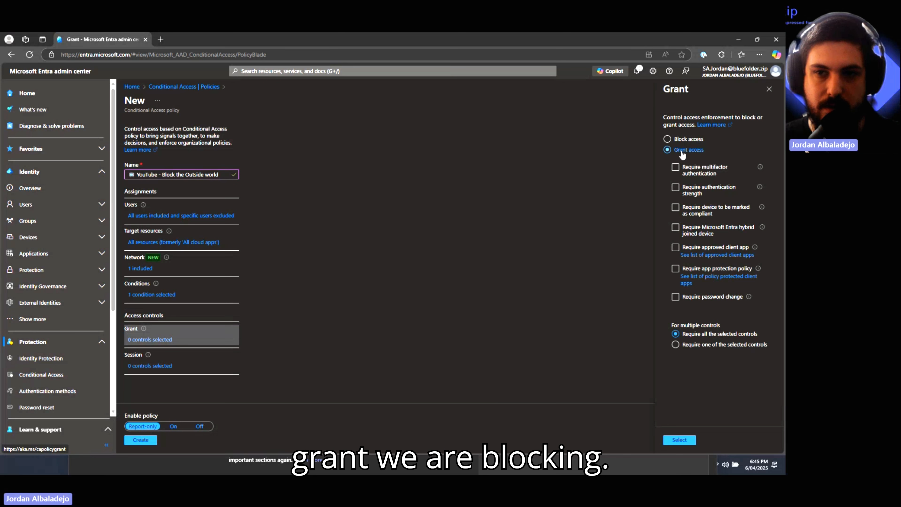
- Set the grant control to Block access and create the policy
left_click(683, 141)
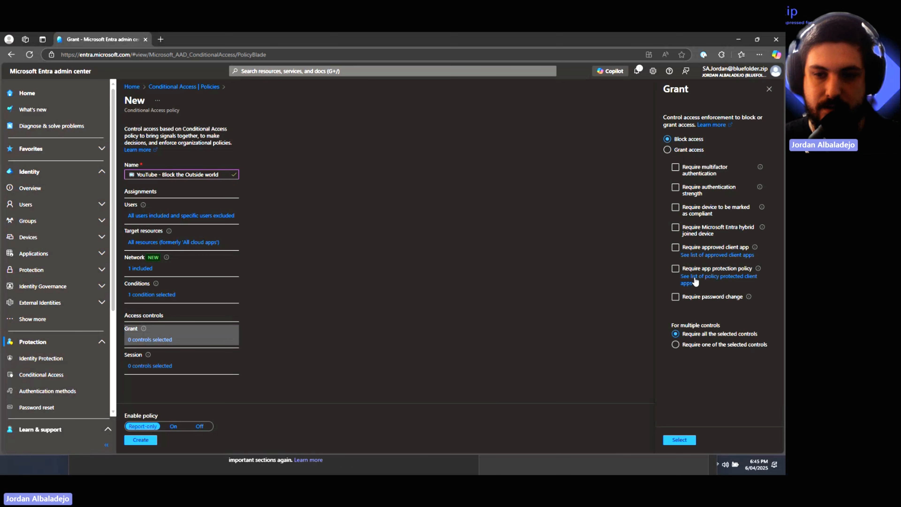
left_click(678, 440)
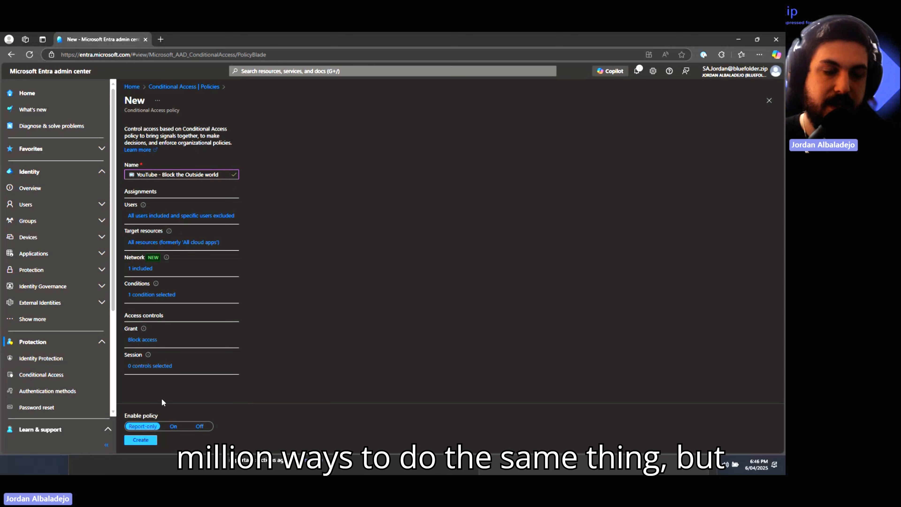
left_click(140, 442)
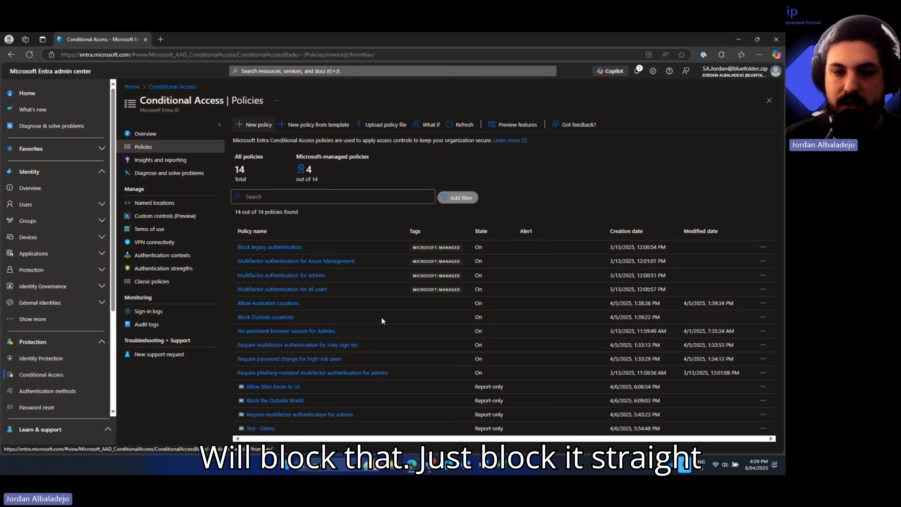
- Refresh the Policies list so Block the Outside World appears in Report-only
left_click(144, 147)
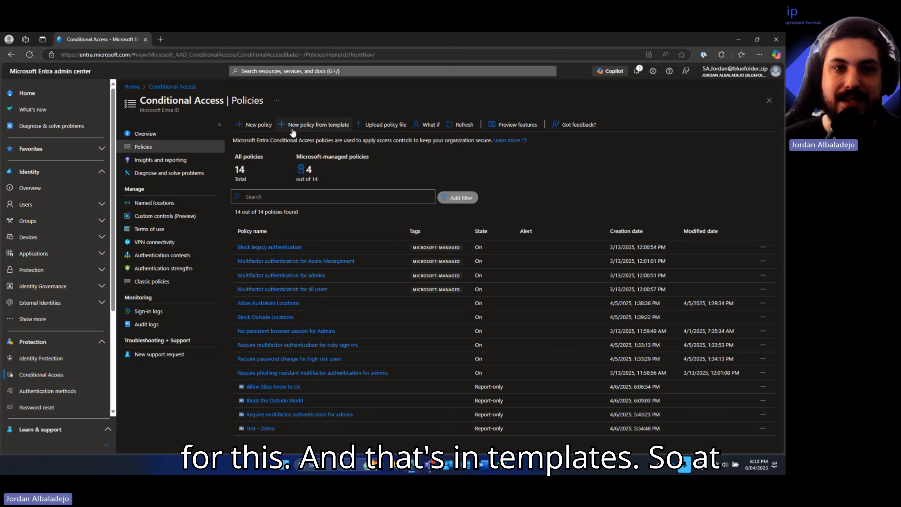
- Browse the Zero Trust, Remote work, Protect administrator, Emerging threats and Secure foundation template categories
left_click(326, 125)
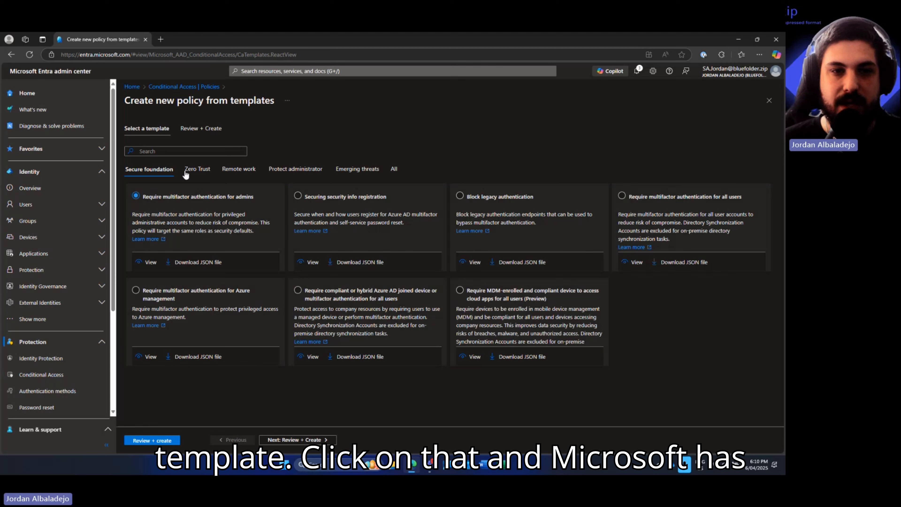
left_click(194, 169)
left_click(238, 169)
left_click(305, 170)
left_click(357, 171)
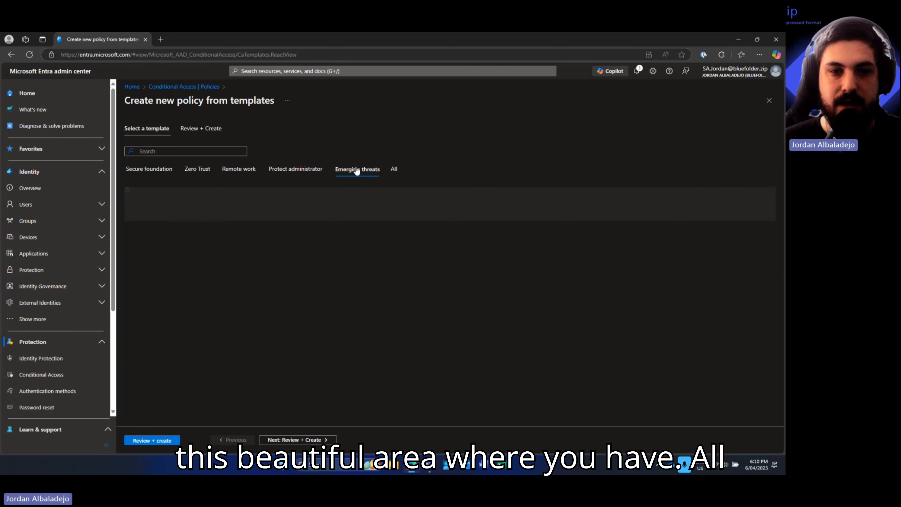
left_click(153, 174)
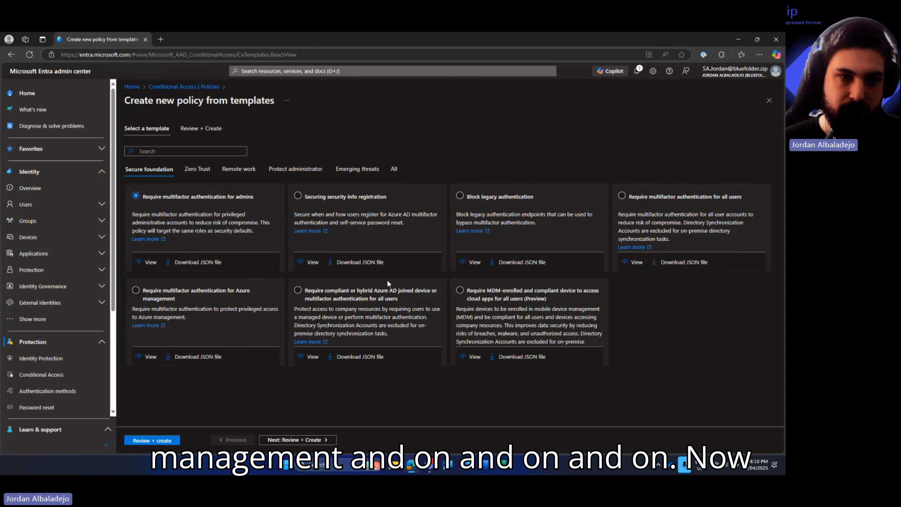
left_click(196, 169)
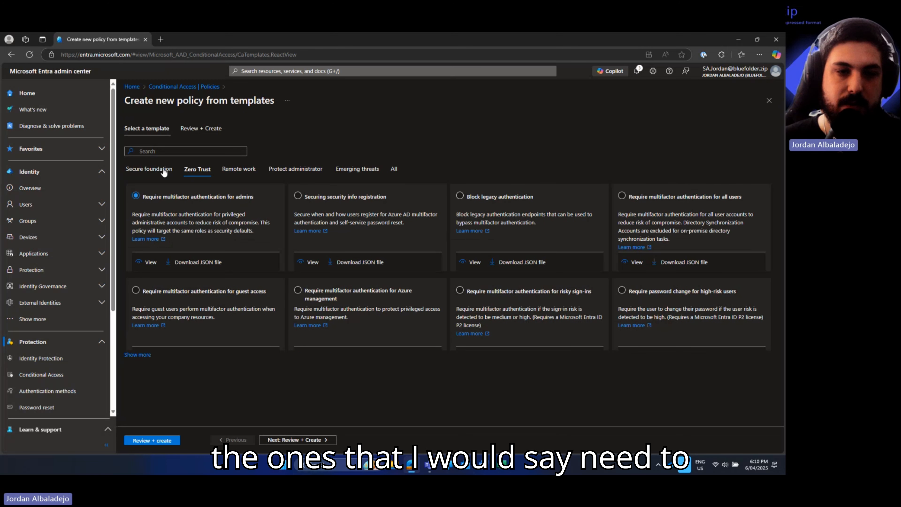
left_click(163, 171)
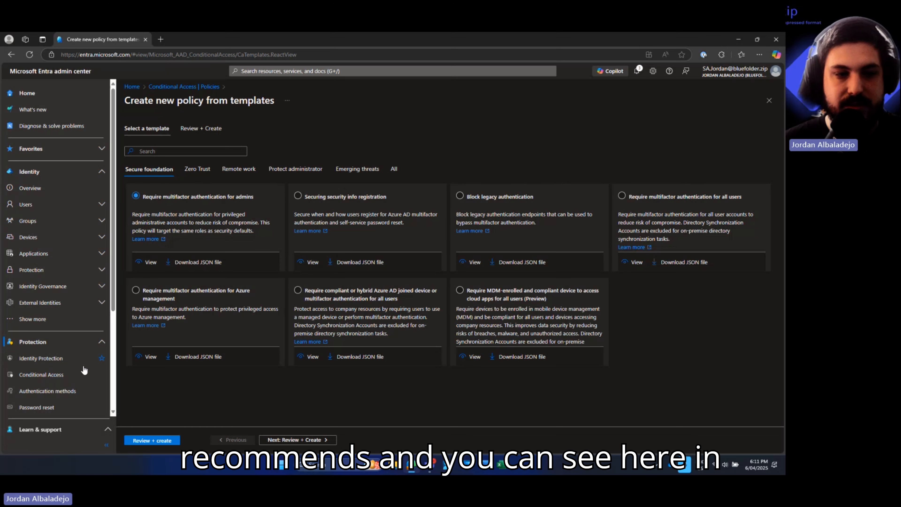
left_click(84, 372)
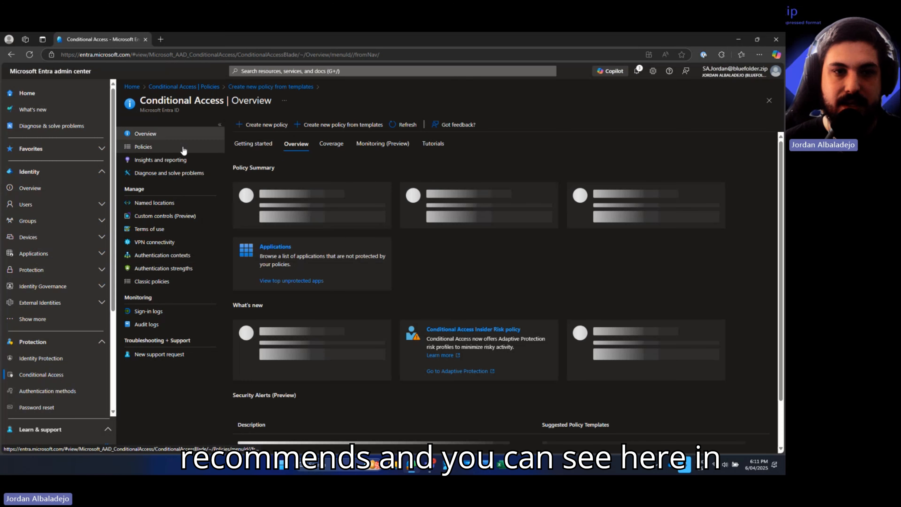
- Open the Policies list and select Require multifactor authentication for risky sign-ins
left_click(183, 148)
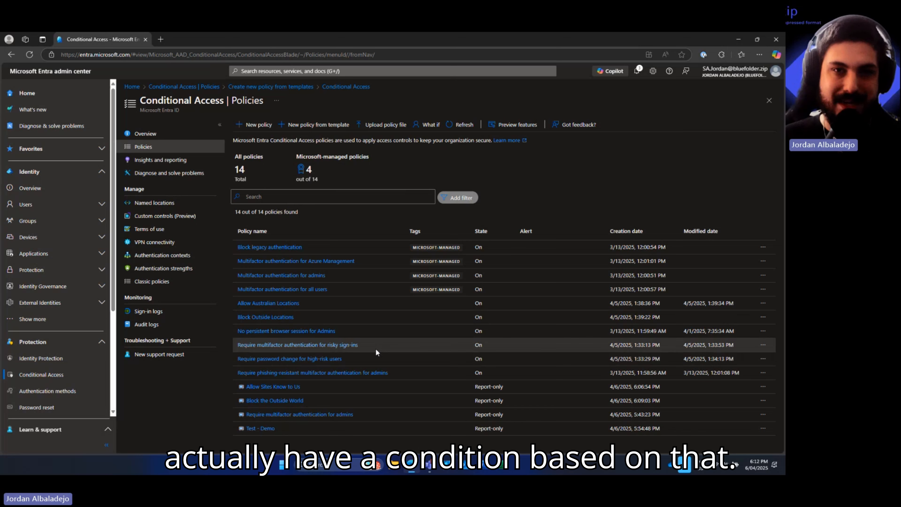
left_click(337, 345)
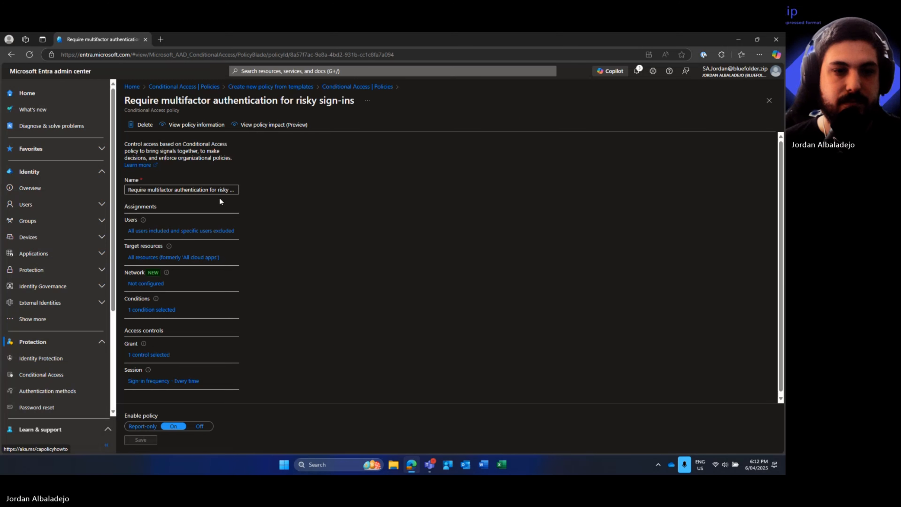
- Review the policy's sign-in risk levels, grant and session controls, then return to Policies
left_click(143, 309)
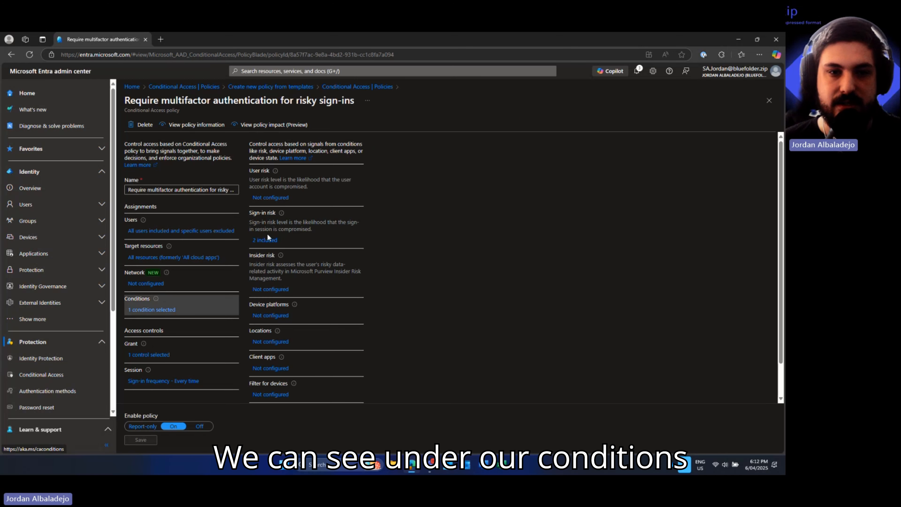
left_click(264, 240)
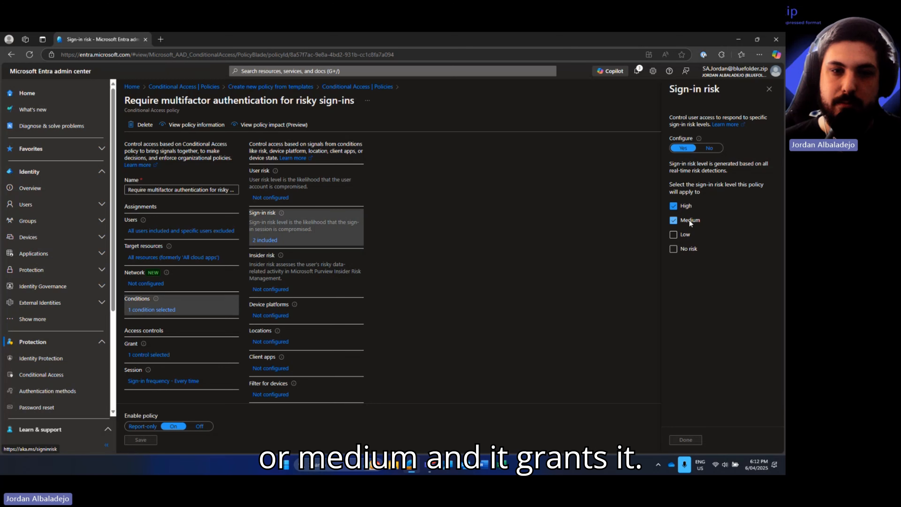
left_click(156, 355)
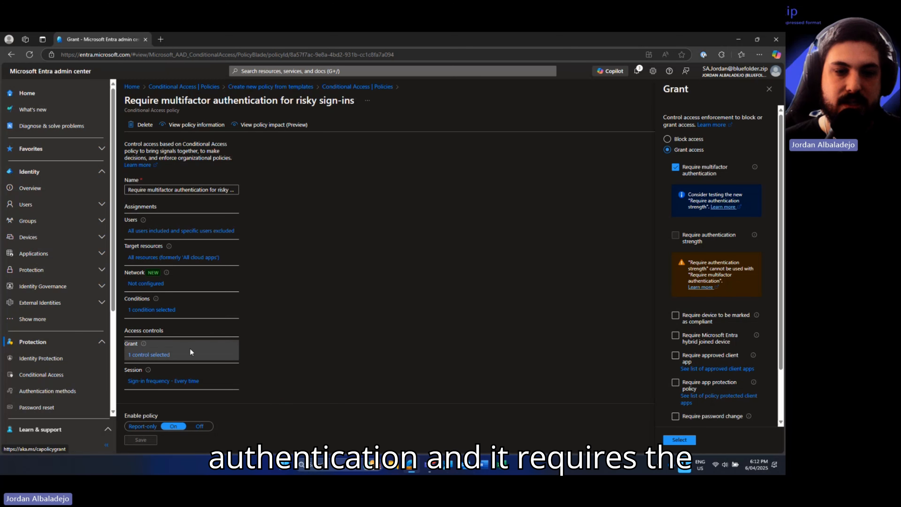
left_click(182, 382)
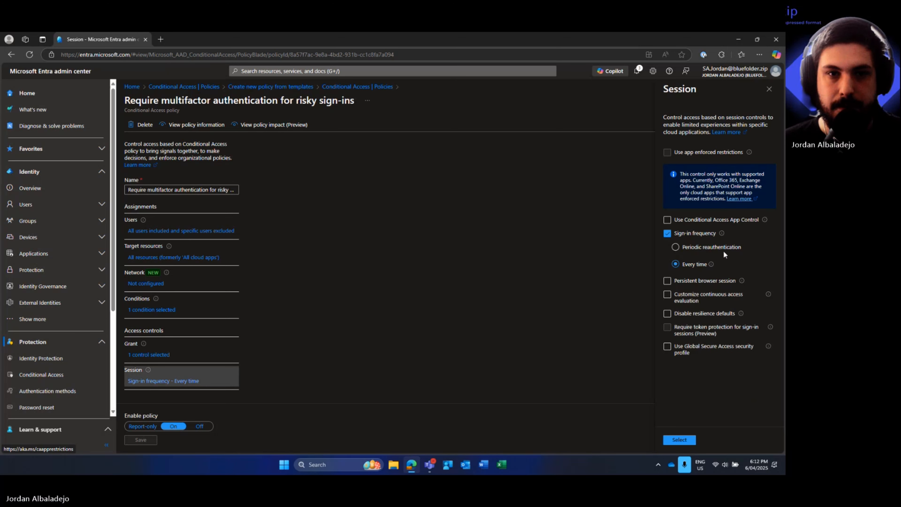
left_click(349, 88)
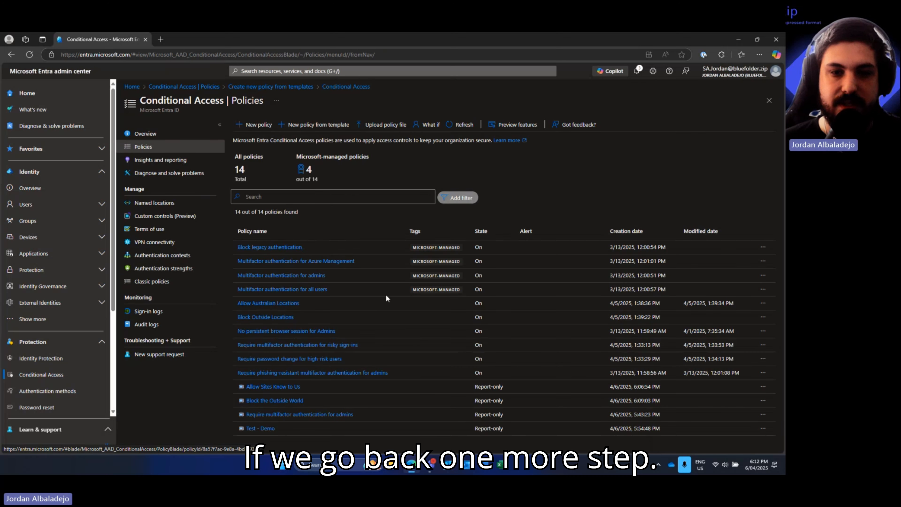
left_click(324, 359)
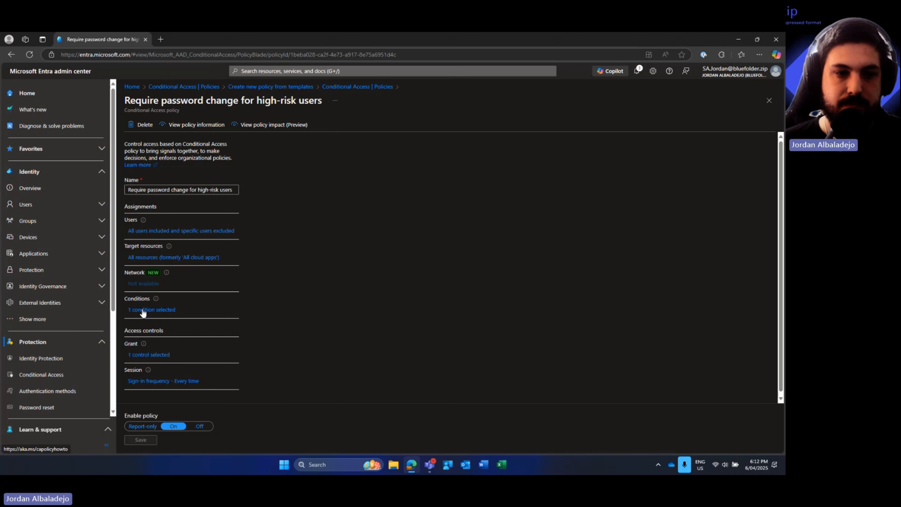
left_click(143, 312)
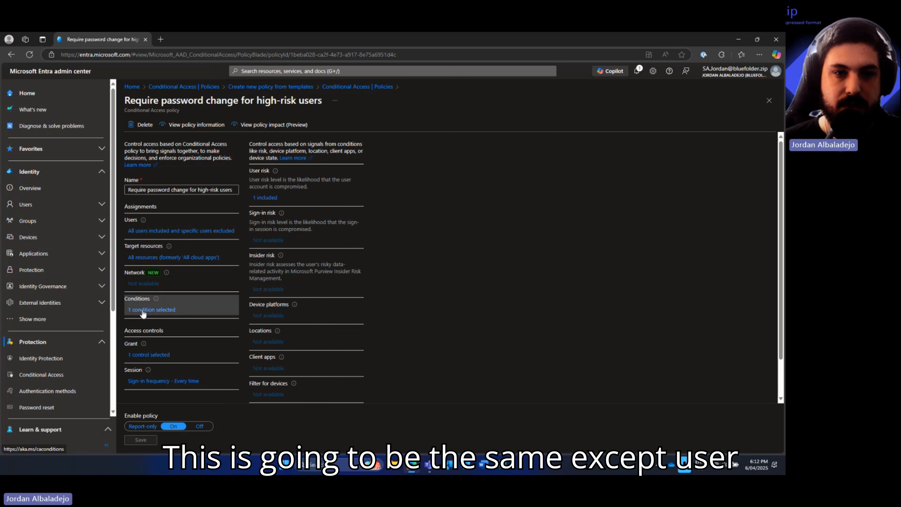
left_click(267, 197)
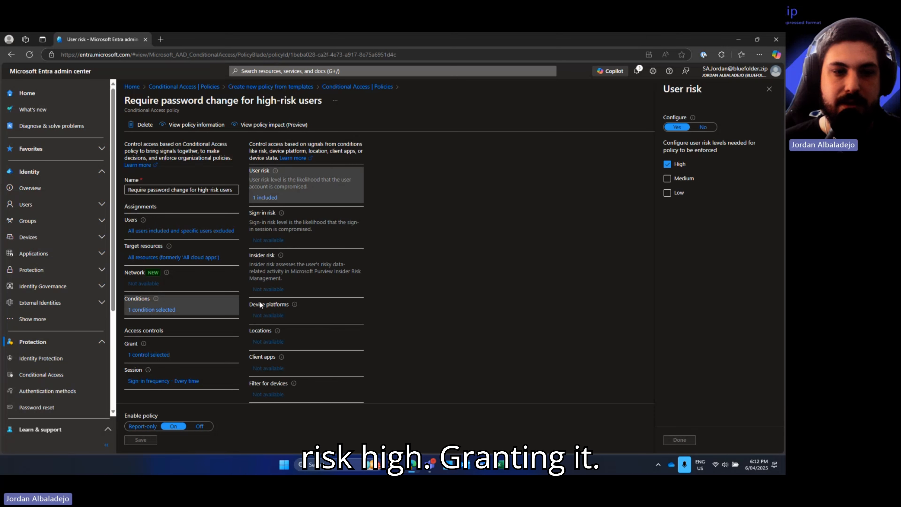
left_click(150, 356)
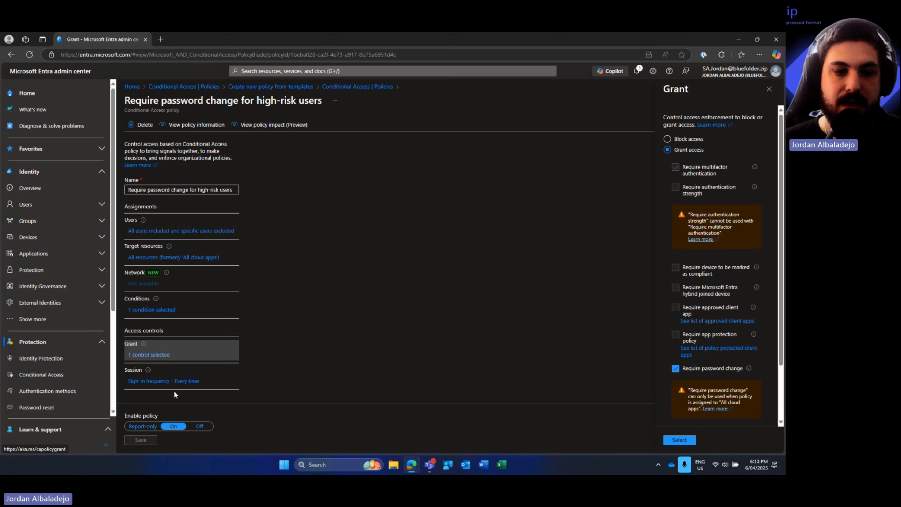
left_click(170, 381)
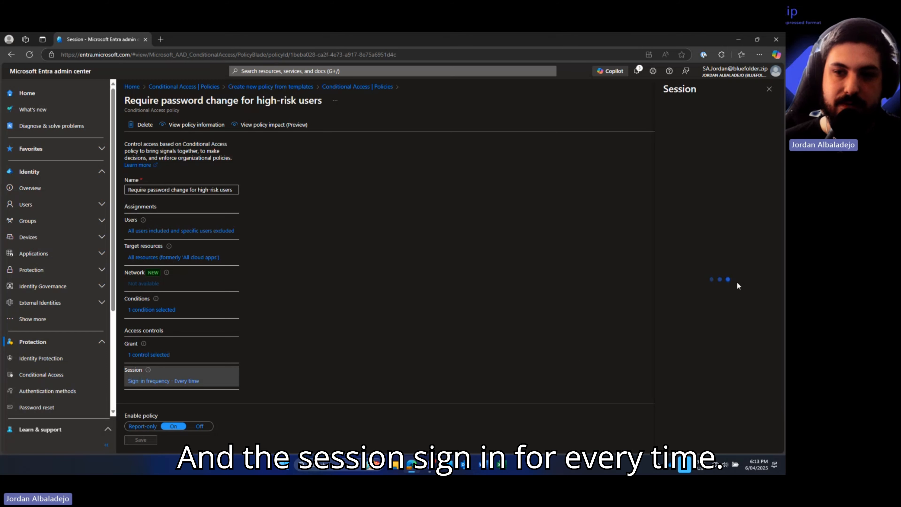
left_click(350, 86)
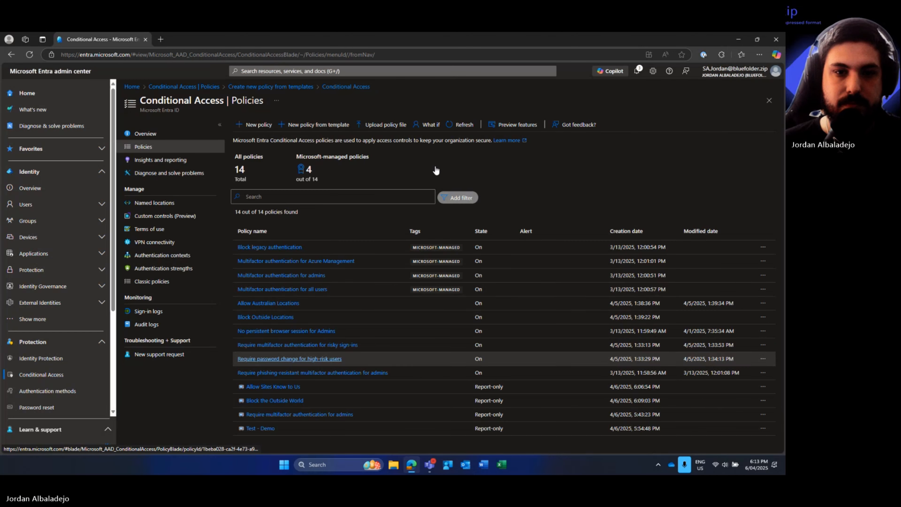